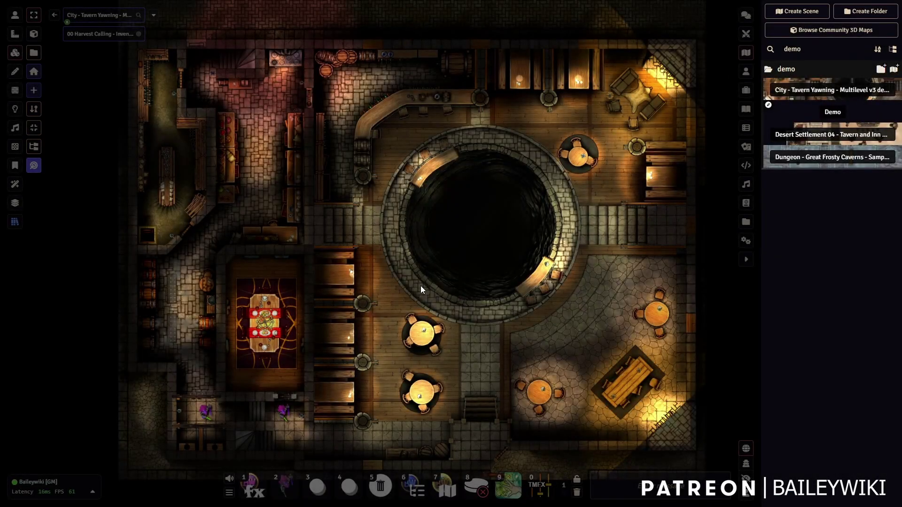
# Step: Look over the tavern map's bar, kitchen, back corridor and the small stone rooms south of the dining room
pyautogui.scroll(3, 404, 266)
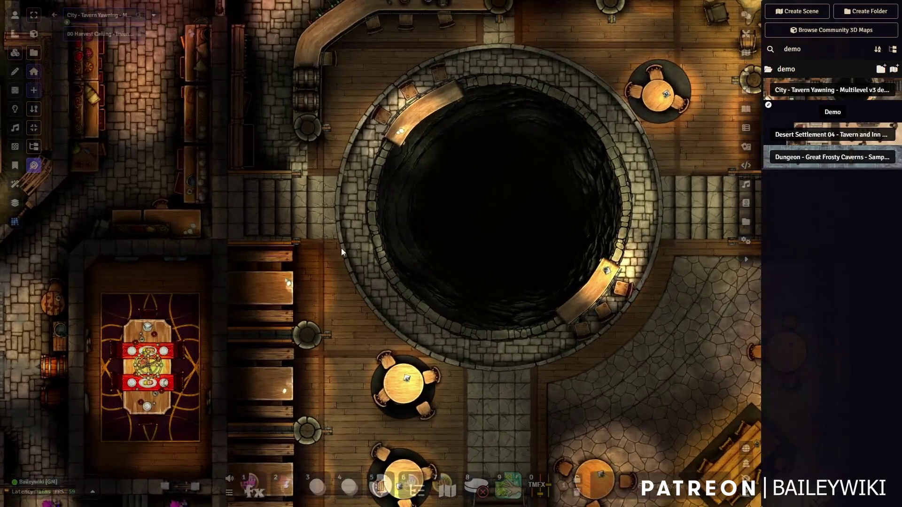
pyautogui.scroll(-2, 399, 246)
pyautogui.moveTo(442, 150); pyautogui.dragTo(557, 215)
pyautogui.scroll(3, 557, 215)
pyautogui.scroll(5, 557, 216)
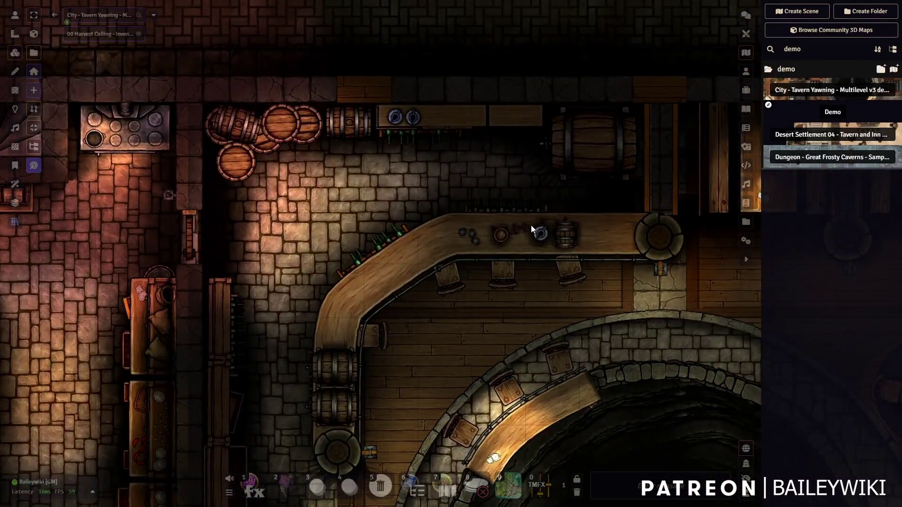
pyautogui.moveTo(429, 329); pyautogui.dragTo(591, 227)
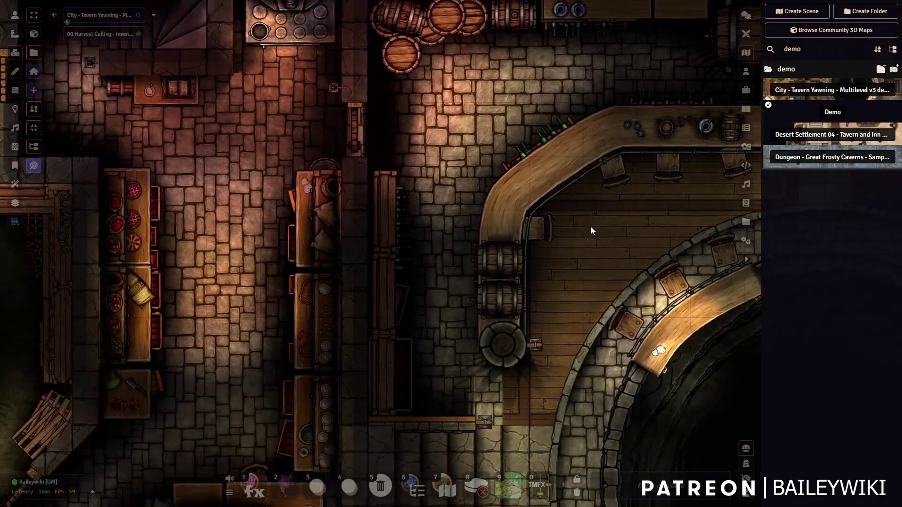
pyautogui.moveTo(511, 152); pyautogui.dragTo(543, 227)
pyautogui.scroll(5, 451, 212)
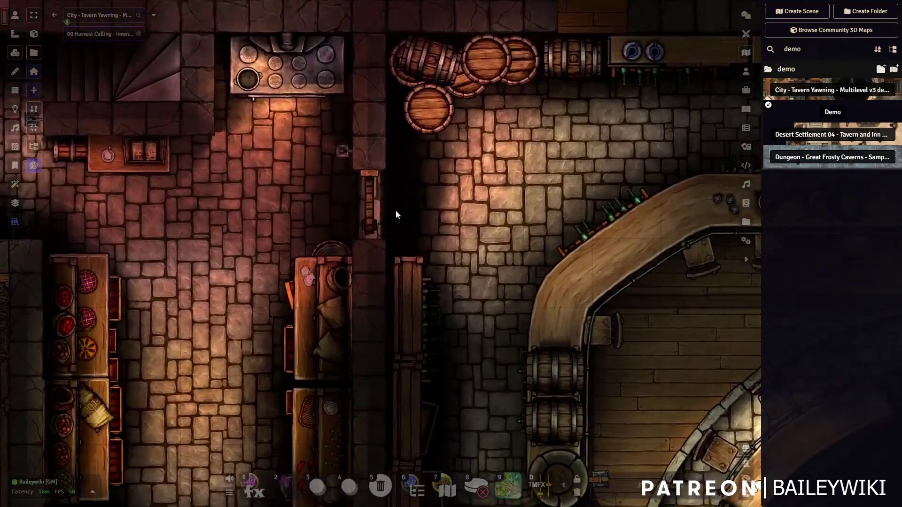
pyautogui.press('Left')
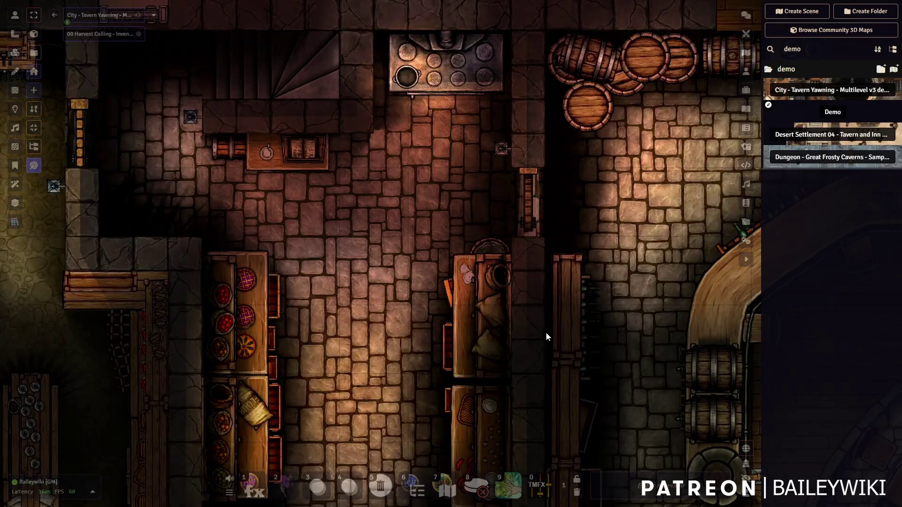
pyautogui.press('Down')
pyautogui.moveTo(528, 352); pyautogui.dragTo(533, 122)
pyautogui.moveTo(526, 305); pyautogui.dragTo(585, 104)
pyautogui.moveTo(188, 382); pyautogui.dragTo(306, 68)
pyautogui.press('Down')
pyautogui.press('Down')
pyautogui.press('Left')
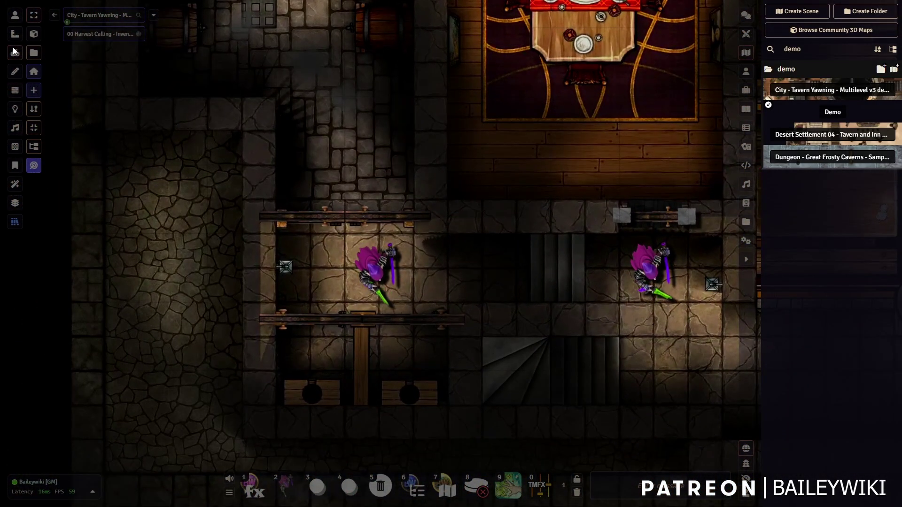
# Step: Select the hooded token in the small western stone room and open and close the door to its north
pyautogui.click(15, 15)
pyautogui.scroll(3, 282, 282)
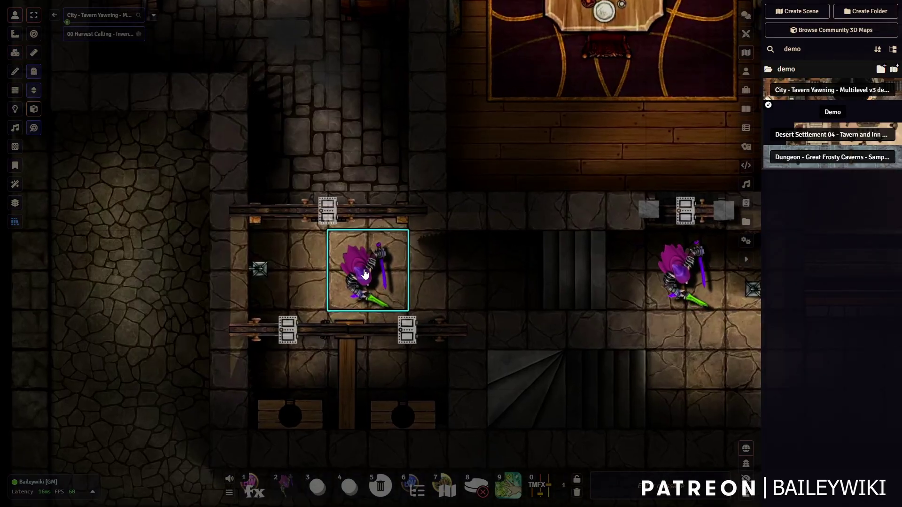
pyautogui.click(365, 273)
pyautogui.moveTo(410, 286); pyautogui.dragTo(493, 266)
pyautogui.scroll(6, 489, 263)
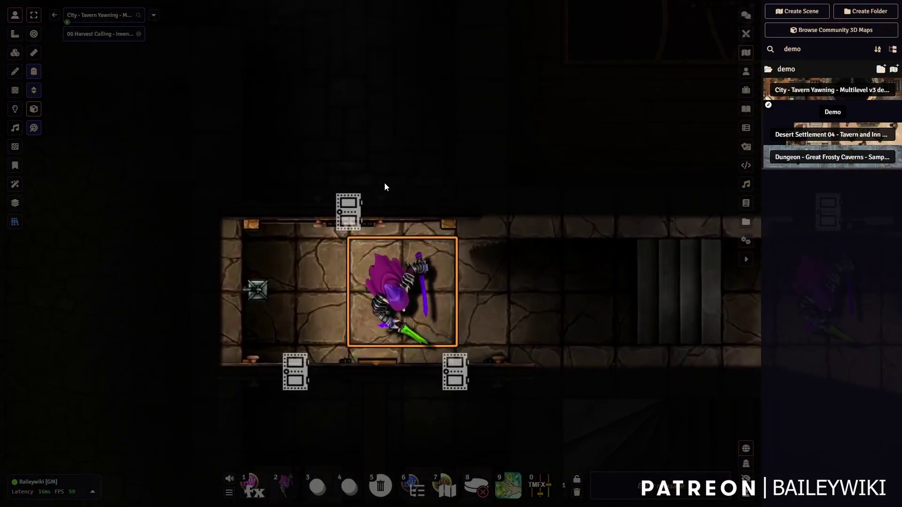
pyautogui.click(348, 214)
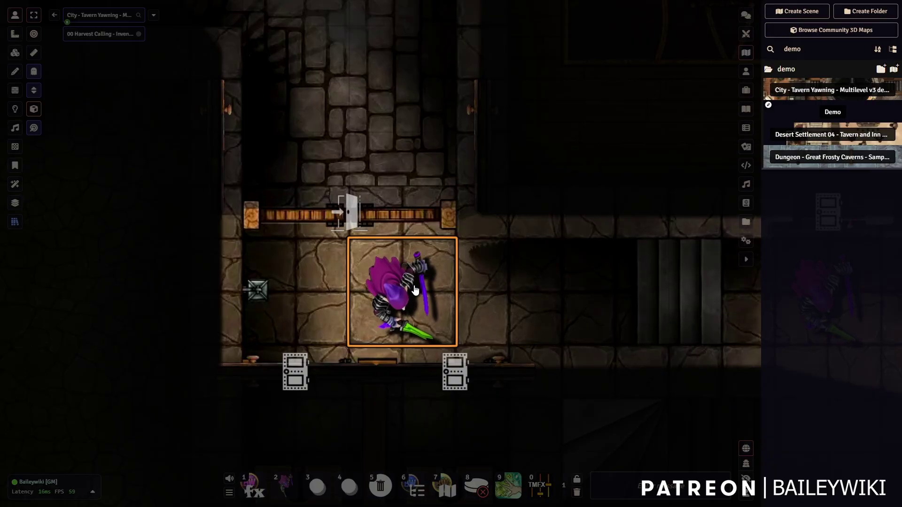
pyautogui.click(356, 212)
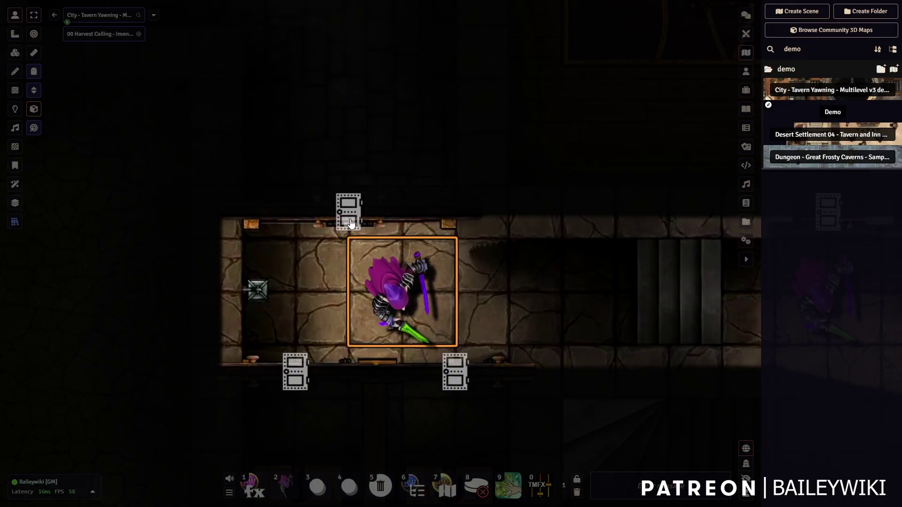
# Step: Walk the token through the north door and back, leaving that door open, and open and close the southeast stall door
pyautogui.click(351, 223)
pyautogui.moveTo(389, 293); pyautogui.dragTo(368, 133)
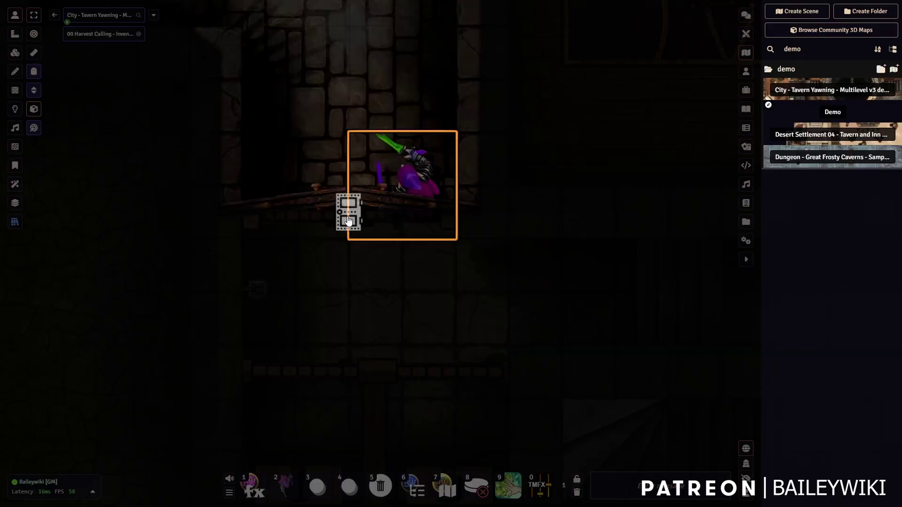
pyautogui.click(348, 221)
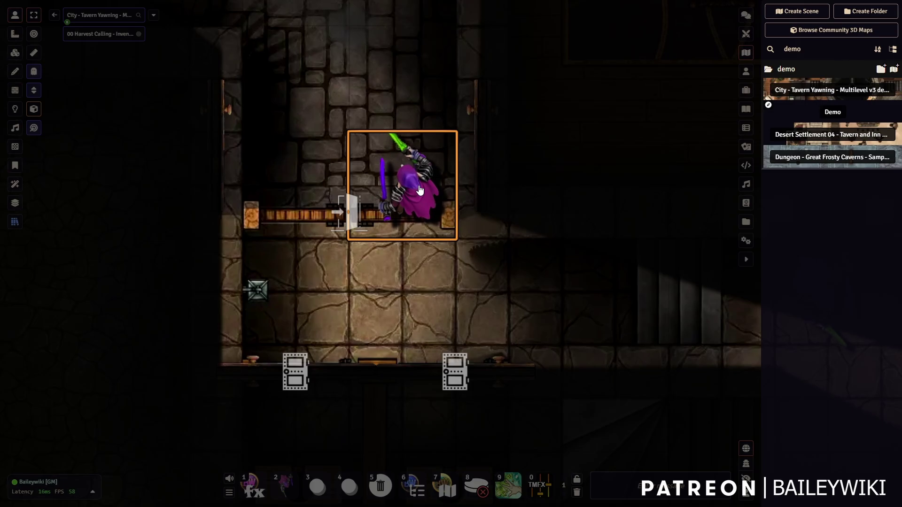
pyautogui.moveTo(419, 190); pyautogui.dragTo(419, 295)
pyautogui.click(455, 369)
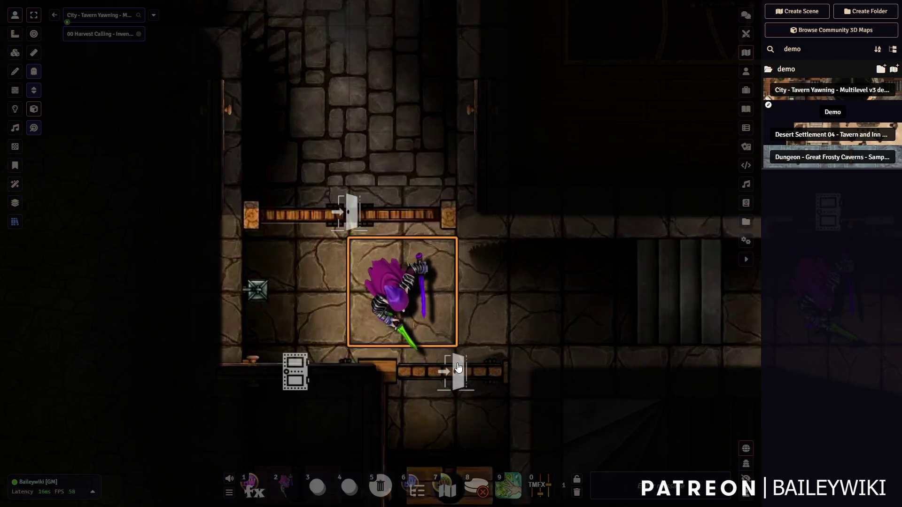
pyautogui.click(457, 370)
# Step: Select the second hooded token, open the door north of it and move the token into the dining room
pyautogui.moveTo(558, 285); pyautogui.dragTo(208, 287)
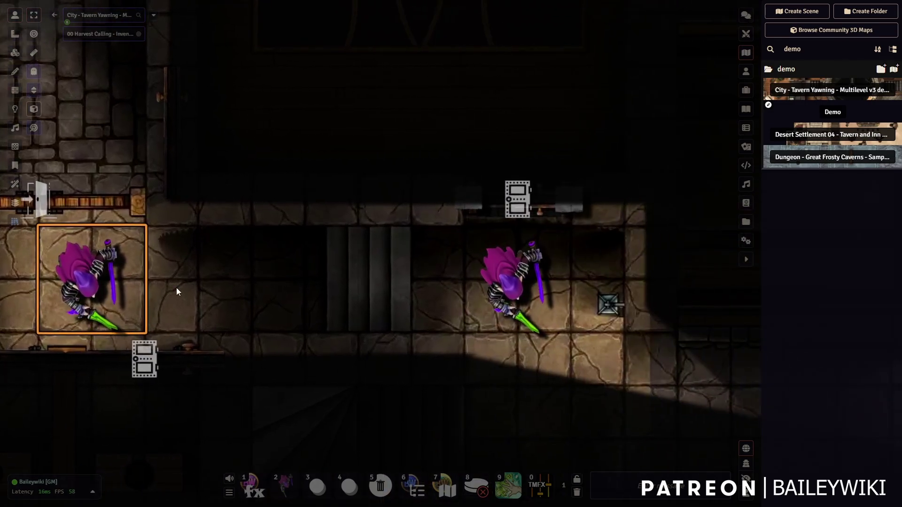
pyautogui.click(515, 291)
pyautogui.click(517, 200)
pyautogui.moveTo(519, 304); pyautogui.dragTo(517, 67)
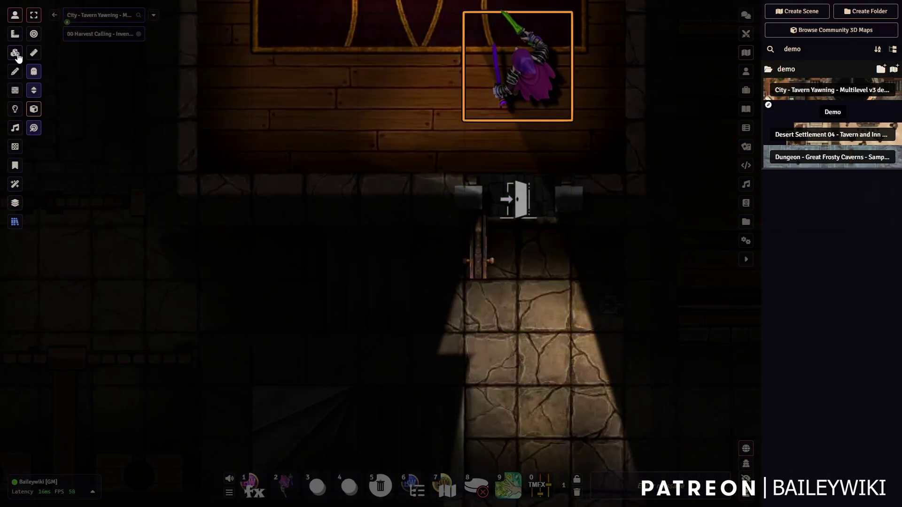
# Step: Move the stone floor tile out of the dining room doorway and put it back in place
pyautogui.click(15, 53)
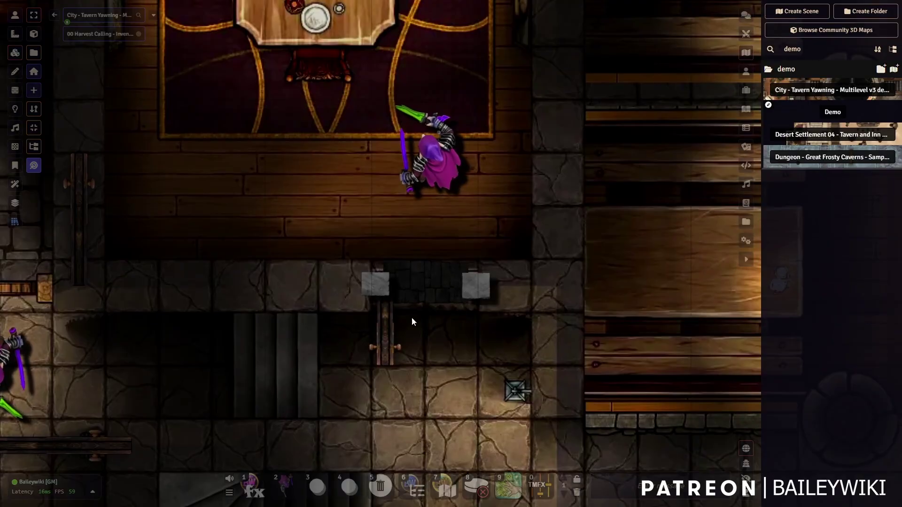
pyautogui.click(434, 279)
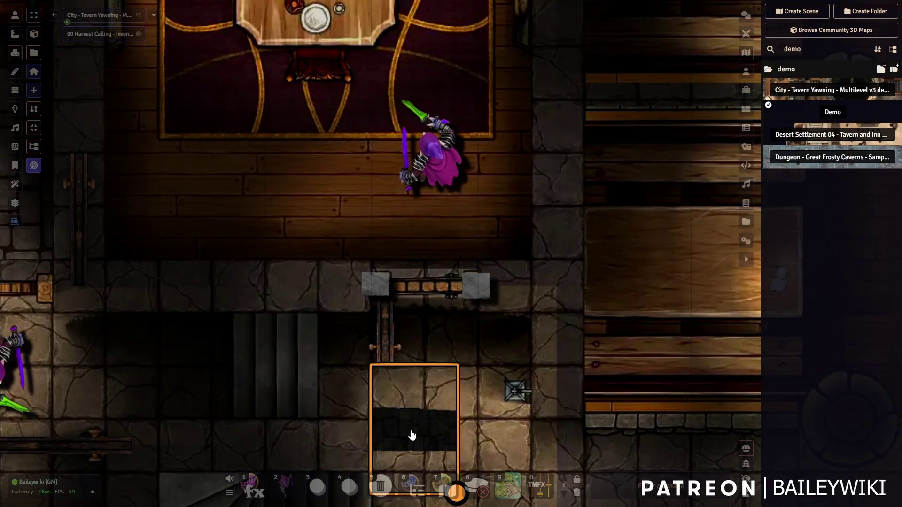
pyautogui.click(448, 288)
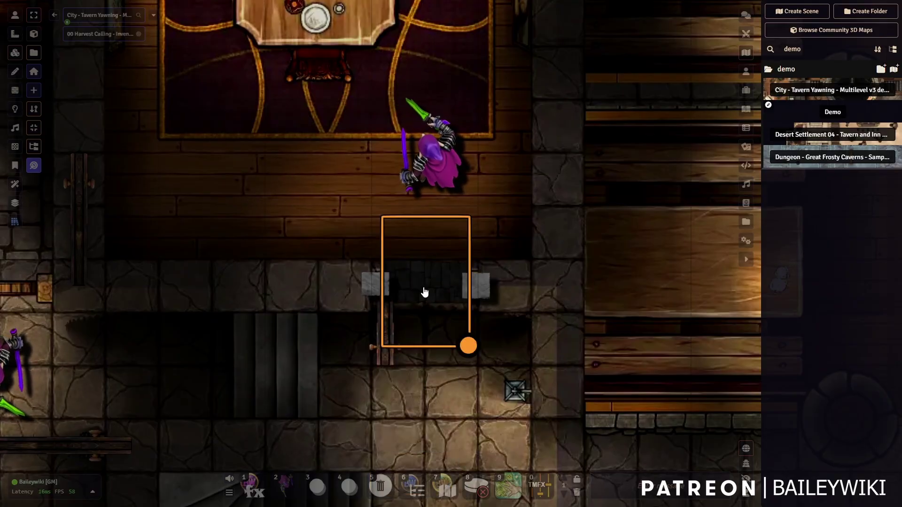
# Step: Test the dining room door with the token controls by closing, reopening and closing it again
pyautogui.click(15, 15)
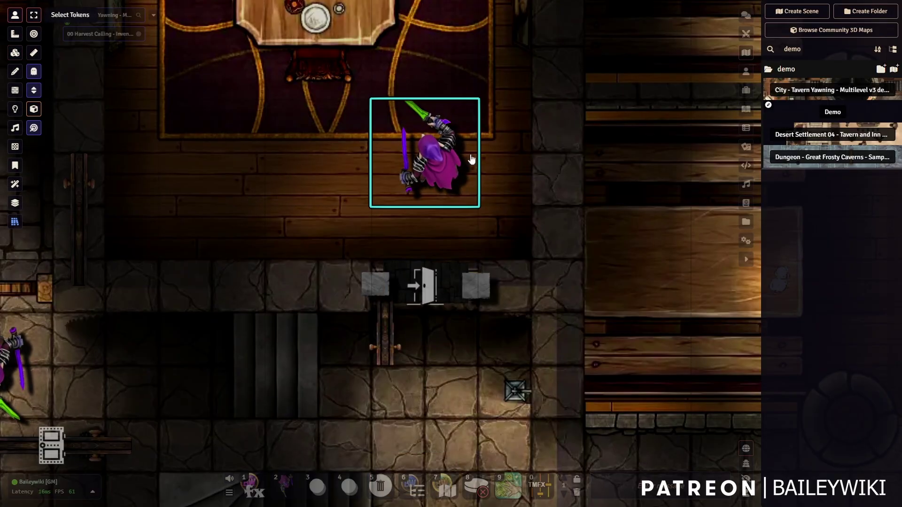
pyautogui.click(424, 285)
pyautogui.scroll(-5, 543, 291)
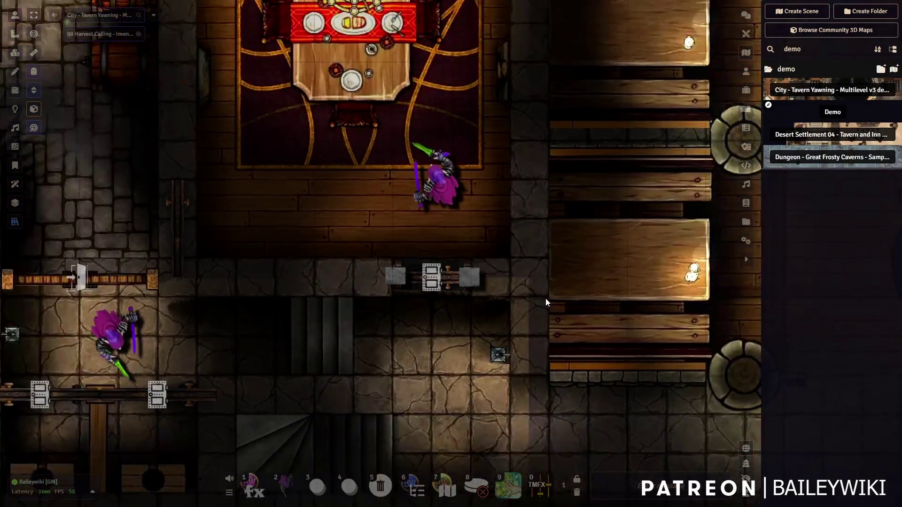
pyautogui.scroll(4, 487, 314)
pyautogui.scroll(2, 486, 317)
pyautogui.click(422, 301)
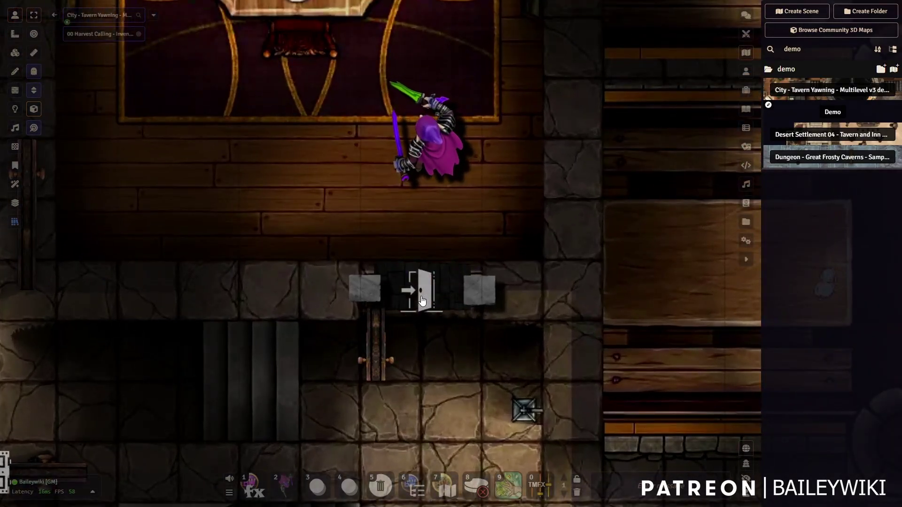
pyautogui.click(421, 300)
pyautogui.click(412, 135)
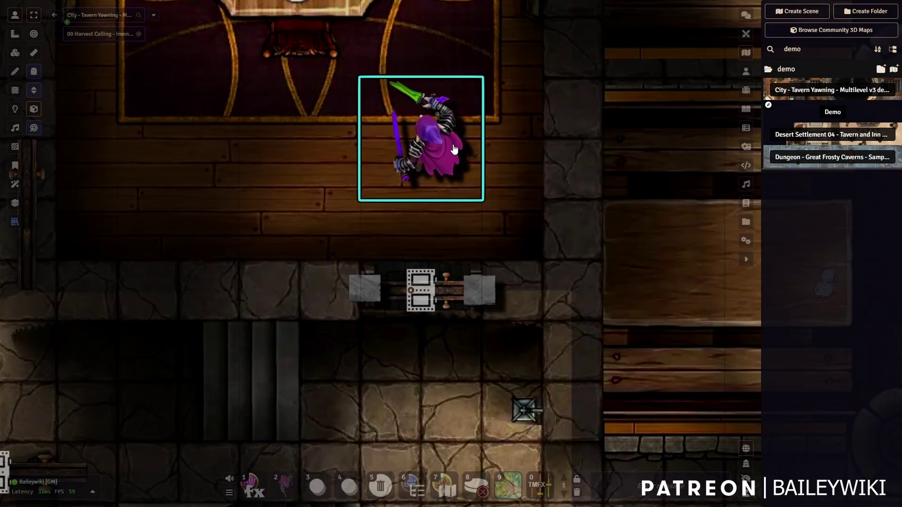
pyautogui.scroll(-5, 473, 243)
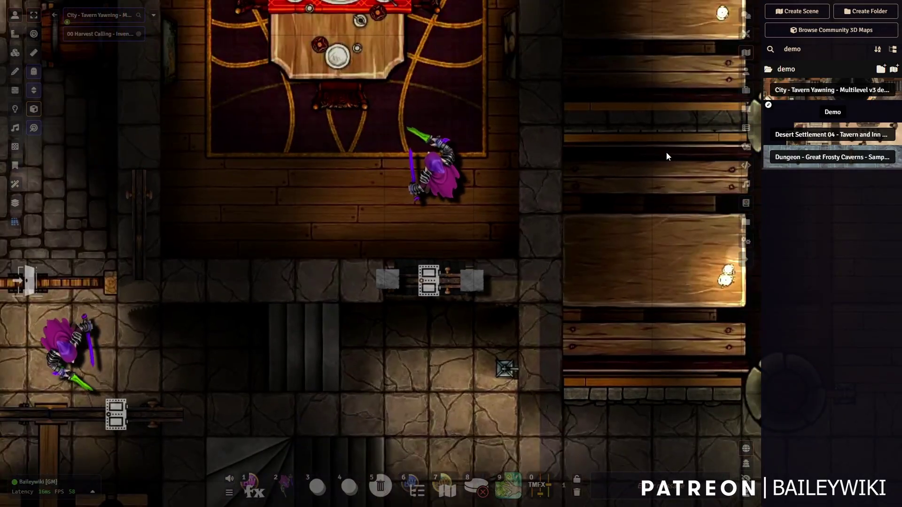
pyautogui.click(448, 298)
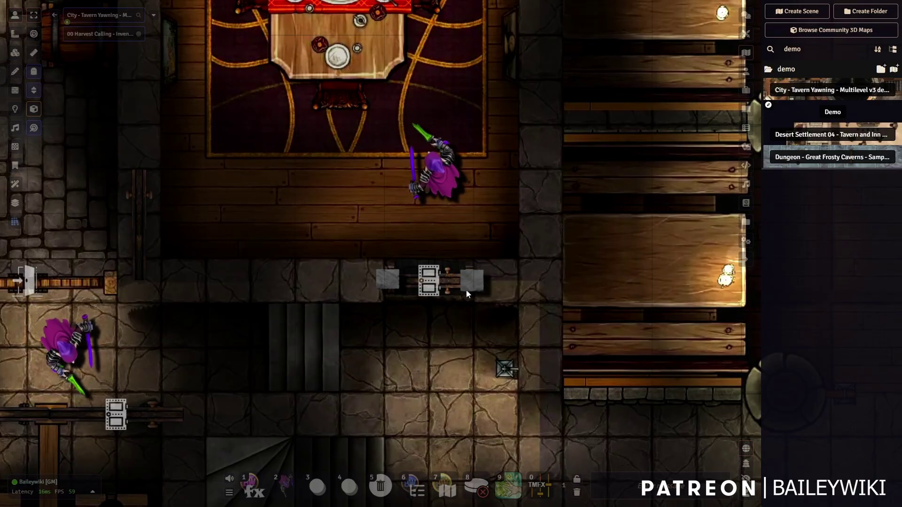
# Step: Switch to the Great Frosty Caverns scene and move the token to the door in the ice room's east wall
pyautogui.click(833, 158)
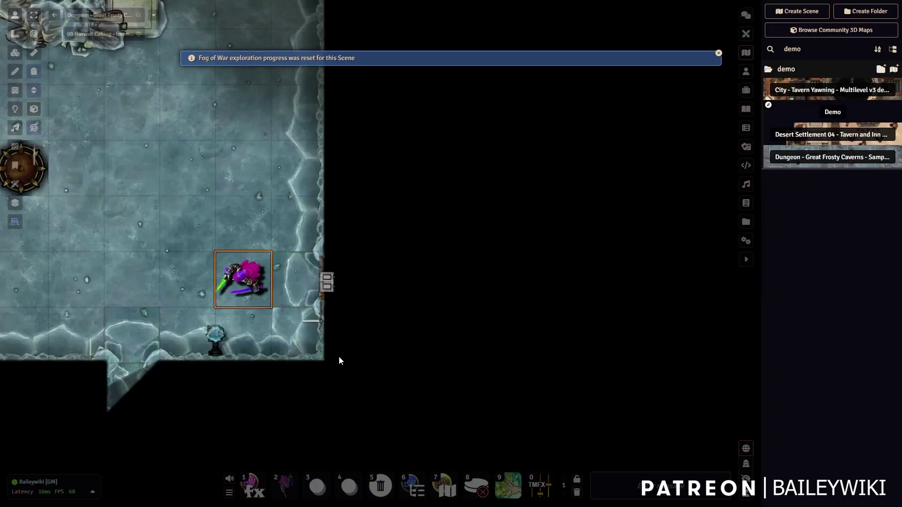
pyautogui.moveTo(339, 356); pyautogui.dragTo(486, 286)
pyautogui.press('Left')
pyautogui.press('Left')
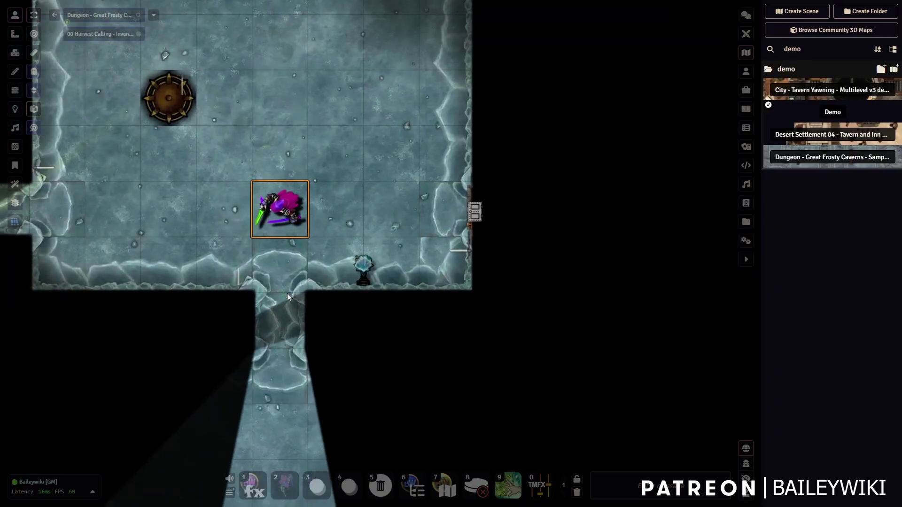
pyautogui.press('Right')
pyautogui.press('Right')
pyautogui.press('Right')
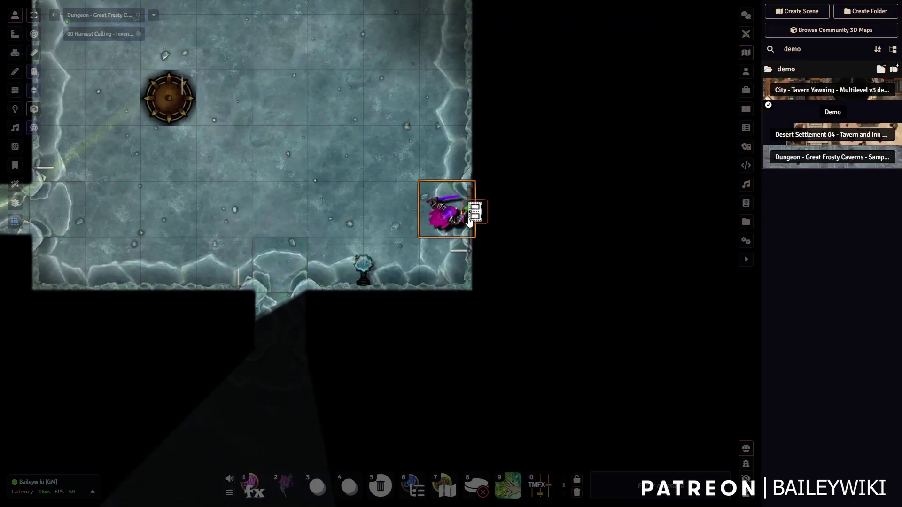
# Step: Open the ice room's east door and walk the token through it to the crossing corridor
pyautogui.click(469, 221)
pyautogui.moveTo(482, 265); pyautogui.dragTo(432, 286)
pyautogui.scroll(5, 432, 285)
pyautogui.press('Right')
pyautogui.press('Right')
pyautogui.press('Right')
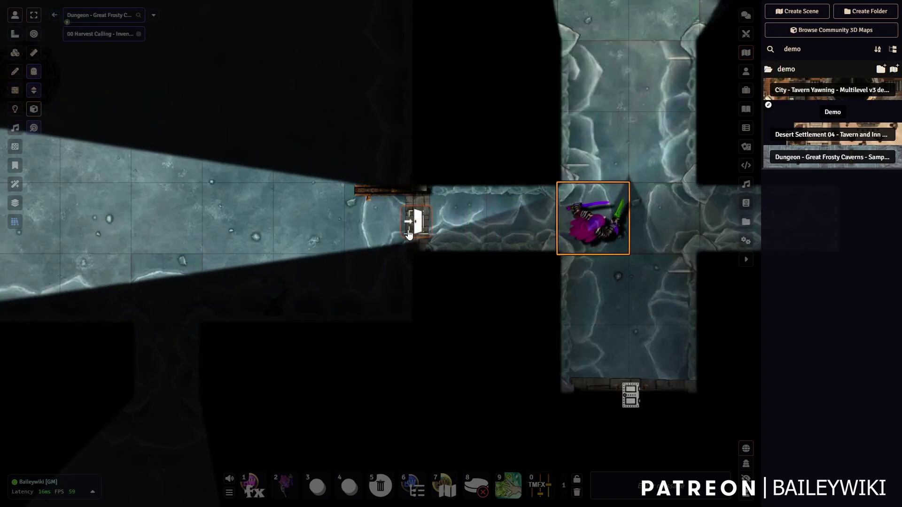
# Step: Close the ice room's door behind the token and walk the token toward the corridor's south door
pyautogui.click(409, 234)
pyautogui.press('Right')
pyautogui.press('Down')
pyautogui.press('Down')
pyautogui.press('Down')
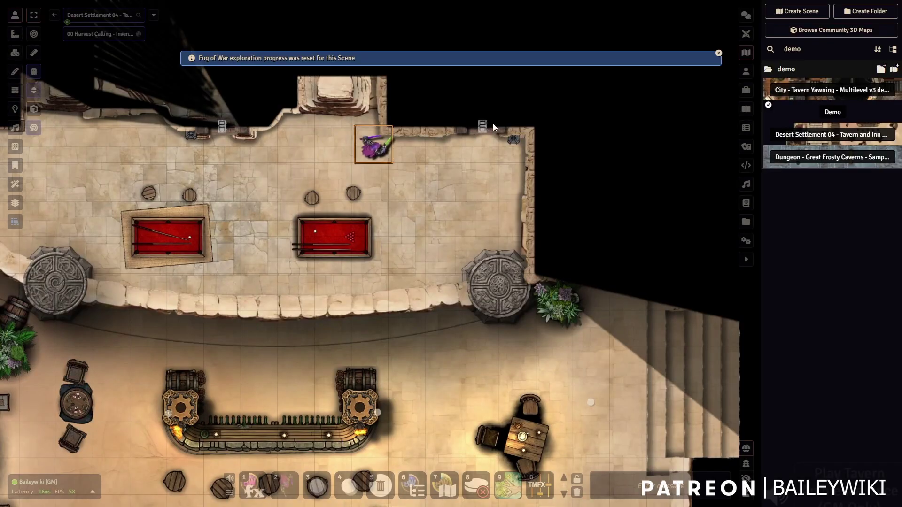
# Step: Open the door northeast of the billiard tables in the desert tavern and walk the token into the gaming room
pyautogui.press('Right')
pyautogui.click(484, 126)
pyautogui.press('Right')
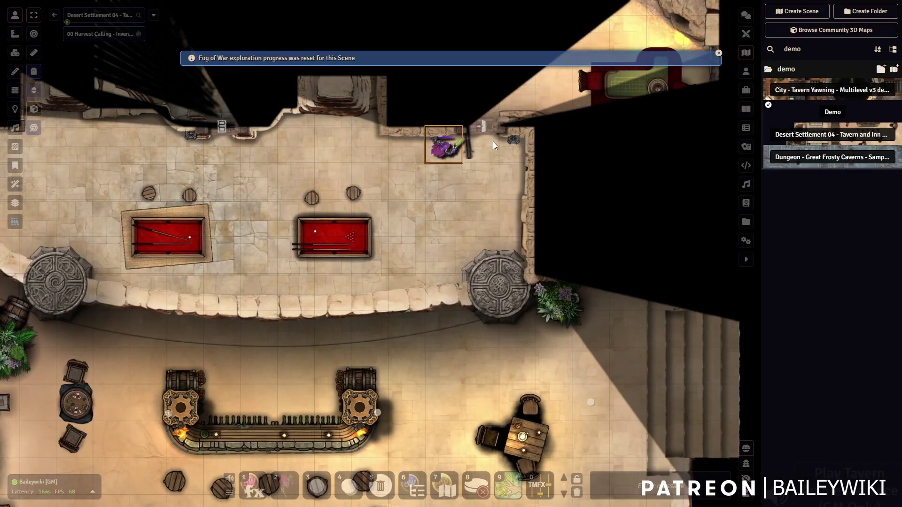
pyautogui.press('Right')
pyautogui.press('Up')
pyautogui.press('Up')
# Step: Close, reopen and close again the door between the billiard hall and the gaming room
pyautogui.scroll(6, 494, 154)
pyautogui.click(484, 114)
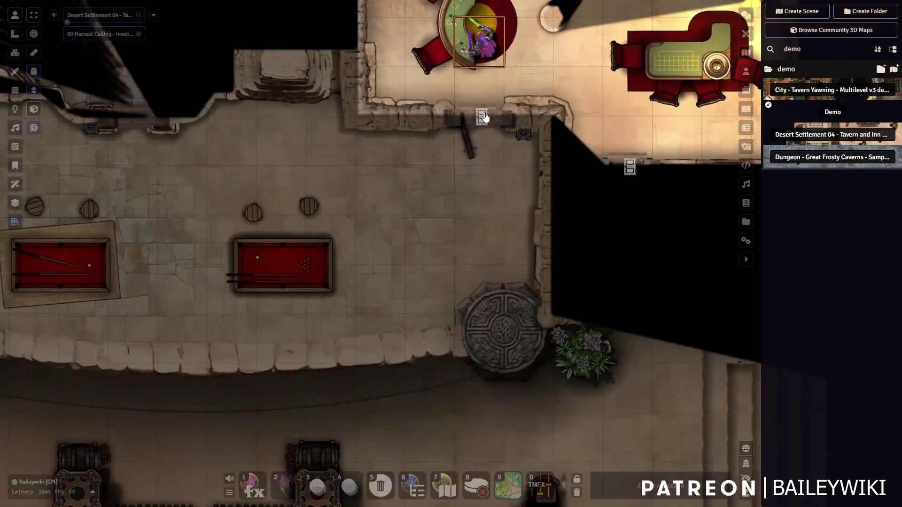
pyautogui.click(483, 117)
pyautogui.scroll(5, 466, 193)
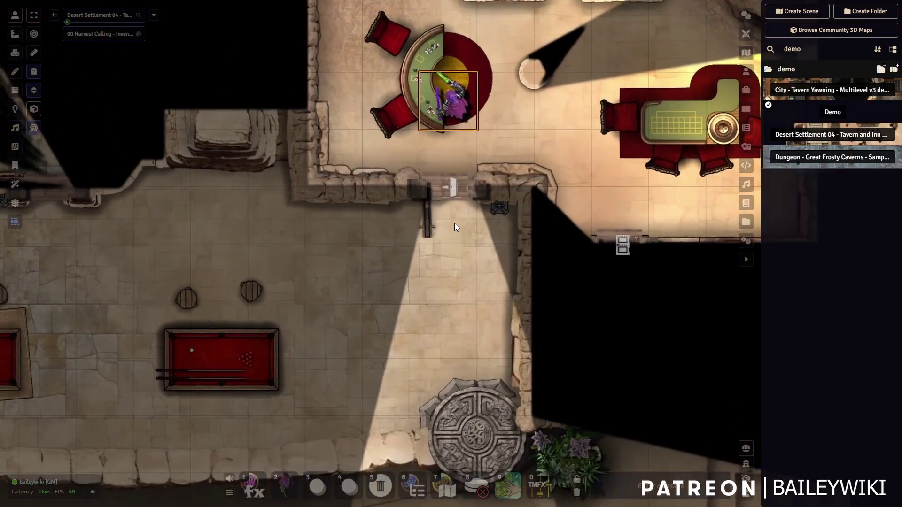
pyautogui.click(452, 182)
# Step: Walk the token past the card table and through the gaming room's north door into the small chamber
pyautogui.moveTo(513, 135); pyautogui.dragTo(443, 285)
pyautogui.press('Right')
pyautogui.press('Up')
pyautogui.press('Up')
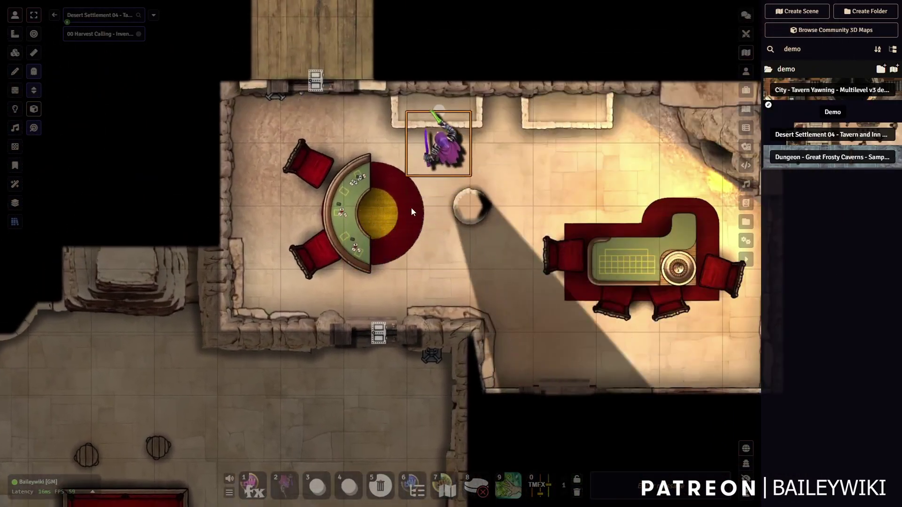
pyautogui.press('Left')
pyautogui.press('Left')
pyautogui.press('Up')
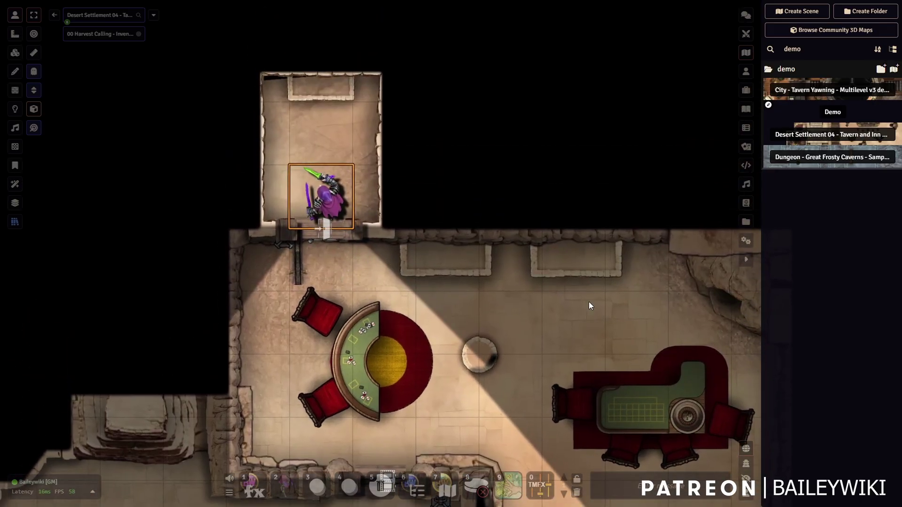
# Step: Move the token to the north side of the Demo scene's wooden door, and open and close the door several times
pyautogui.click(316, 260)
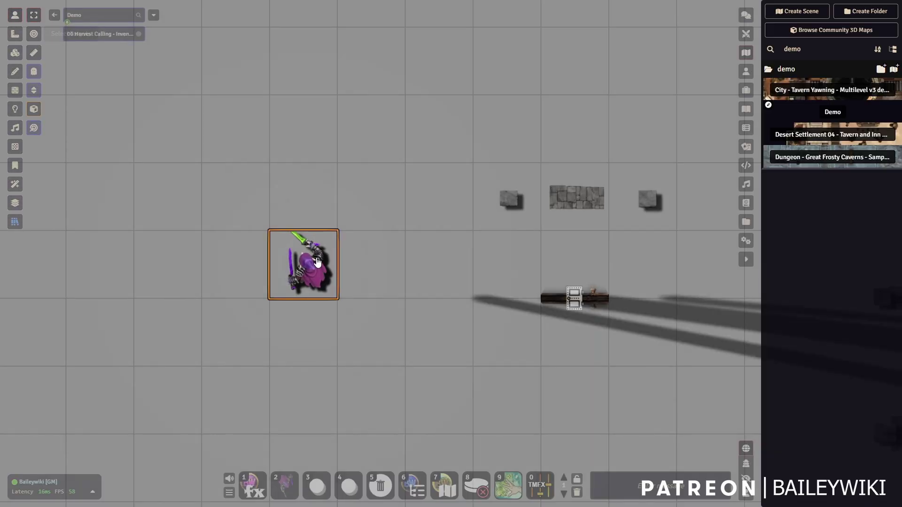
pyautogui.moveTo(308, 259); pyautogui.dragTo(554, 248)
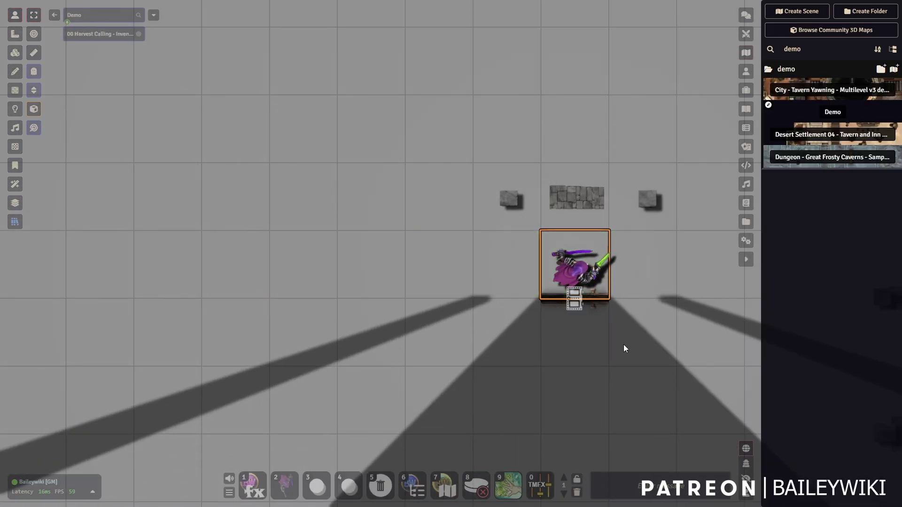
pyautogui.click(452, 244)
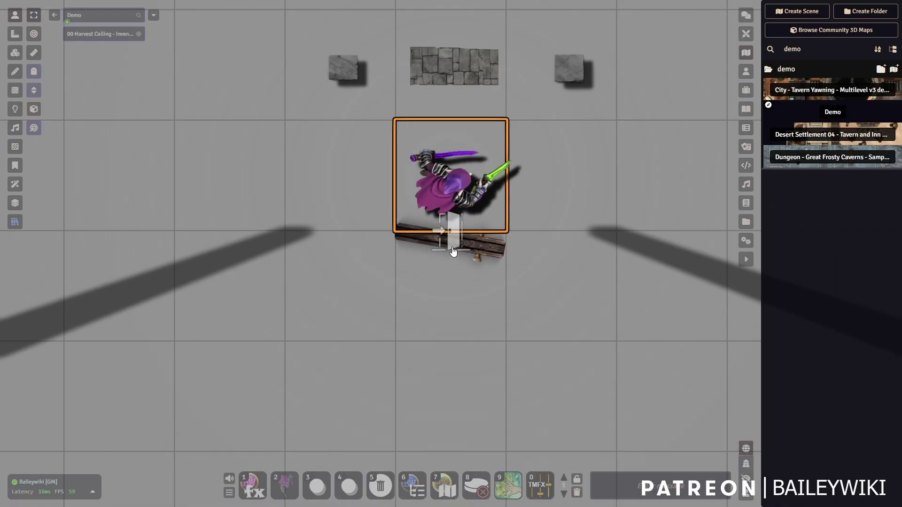
pyautogui.click(452, 244)
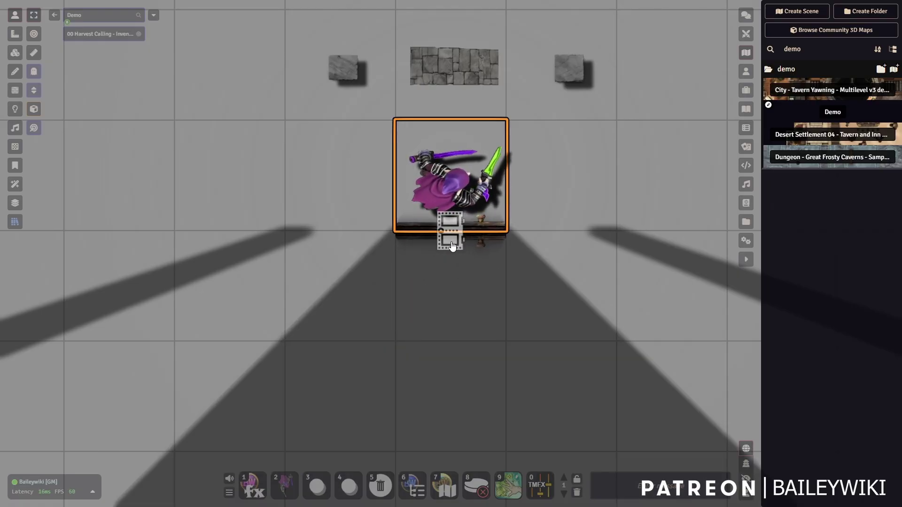
pyautogui.click(451, 232)
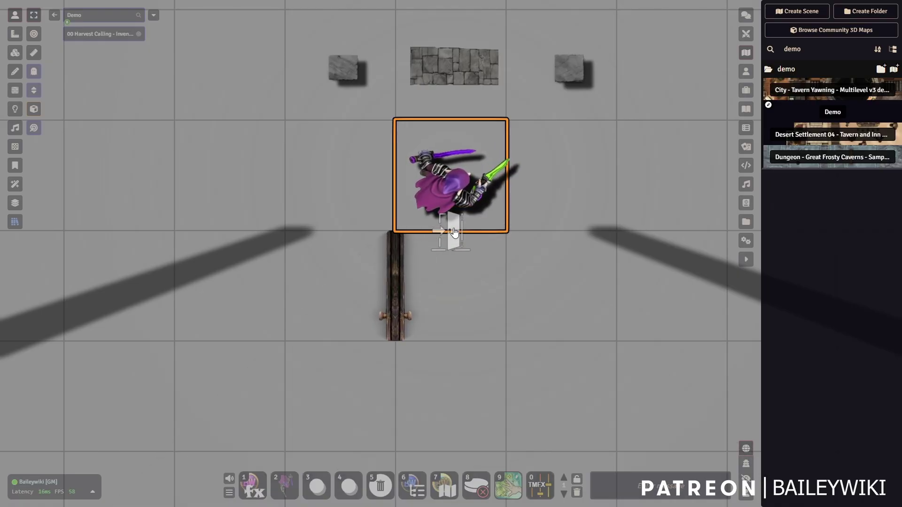
pyautogui.click(454, 231)
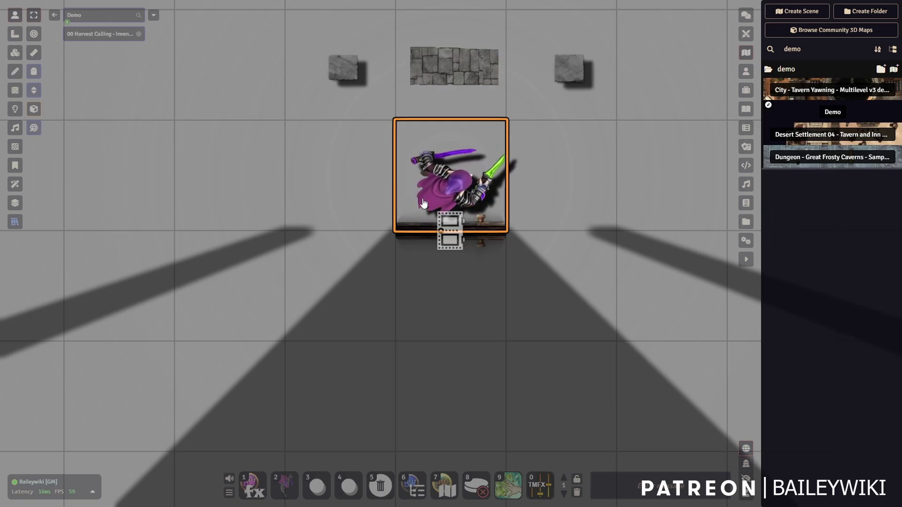
pyautogui.click(454, 233)
pyautogui.click(455, 233)
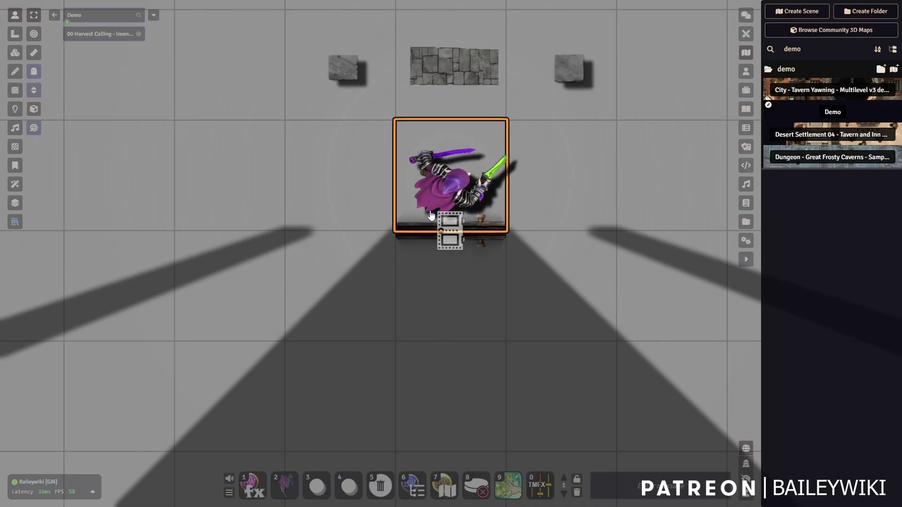
# Step: Open the Mass Edit Preset Browser and search the wall presets for "animated door"
pyautogui.click(14, 53)
pyautogui.moveTo(359, 152); pyautogui.dragTo(363, 204)
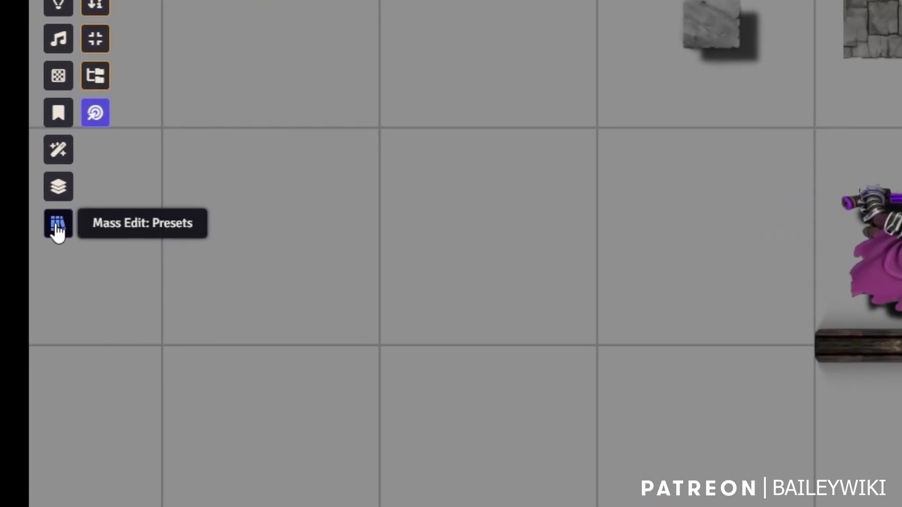
pyautogui.click(58, 228)
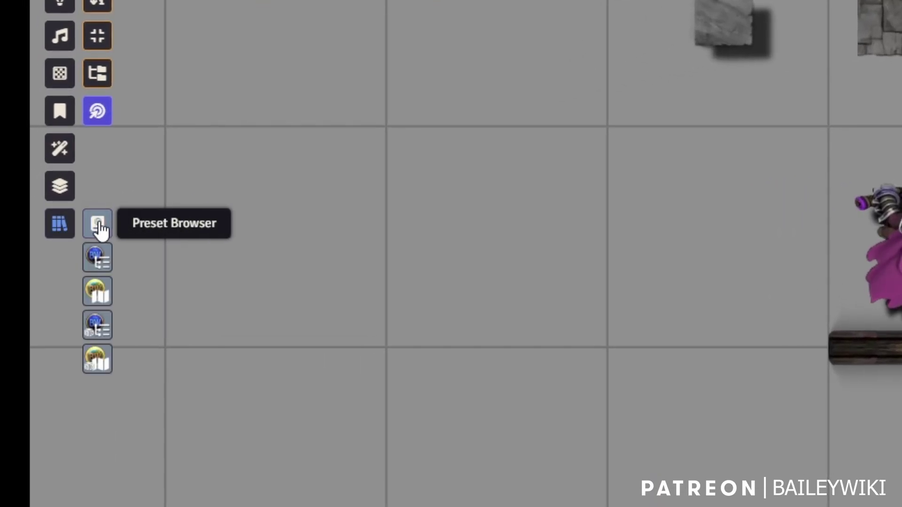
pyautogui.click(98, 224)
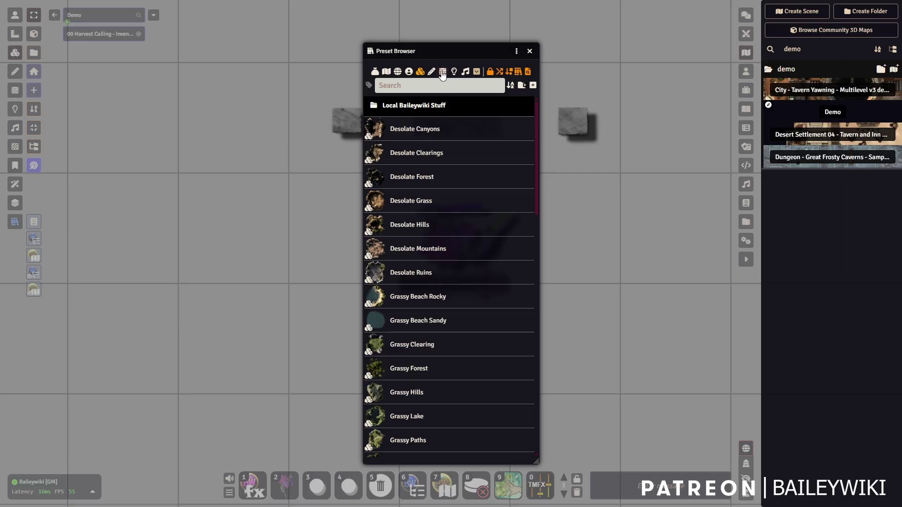
pyautogui.click(443, 74)
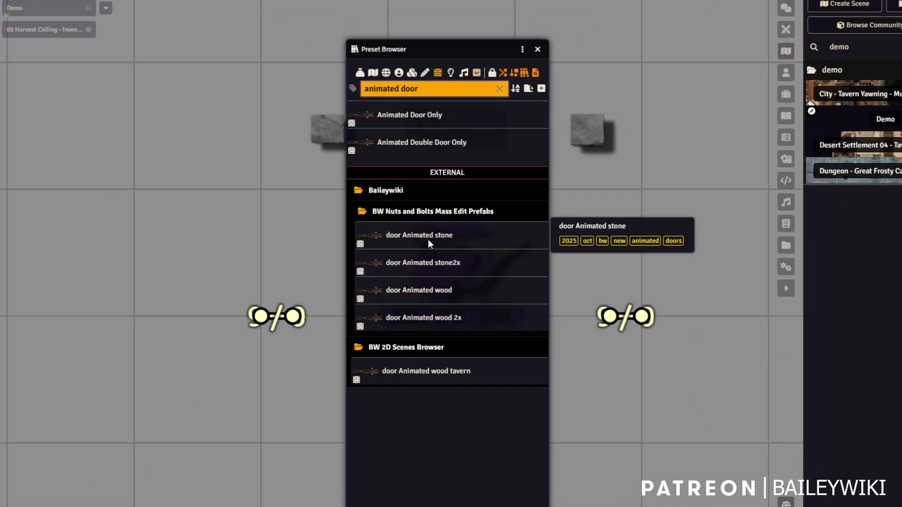
# Step: Place the "door Animated stone" preset in the empty area west of the token and "door Animated wood" one grid square north of it
pyautogui.doubleClick(393, 366)
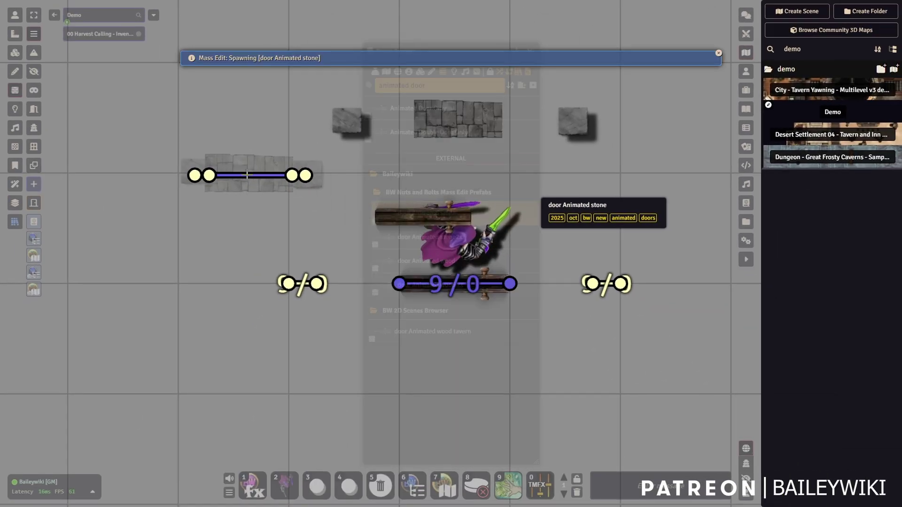
pyautogui.moveTo(161, 174); pyautogui.dragTo(120, 175)
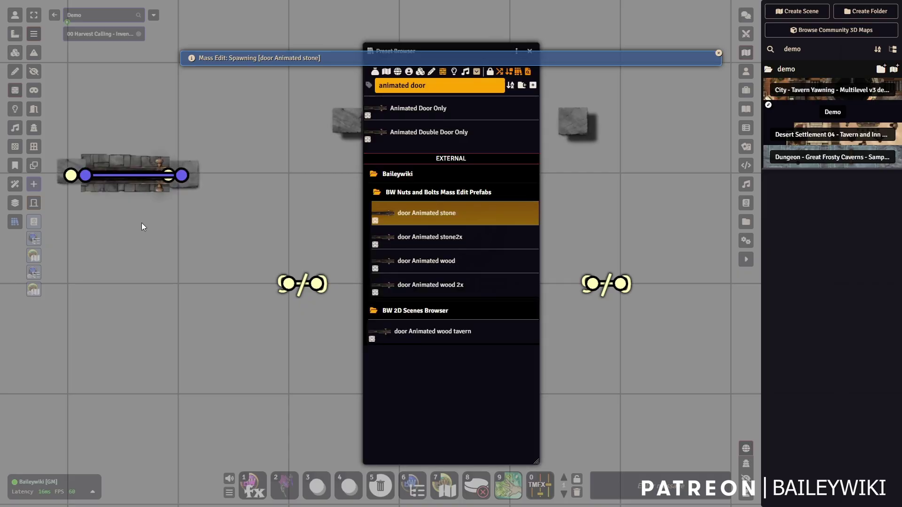
pyautogui.moveTo(194, 255); pyautogui.dragTo(282, 299)
pyautogui.moveTo(454, 265); pyautogui.dragTo(255, 126)
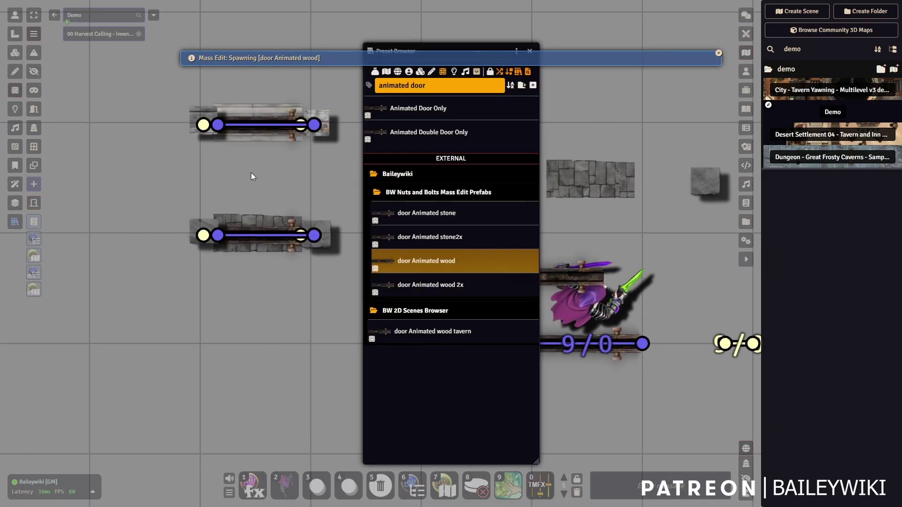
pyautogui.moveTo(248, 170); pyautogui.dragTo(256, 209)
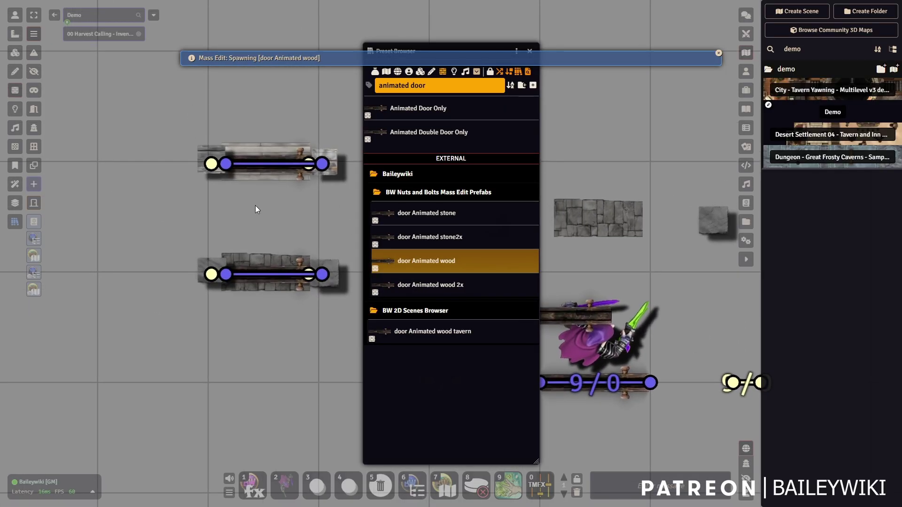
# Step: Open and close the newly placed wood and stone doors from the token layer, and dismiss the Preset Browser
pyautogui.click(14, 15)
pyautogui.click(272, 164)
pyautogui.click(275, 177)
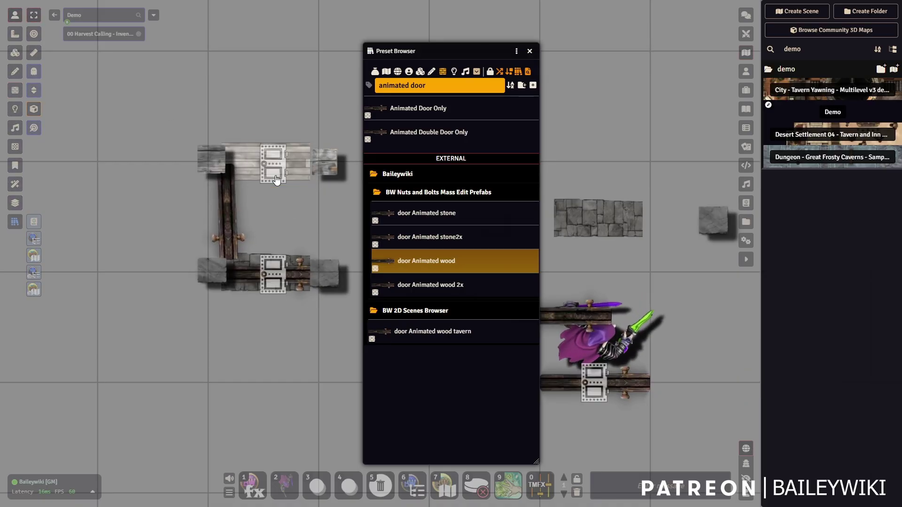
pyautogui.click(274, 282)
pyautogui.click(272, 292)
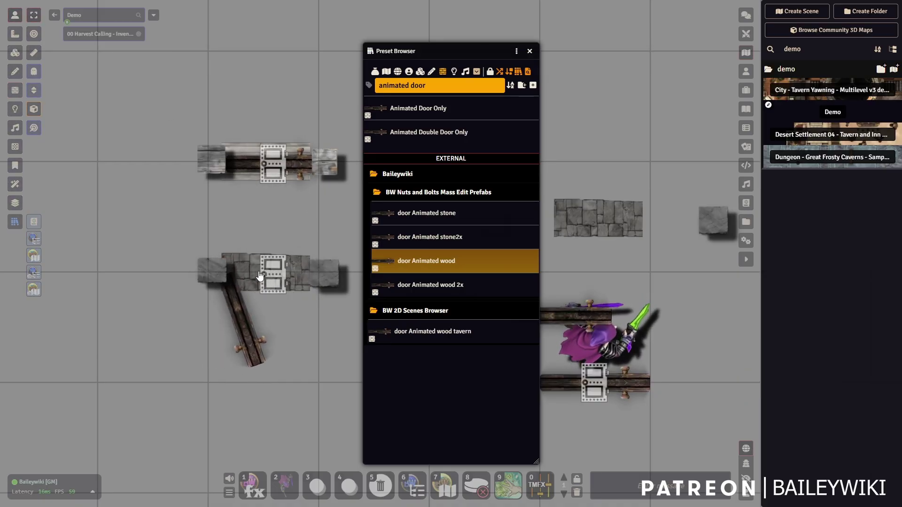
pyautogui.click(272, 296)
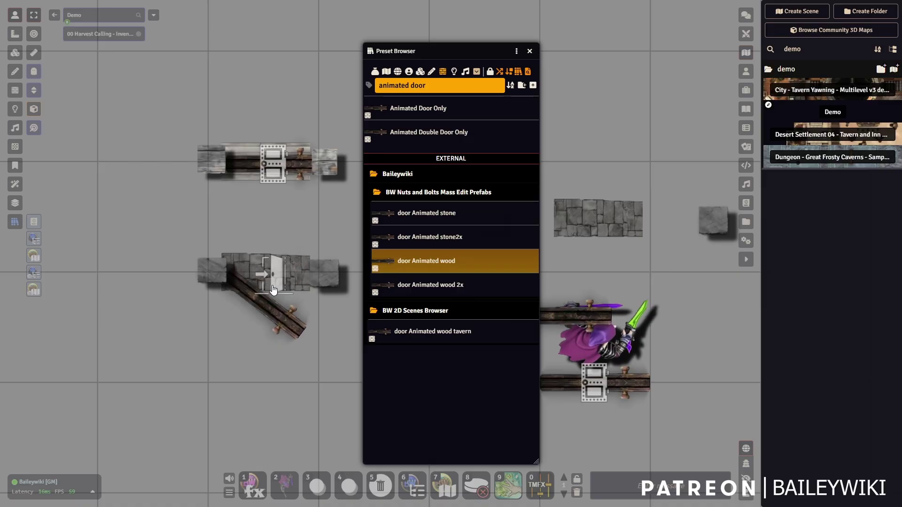
pyautogui.click(272, 298)
pyautogui.moveTo(289, 360); pyautogui.dragTo(183, 298)
pyautogui.click(530, 51)
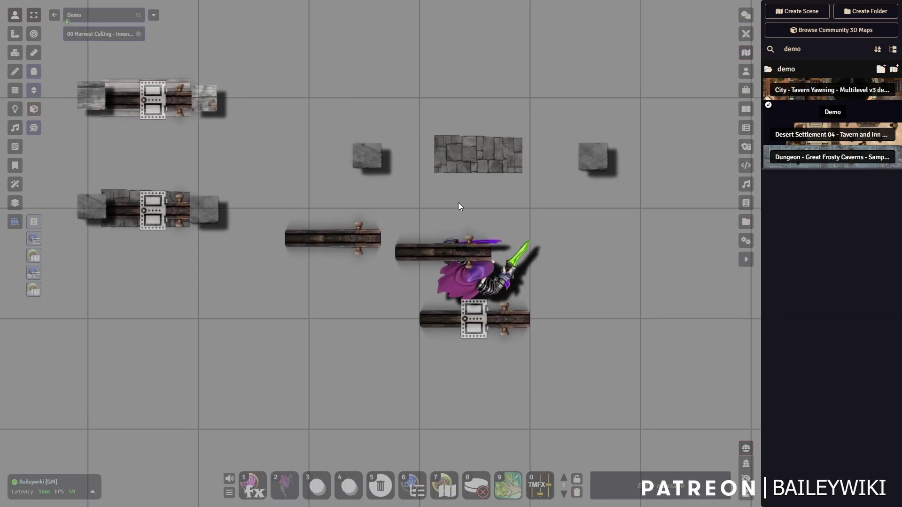
# Step: Open the wall configuration of the wooden door directly below the token
pyautogui.scroll(2, 465, 206)
pyautogui.click(402, 211)
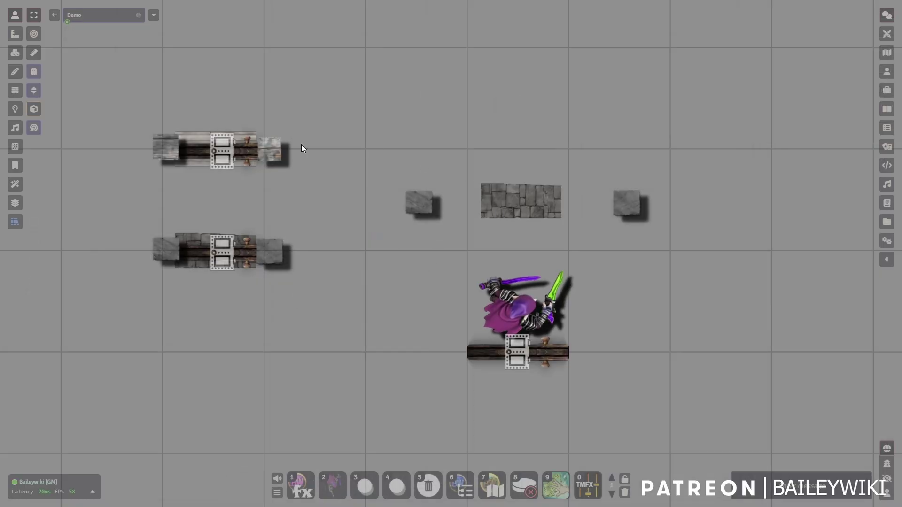
pyautogui.click(15, 53)
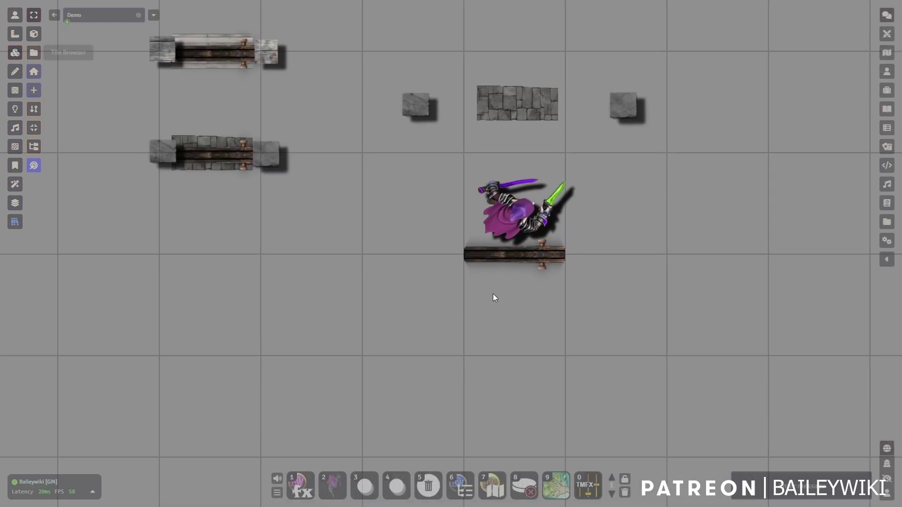
pyautogui.click(15, 94)
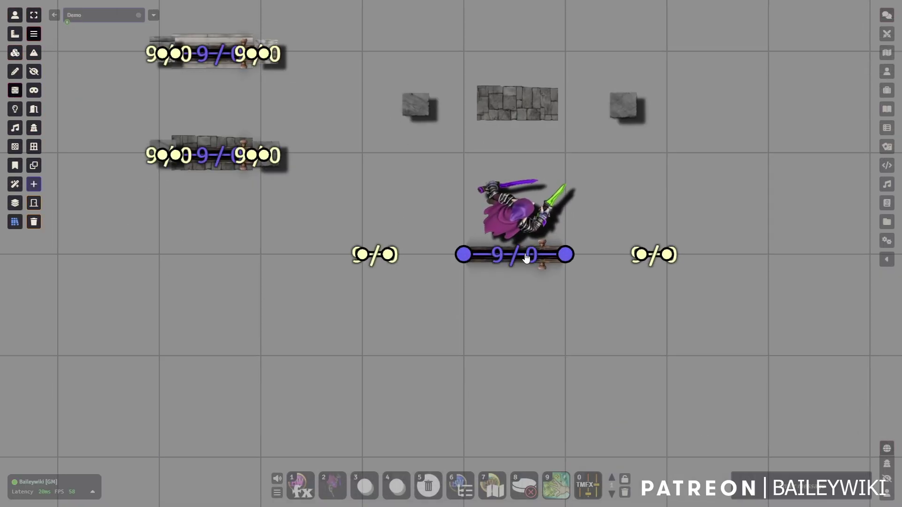
pyautogui.doubleClick(566, 257)
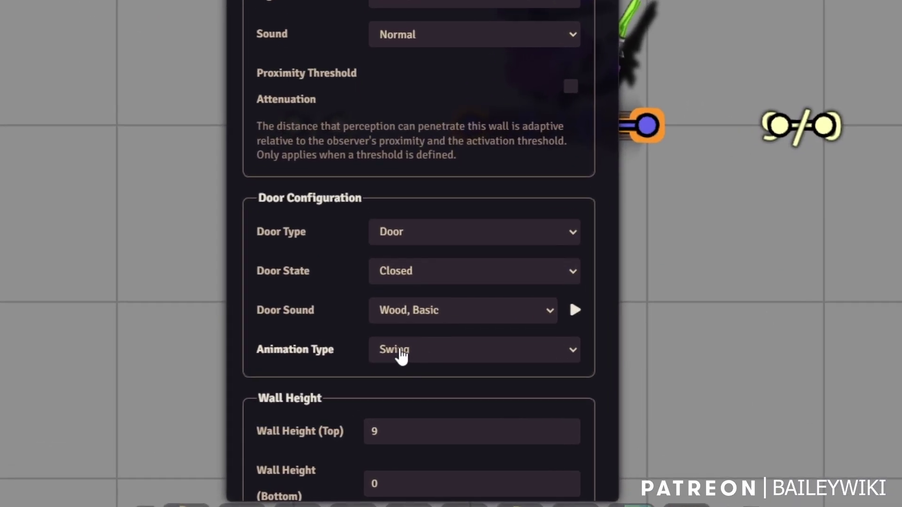
# Step: Switch the door's animation type to None and back to Swing
pyautogui.click(447, 382)
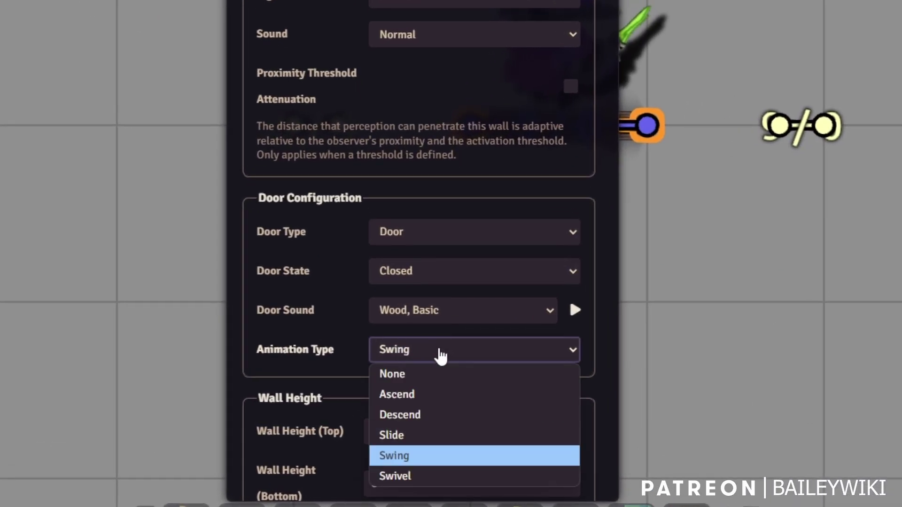
pyautogui.click(427, 378)
pyautogui.click(423, 428)
pyautogui.scroll(-6, 441, 442)
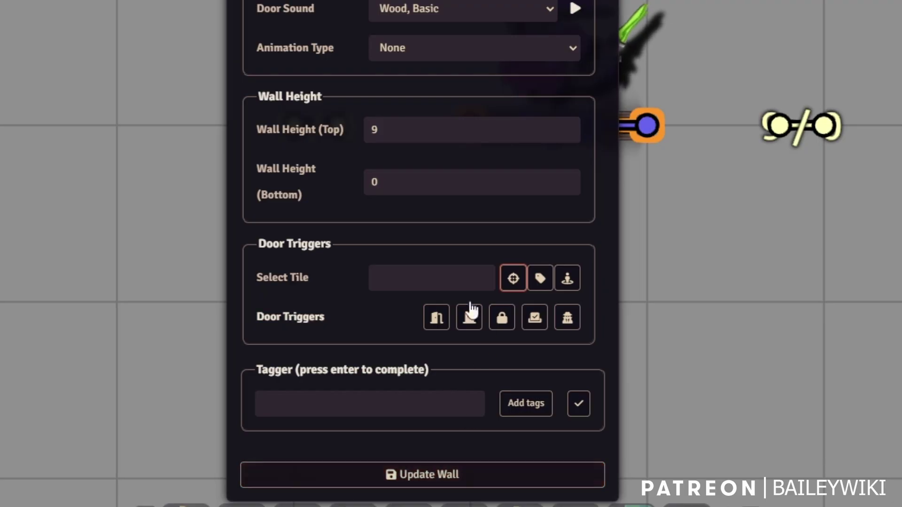
pyautogui.click(441, 49)
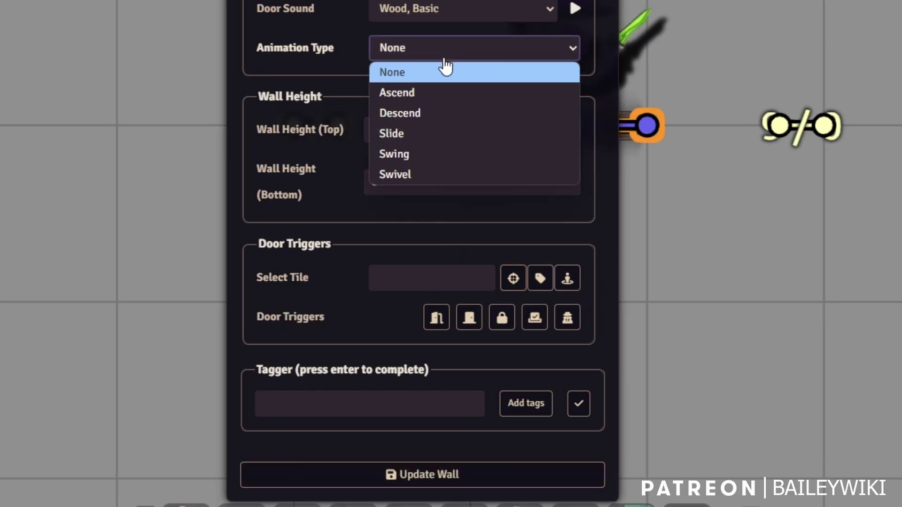
pyautogui.click(410, 153)
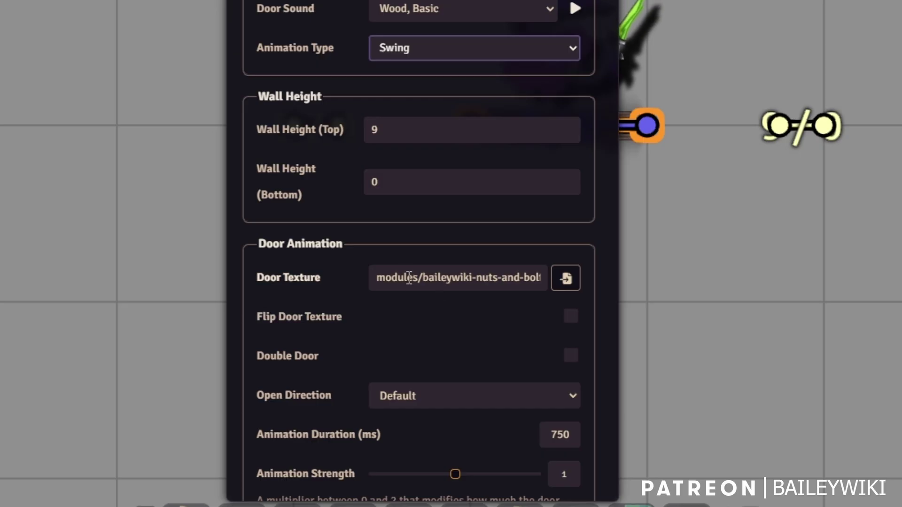
# Step: Browse the door texture files as thumbnails and confirm the selected mahogany door texture
pyautogui.moveTo(409, 278); pyautogui.dragTo(525, 267)
pyautogui.click(565, 279)
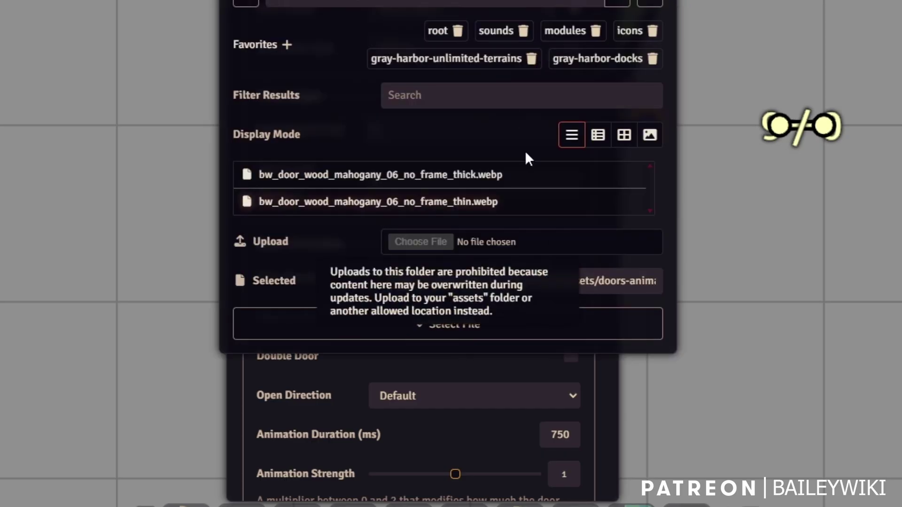
pyautogui.click(623, 136)
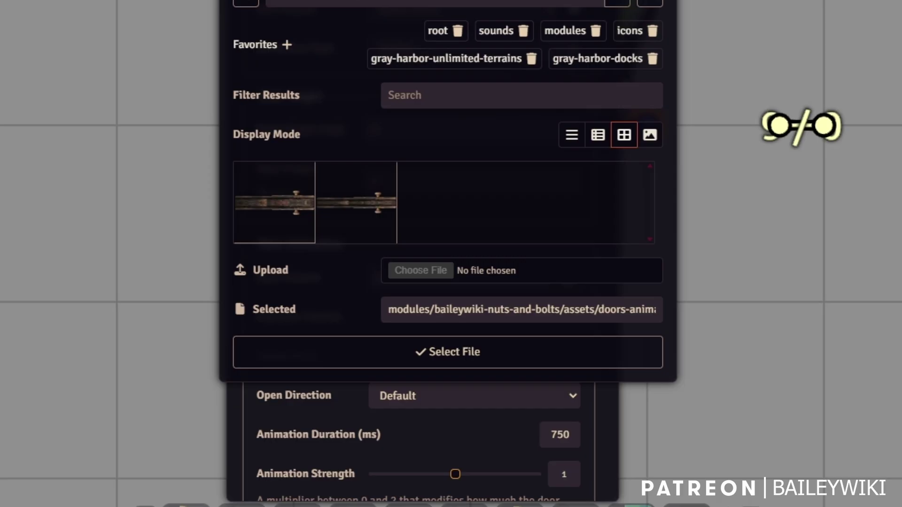
pyautogui.click(419, 352)
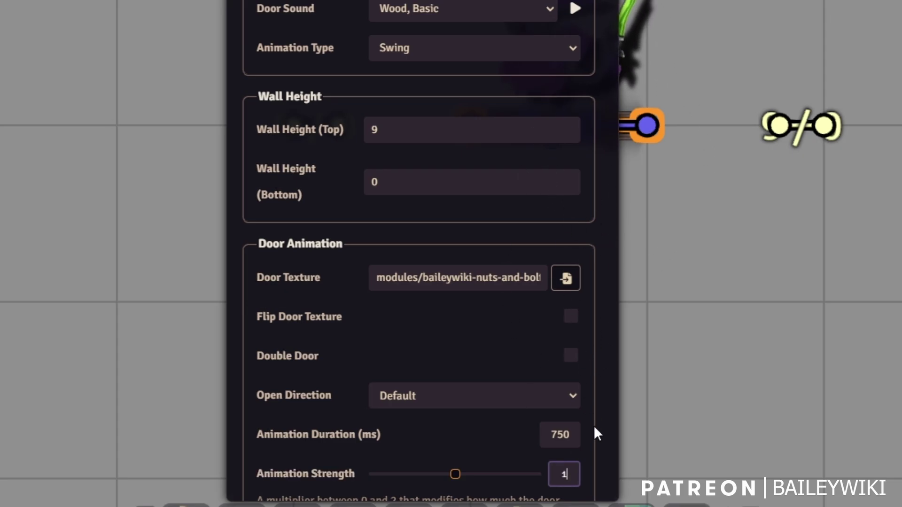
# Step: Review the door's animation, configuration and trigger settings, and update the wall
pyautogui.press('Tab')
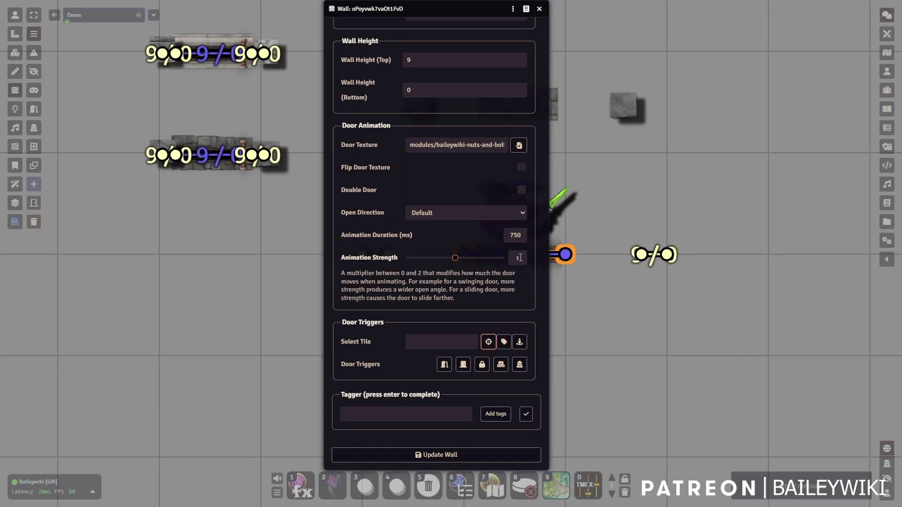
pyautogui.press('Tab')
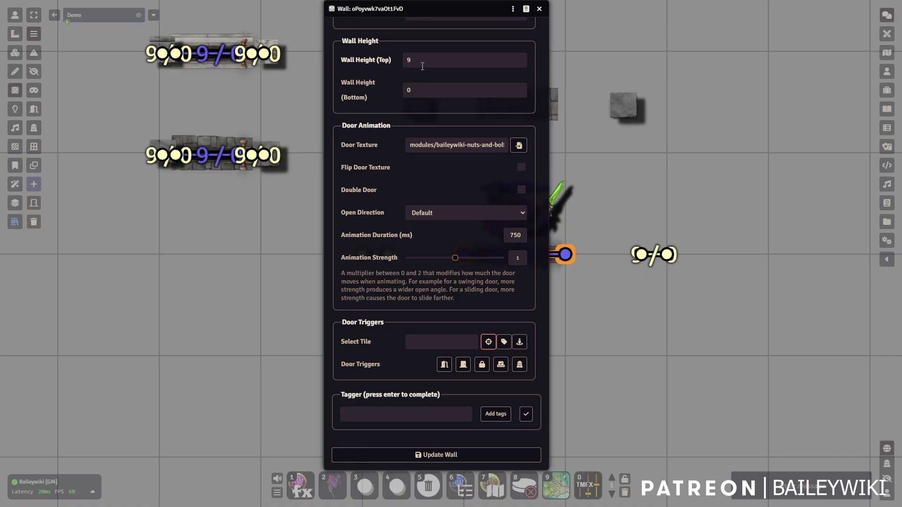
pyautogui.scroll(5, 448, 94)
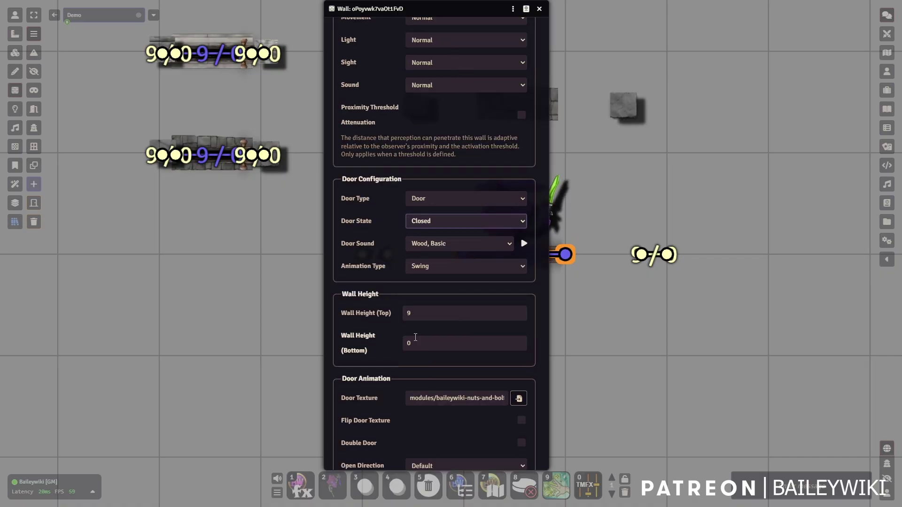
pyautogui.scroll(-5, 491, 397)
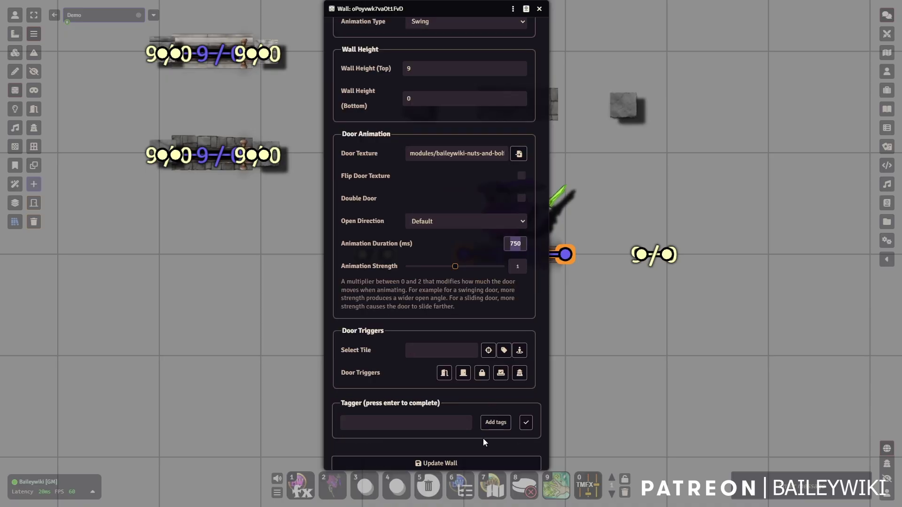
pyautogui.click(443, 464)
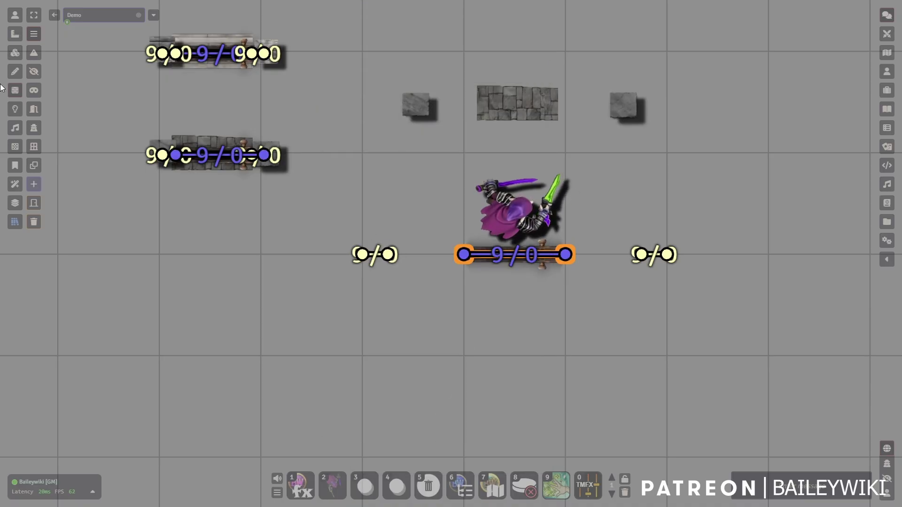
# Step: Test the swing animation of the wooden door below the token
pyautogui.click(15, 14)
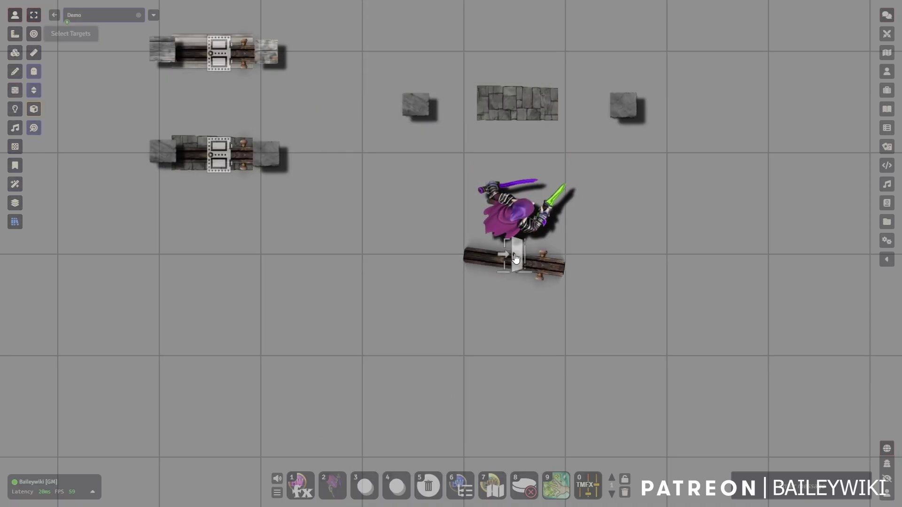
pyautogui.click(515, 255)
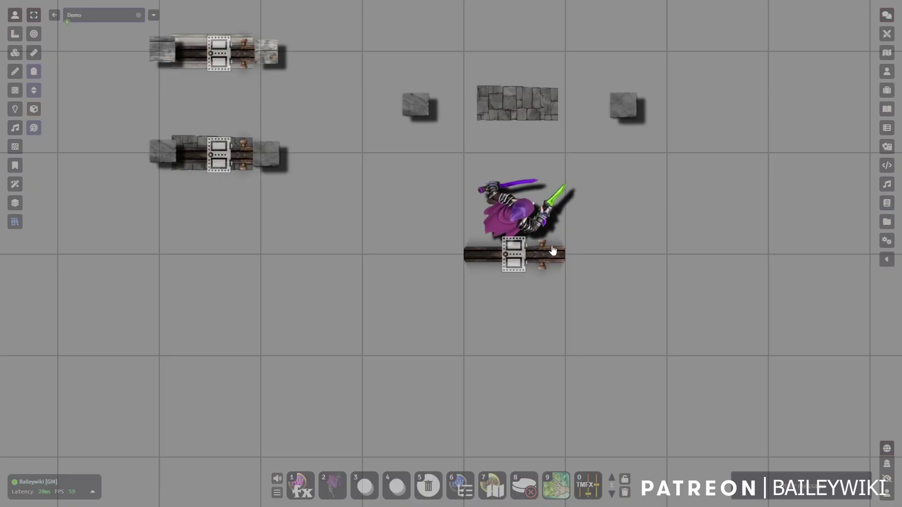
# Step: Move the stone floor tile onto the wooden door below the token
pyautogui.moveTo(652, 211); pyautogui.dragTo(641, 286)
pyautogui.click(14, 53)
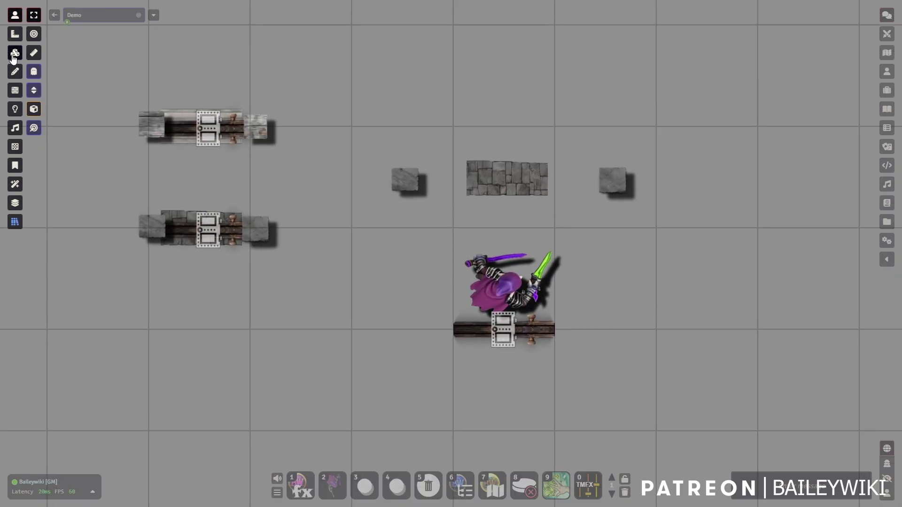
pyautogui.click(485, 183)
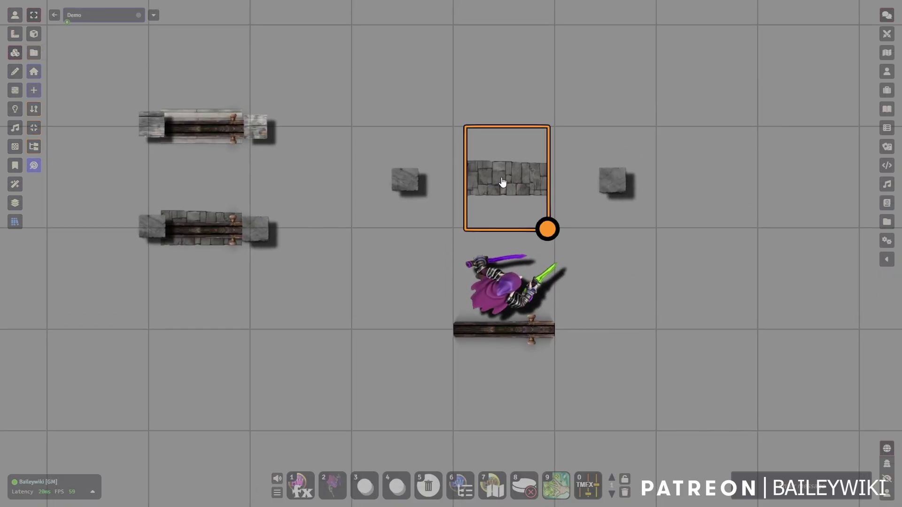
pyautogui.moveTo(502, 182); pyautogui.dragTo(498, 328)
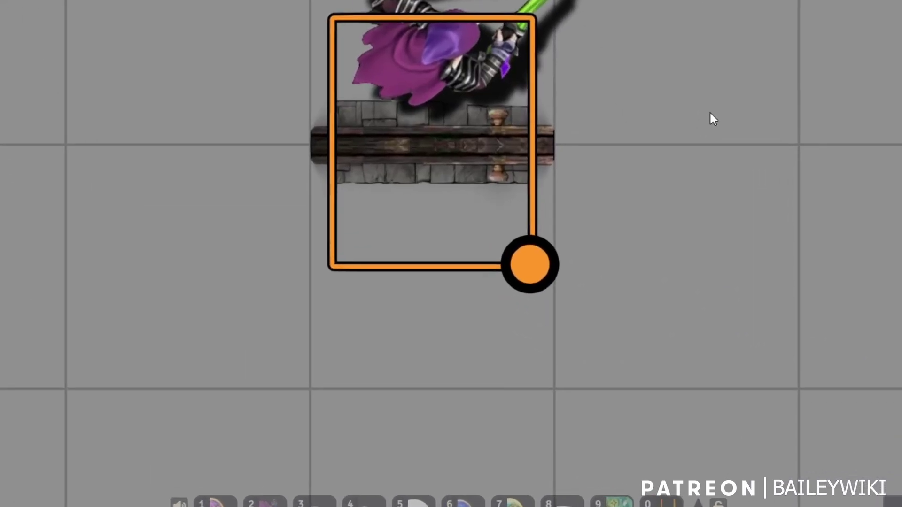
# Step: Clear the tint color of the stone floor tile under the door and update the tile
pyautogui.doubleClick(432, 143)
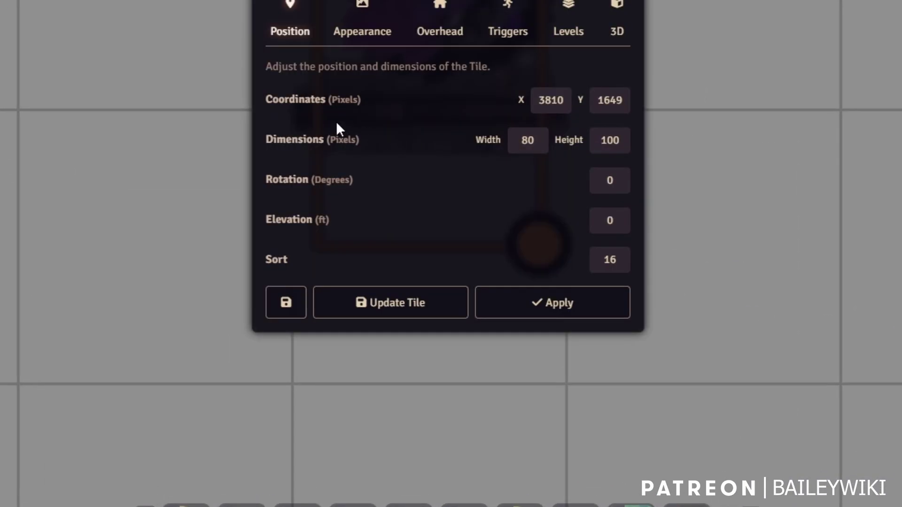
pyautogui.click(348, 27)
pyautogui.press('BackSpace')
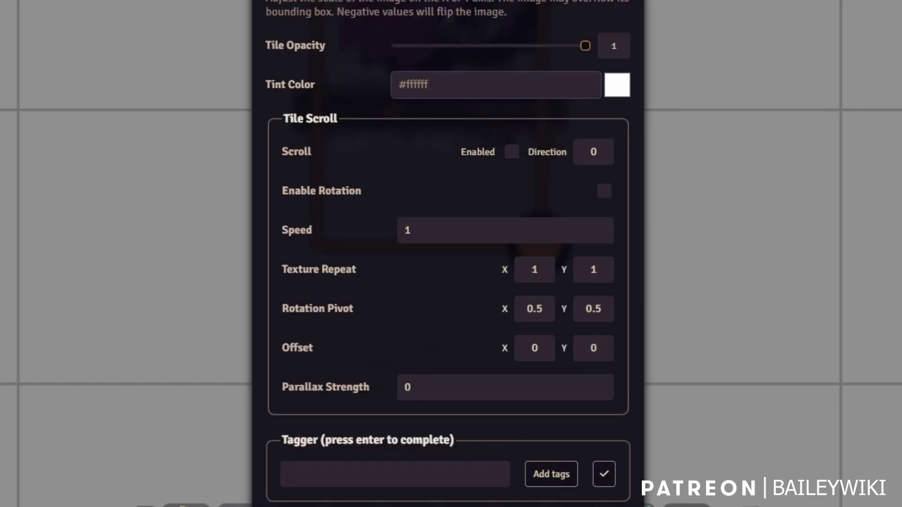
pyautogui.press('Return')
pyautogui.press('Escape')
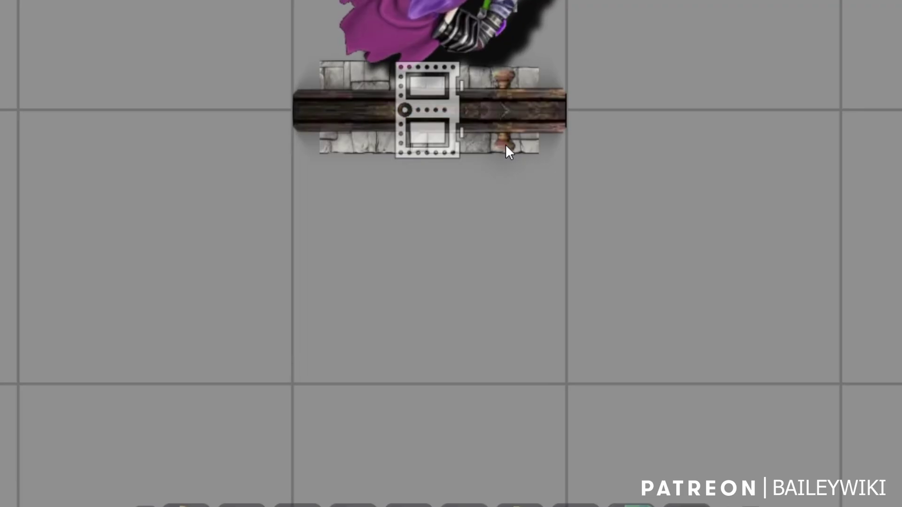
# Step: Move the stone floor tile about one grid square below the door and set its tint color to #8f8f8f
pyautogui.click(454, 139)
pyautogui.moveTo(453, 140); pyautogui.dragTo(519, 332)
pyautogui.moveTo(666, 153); pyautogui.dragTo(670, 144)
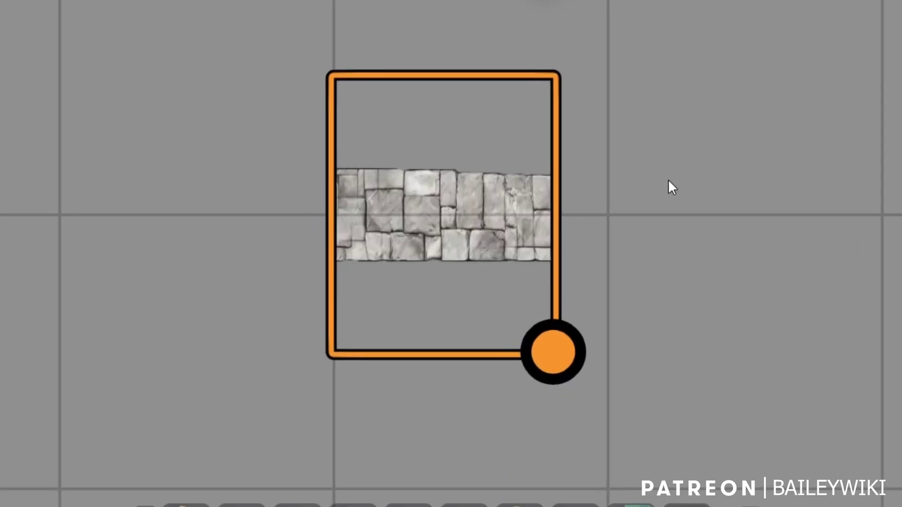
pyautogui.doubleClick(438, 225)
pyautogui.moveTo(480, 91); pyautogui.dragTo(359, 77)
pyautogui.write('#8f8f8f')
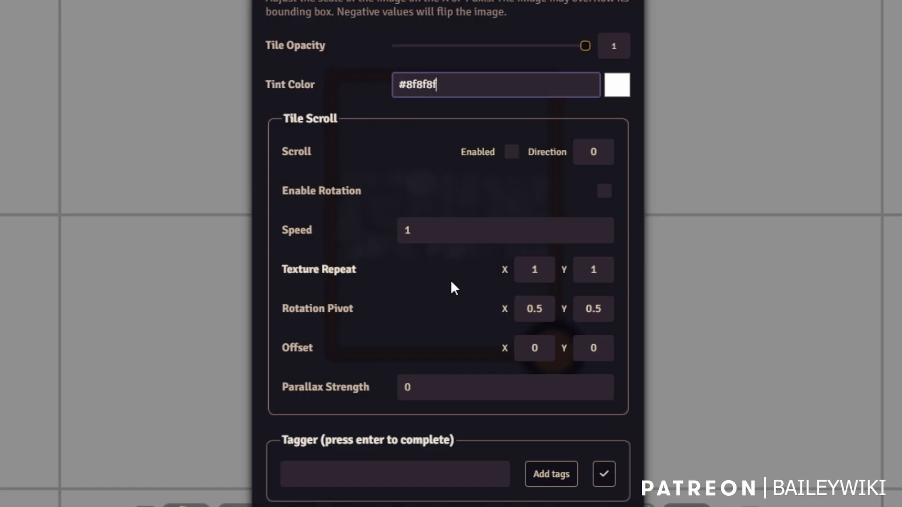
pyautogui.press('Return')
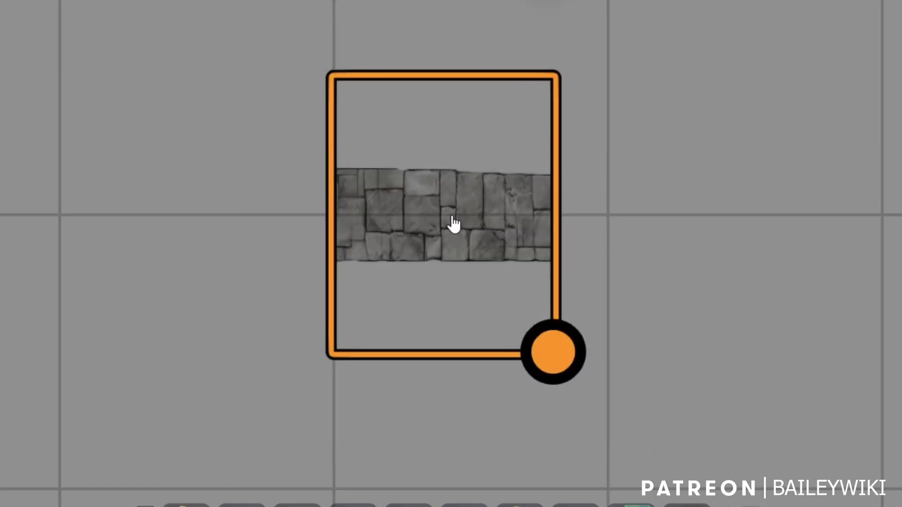
# Step: Set the stone floor tile's height to 120 pixels, update it, and reposition it centered below the door
pyautogui.moveTo(439, 208); pyautogui.dragTo(465, 156)
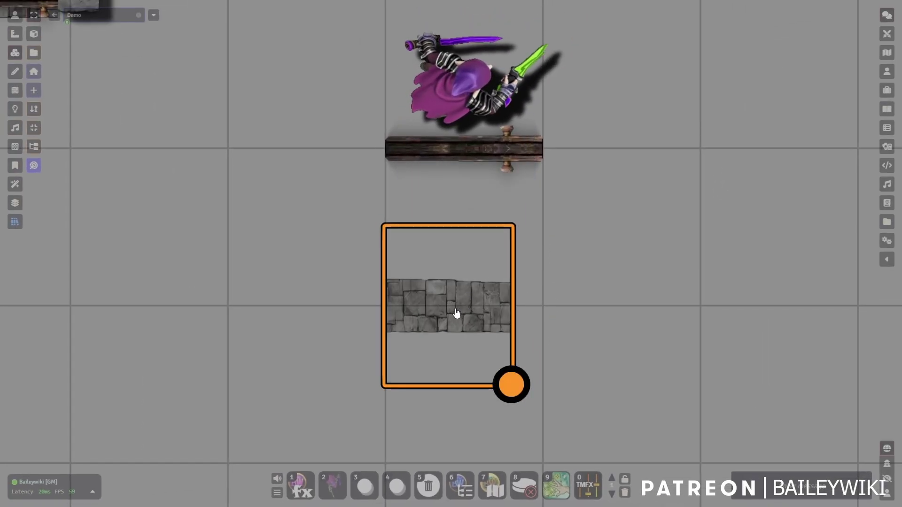
pyautogui.doubleClick(456, 313)
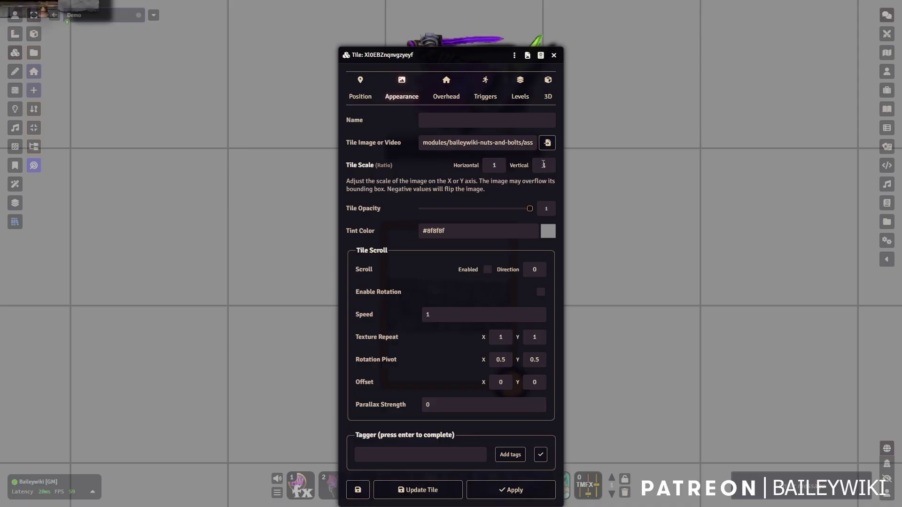
pyautogui.moveTo(510, 112); pyautogui.dragTo(326, 109)
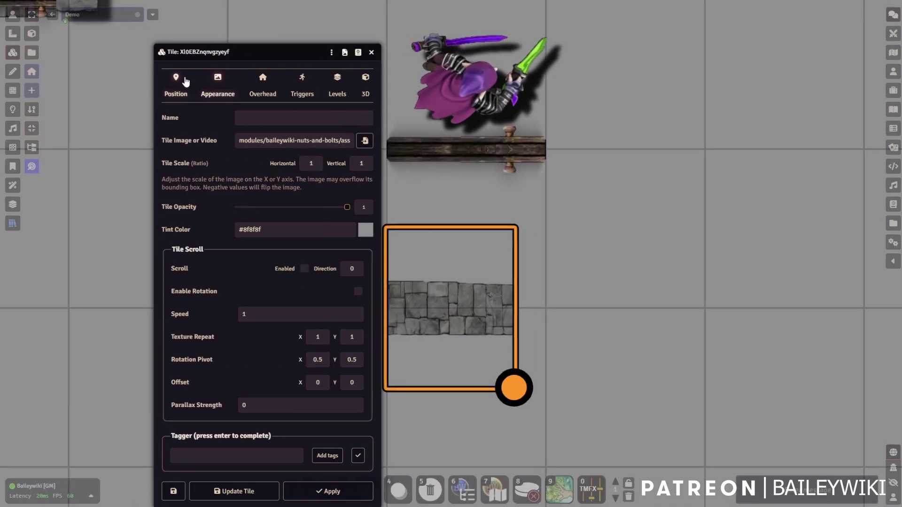
pyautogui.click(177, 82)
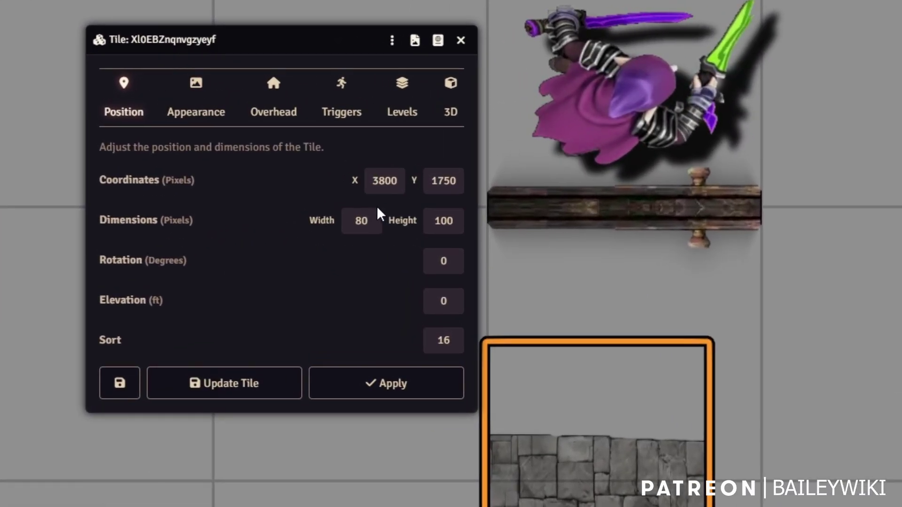
pyautogui.doubleClick(451, 221)
pyautogui.write('120')
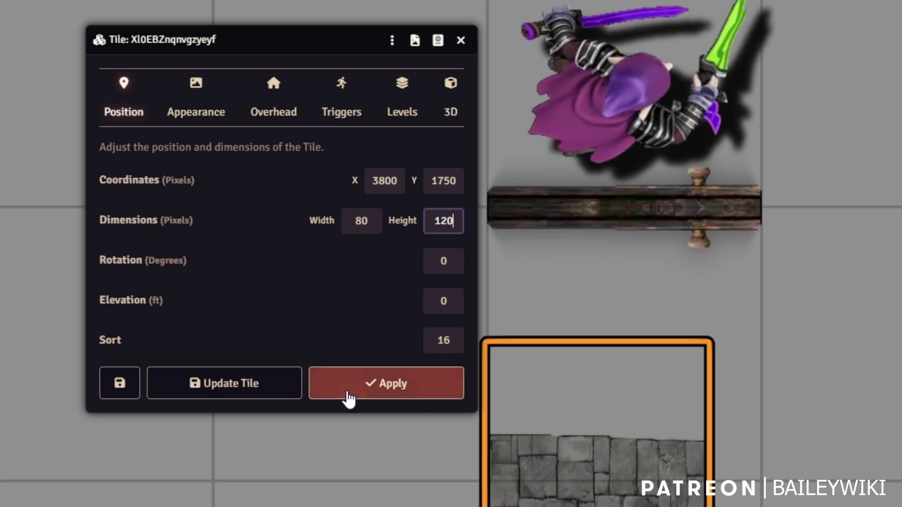
pyautogui.click(251, 392)
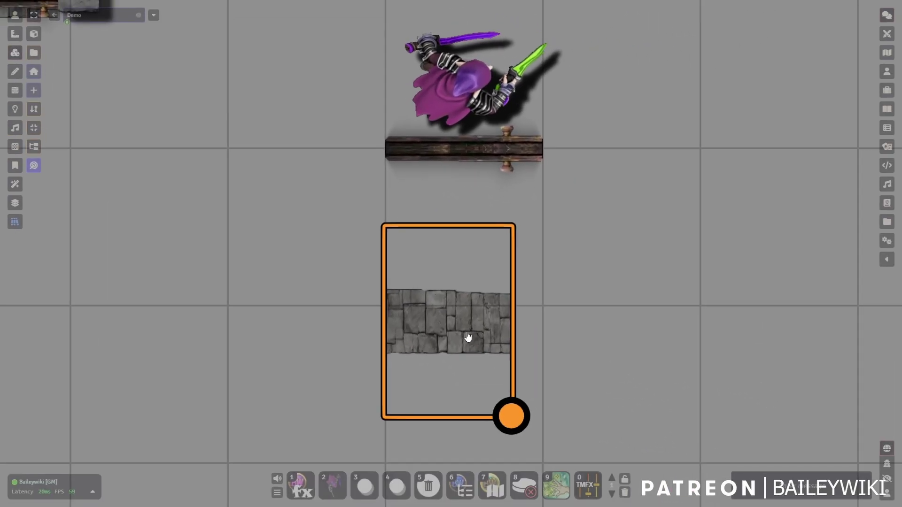
pyautogui.moveTo(468, 336); pyautogui.dragTo(475, 315)
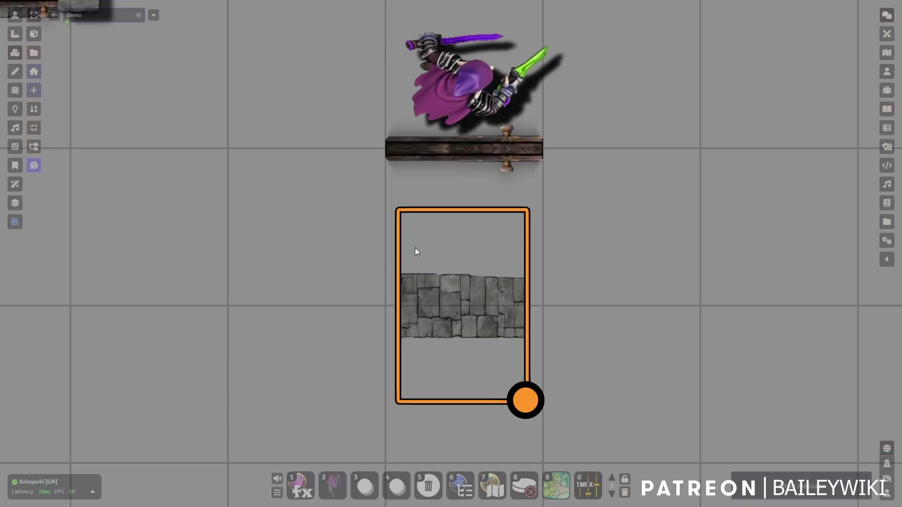
# Step: Check the stone floor tile's position and dimension settings without changing them
pyautogui.doubleClick(483, 298)
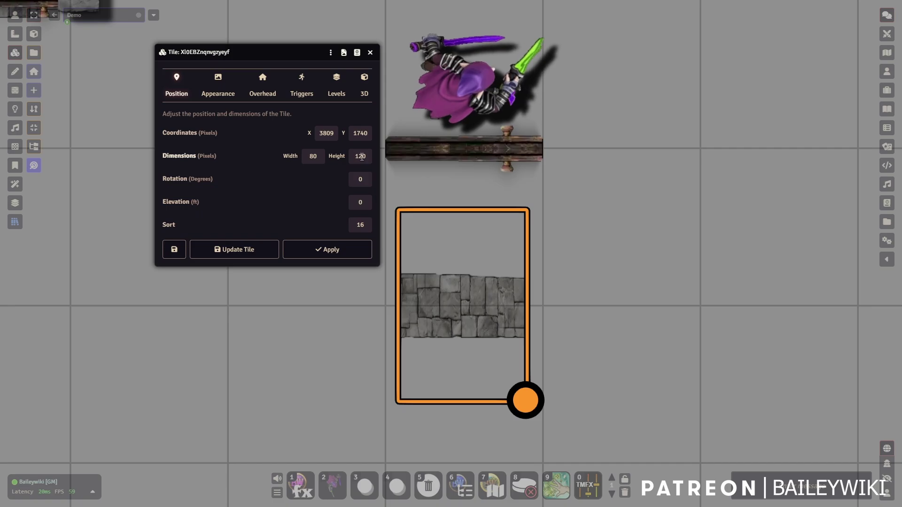
pyautogui.click(369, 55)
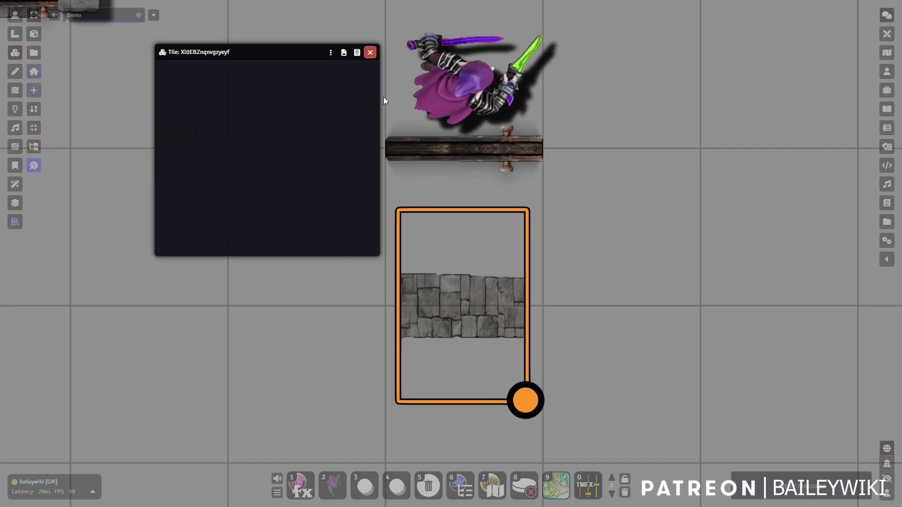
pyautogui.scroll(-3, 449, 173)
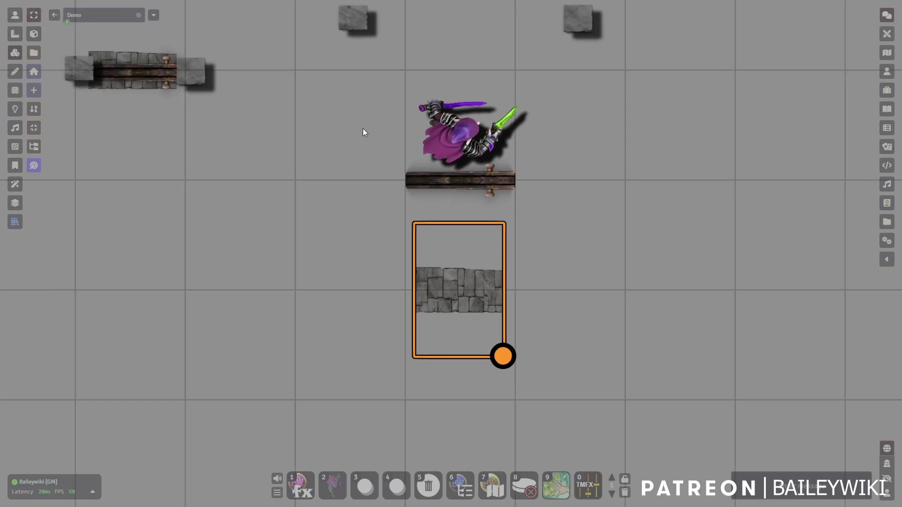
# Step: Review the left stone frame tile's appearance and position settings, including its elevation, and close them unchanged
pyautogui.scroll(5, 381, 260)
pyautogui.click(349, 93)
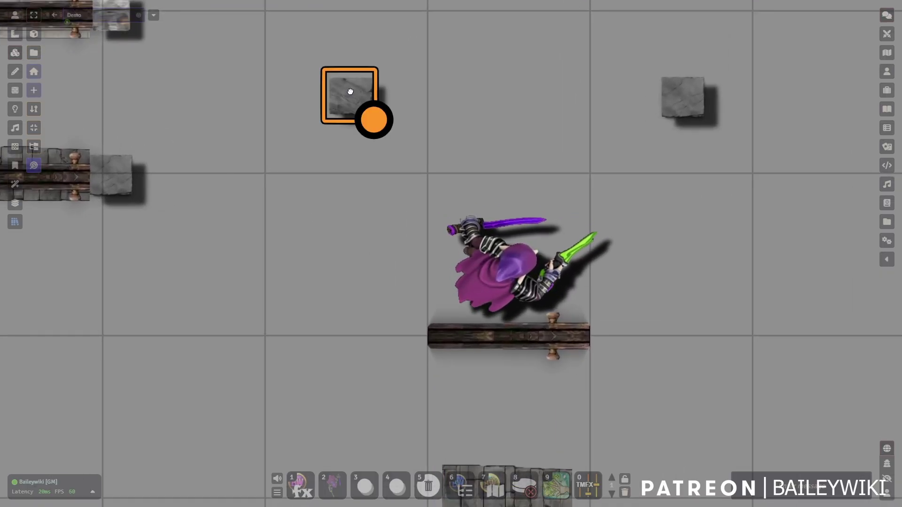
pyautogui.doubleClick(350, 94)
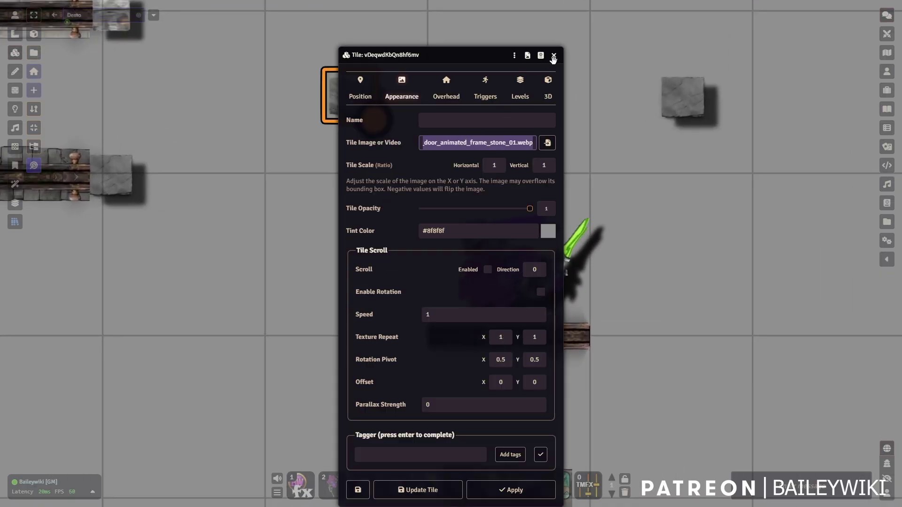
pyautogui.click(553, 55)
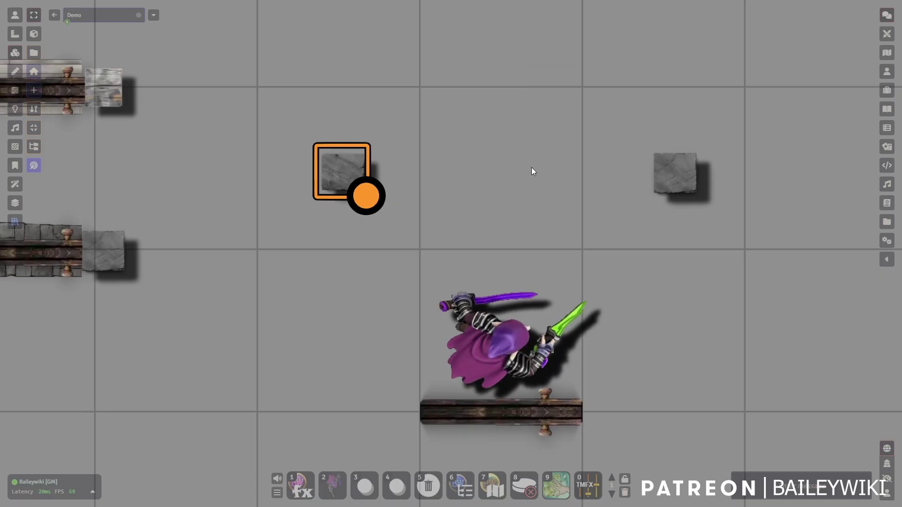
pyautogui.doubleClick(341, 169)
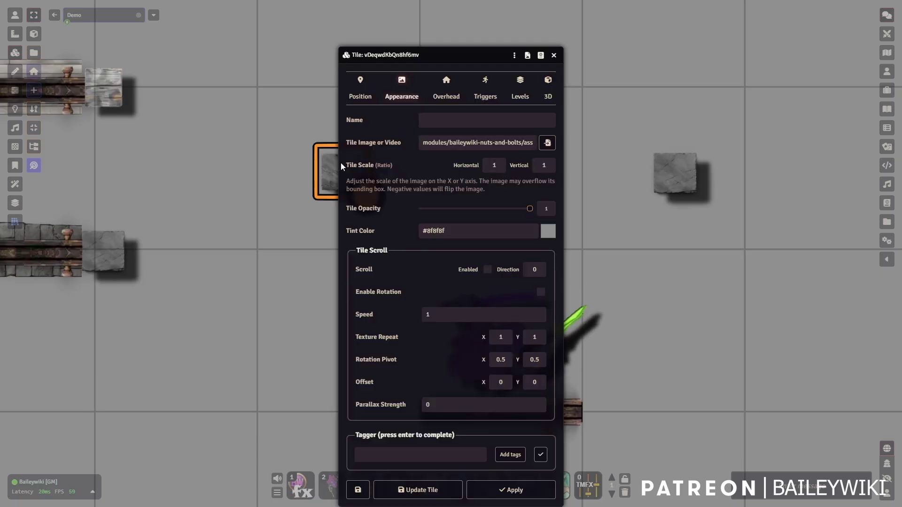
pyautogui.click(360, 94)
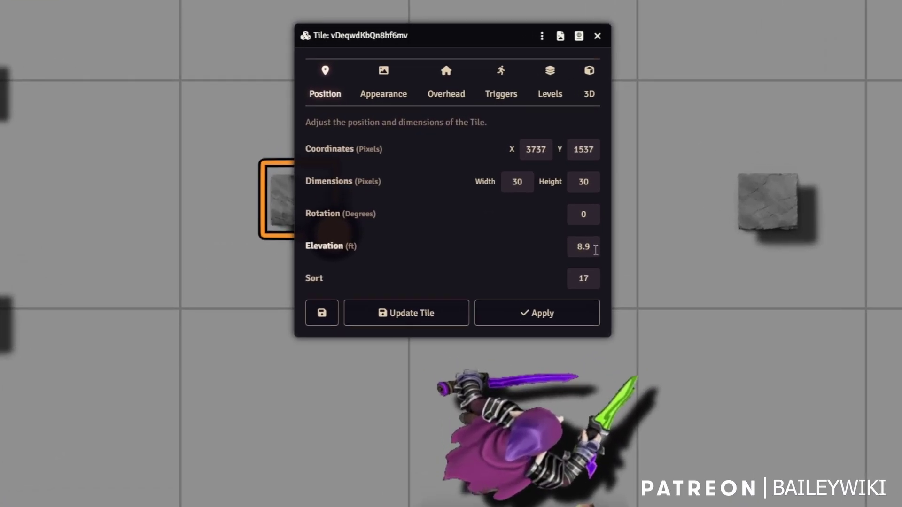
pyautogui.click(626, 282)
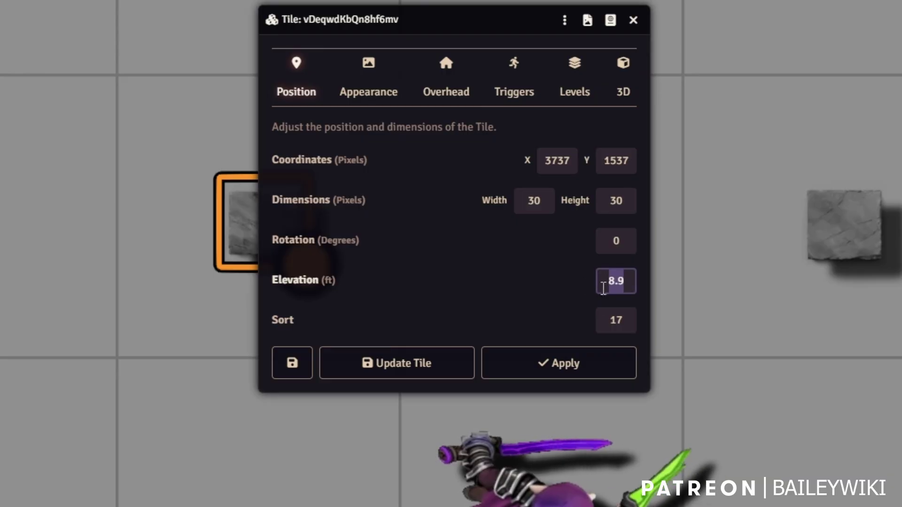
pyautogui.click(633, 20)
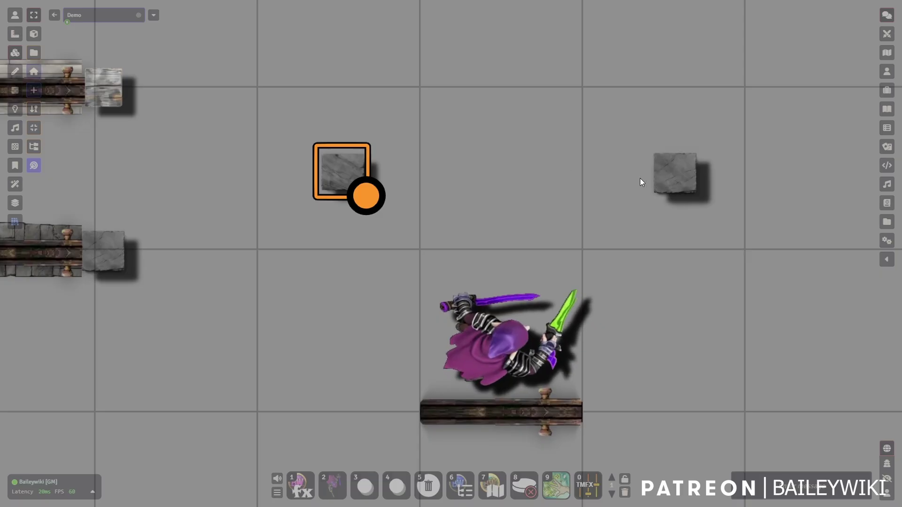
# Step: Move the two loose stone frame tiles onto the opposite ends of the wooden door
pyautogui.moveTo(679, 173); pyautogui.dragTo(596, 407)
pyautogui.moveTo(697, 327); pyautogui.dragTo(714, 217)
pyautogui.moveTo(368, 69); pyautogui.dragTo(444, 318)
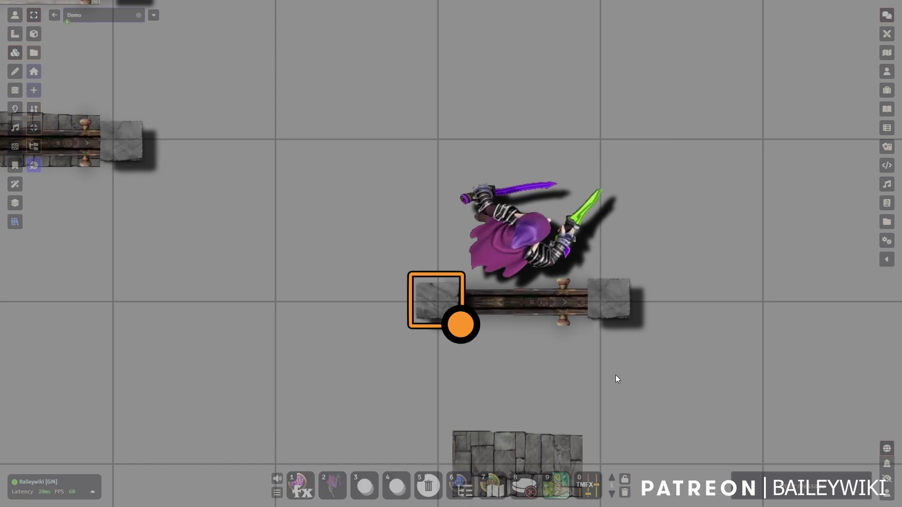
# Step: Shorten the door wall by pulling both endpoints inward so the door fits between the stone frame tiles
pyautogui.click(15, 91)
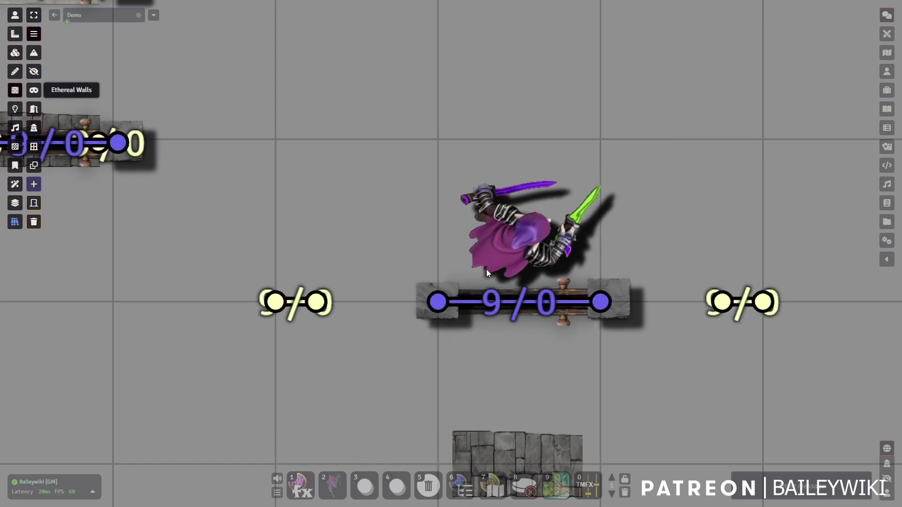
pyautogui.scroll(1, 477, 261)
pyautogui.moveTo(456, 303); pyautogui.dragTo(458, 303)
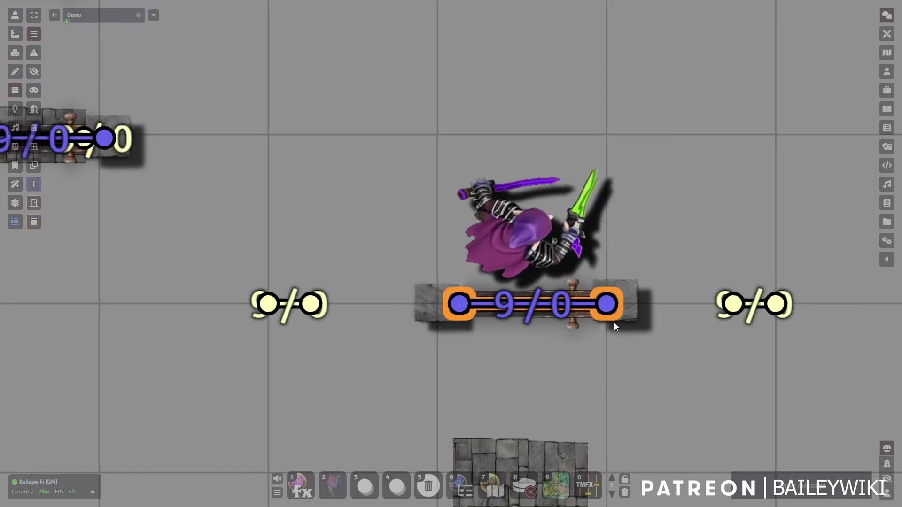
pyautogui.moveTo(607, 306); pyautogui.dragTo(585, 304)
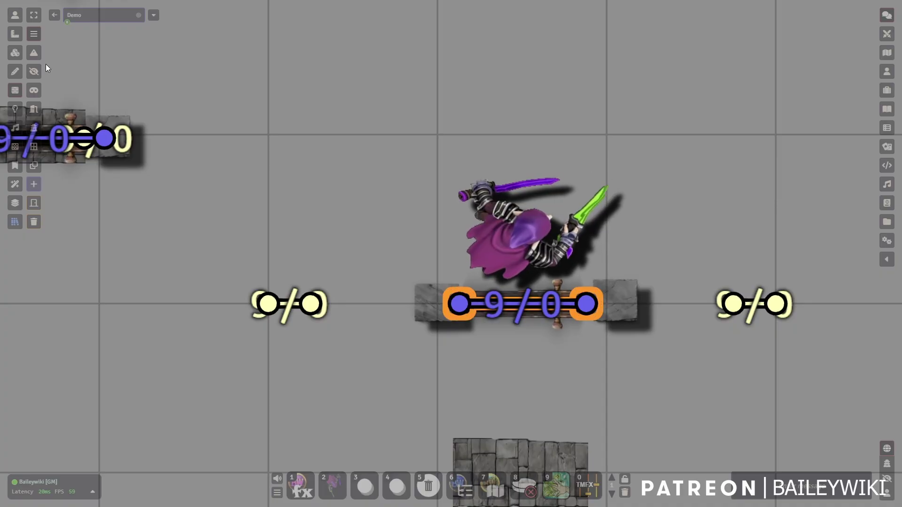
# Step: Move both stone frame tiles slightly inward so they overlap the ends of the shortened door
pyautogui.click(15, 15)
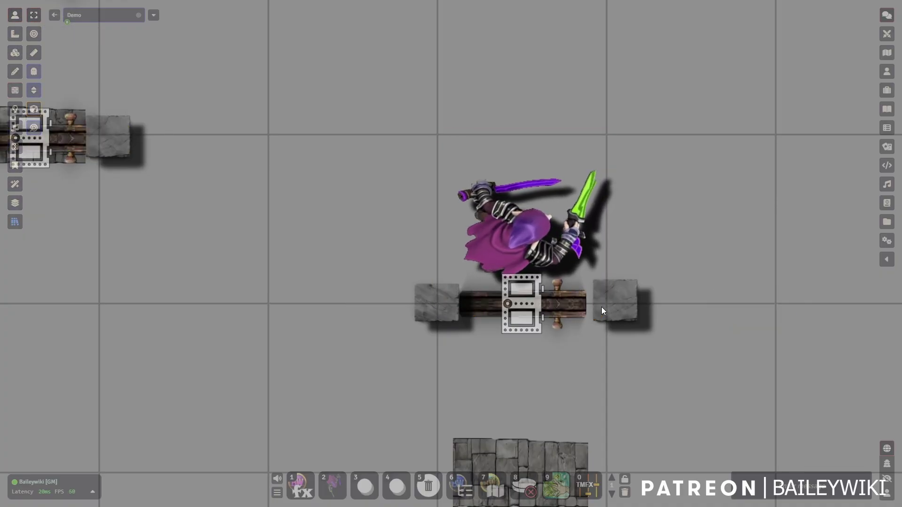
pyautogui.click(15, 53)
pyautogui.click(615, 301)
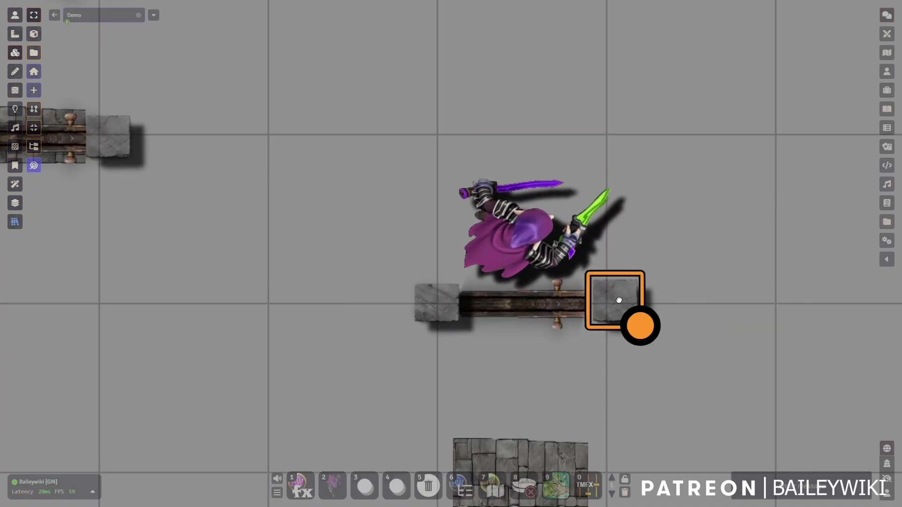
pyautogui.click(437, 299)
pyautogui.moveTo(437, 299); pyautogui.dragTo(446, 301)
pyautogui.click(614, 303)
pyautogui.moveTo(613, 297); pyautogui.dragTo(599, 301)
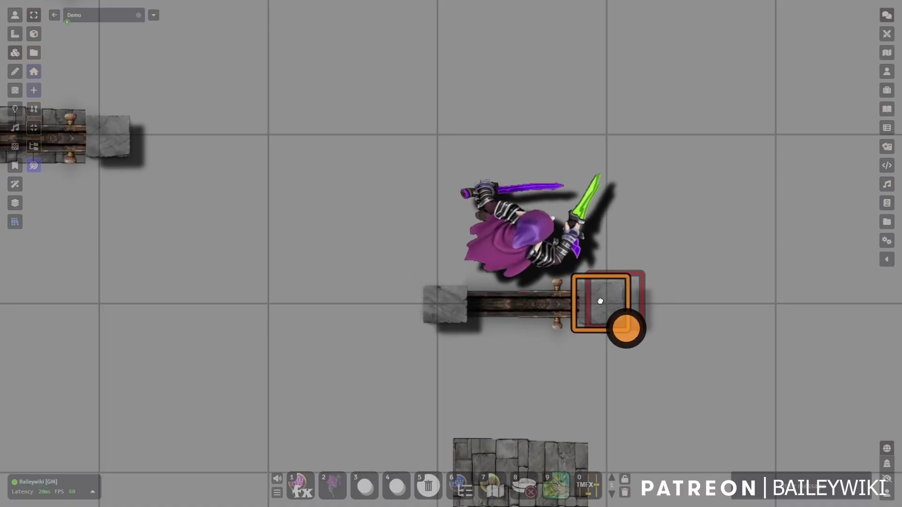
# Step: Test the door between the stone frame tiles by opening and closing it
pyautogui.click(15, 15)
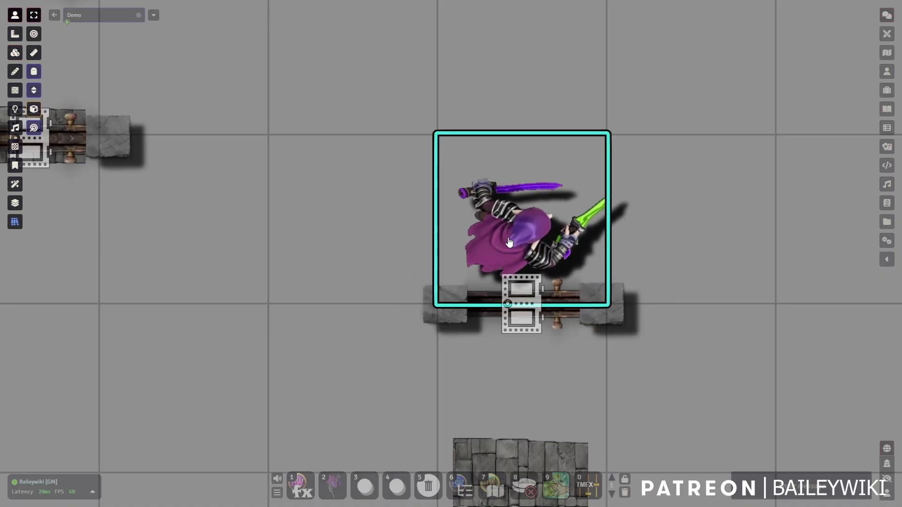
pyautogui.click(521, 304)
pyautogui.click(525, 312)
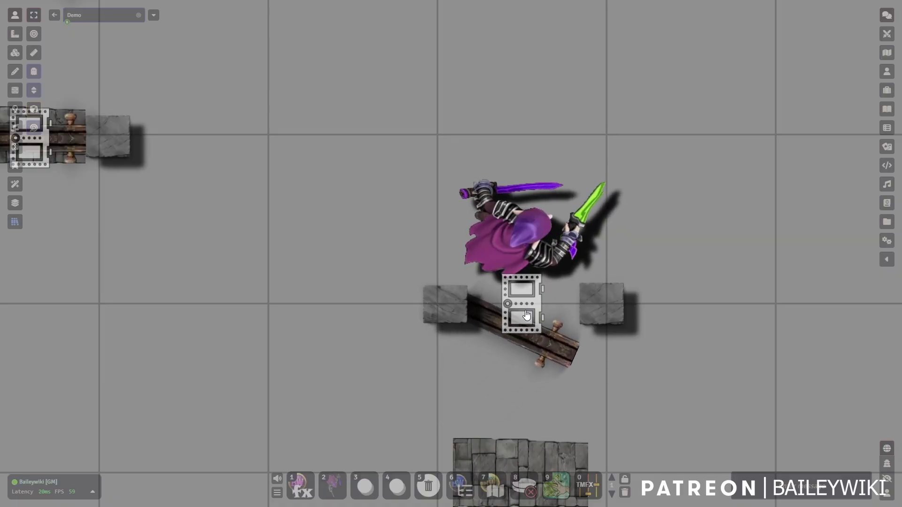
pyautogui.click(523, 310)
pyautogui.click(523, 308)
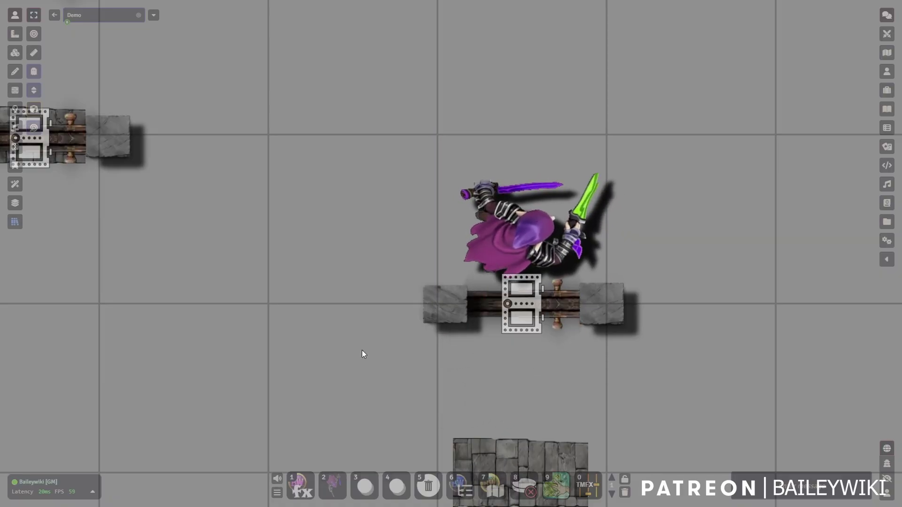
# Step: Move the stone threshold tile up so it sits centred beneath the door and between the frame tiles
pyautogui.click(15, 55)
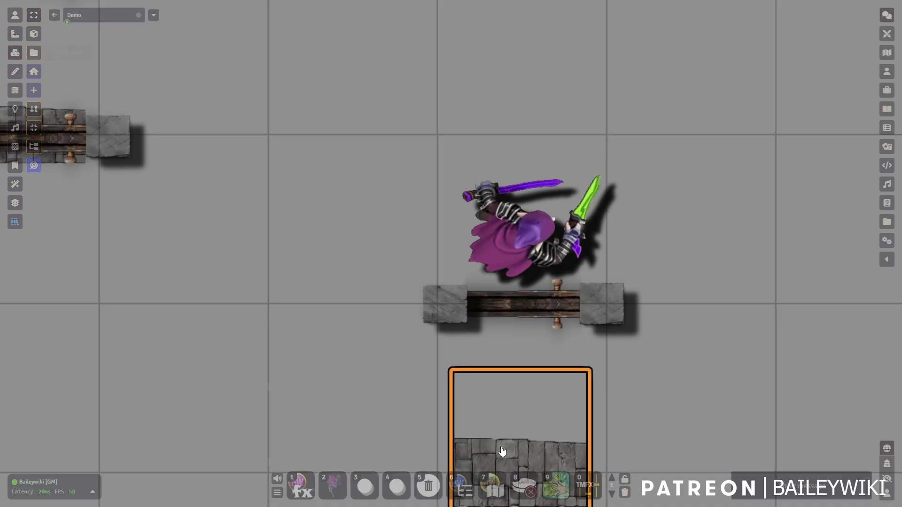
pyautogui.moveTo(471, 431); pyautogui.dragTo(508, 282)
pyautogui.click(19, 17)
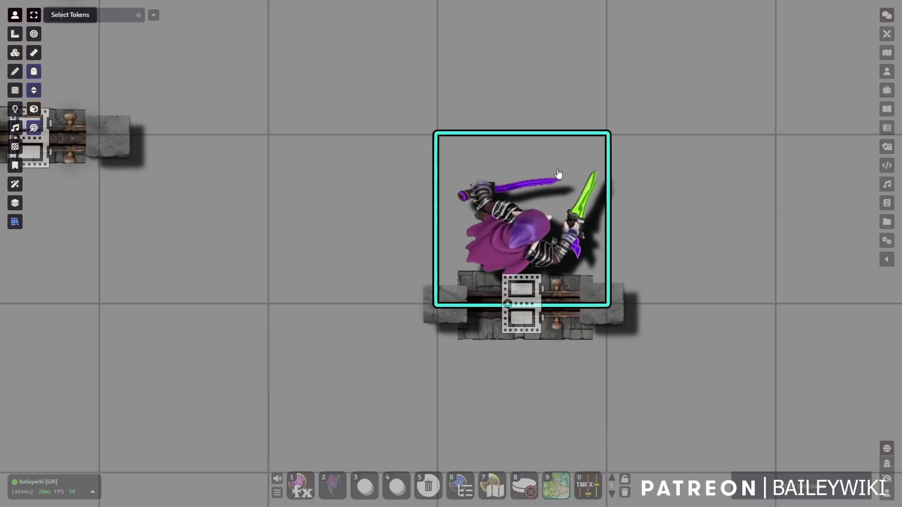
# Step: Review the myShadow filter settings on the left stone frame tile and close the filter editor unchanged
pyautogui.click(14, 54)
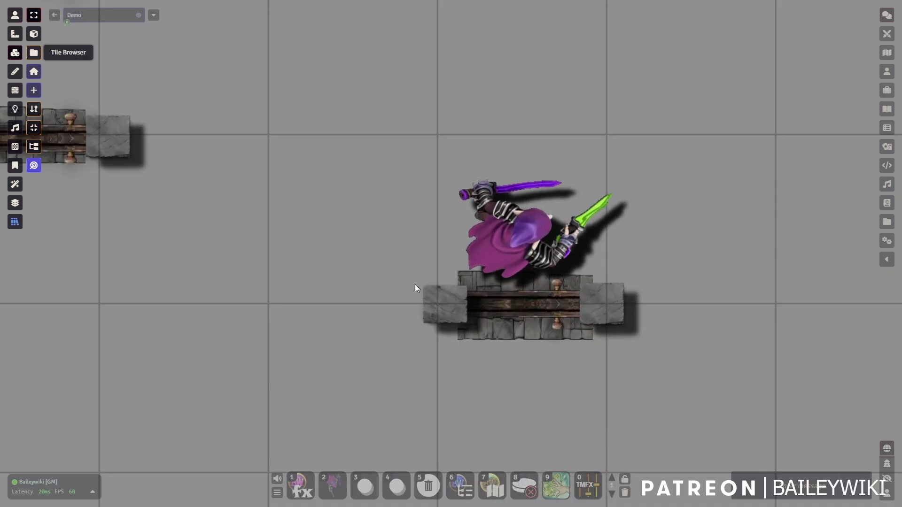
pyautogui.click(445, 312)
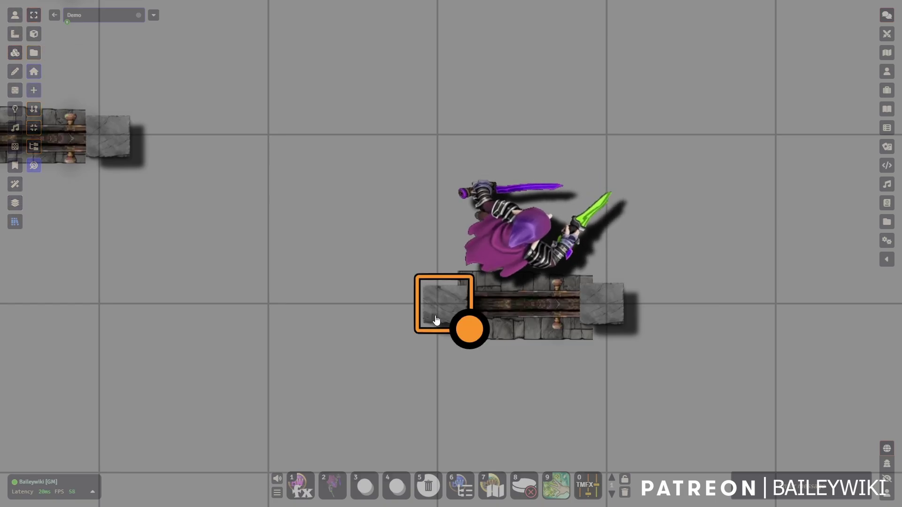
pyautogui.click(590, 488)
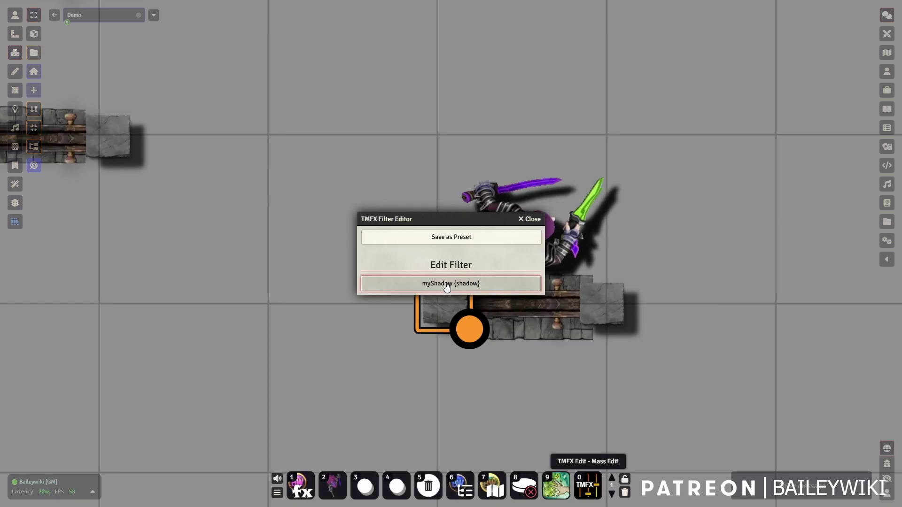
pyautogui.click(446, 285)
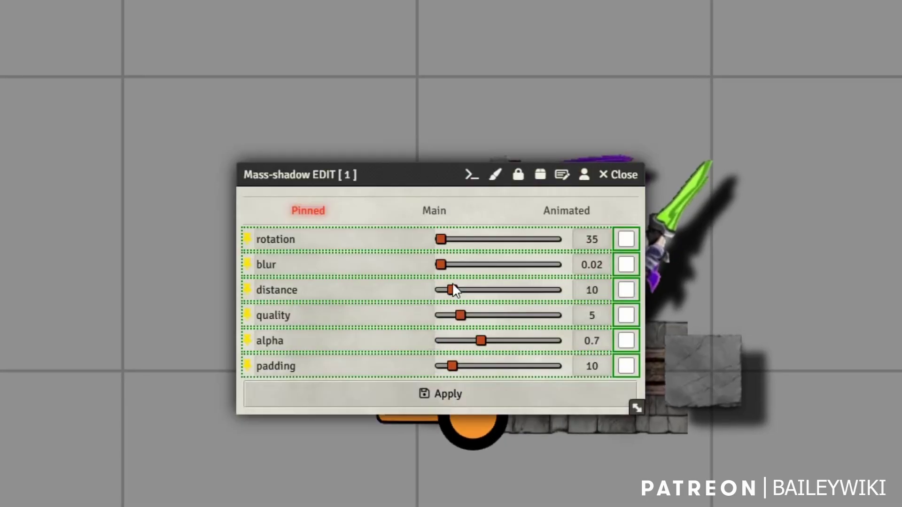
pyautogui.moveTo(403, 177); pyautogui.dragTo(26, 147)
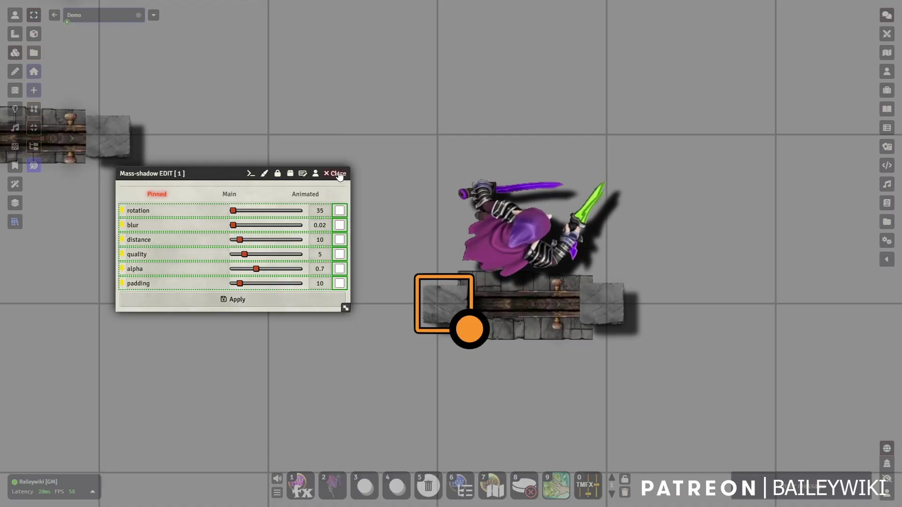
pyautogui.click(337, 173)
pyautogui.click(14, 16)
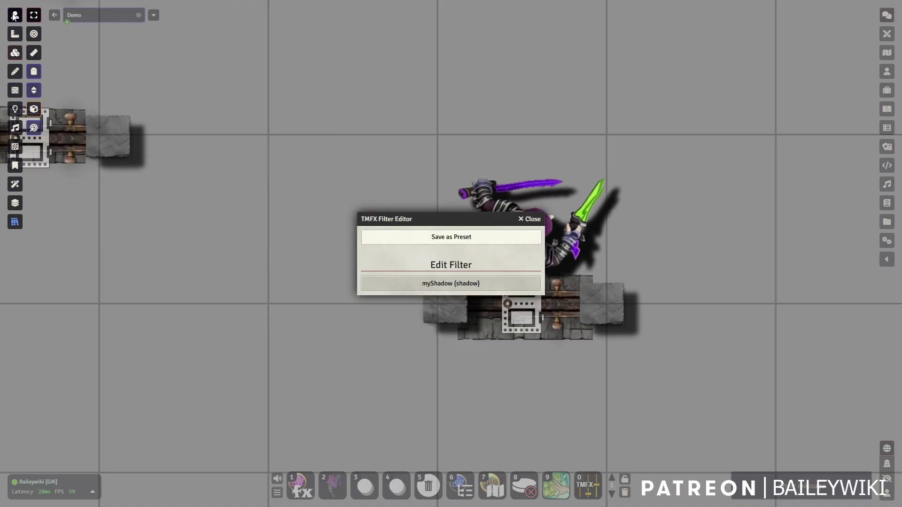
pyautogui.click(531, 219)
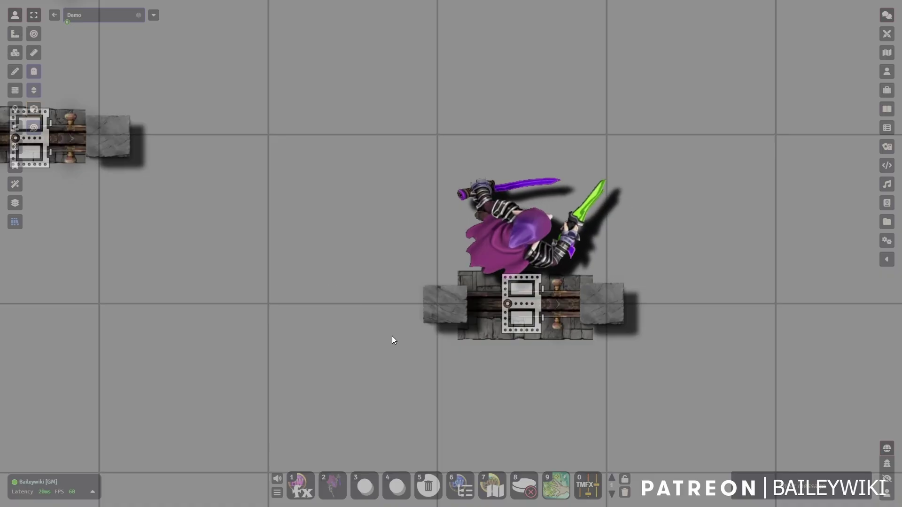
# Step: Inspect the left stone frame tile's position and appearance settings, including its tint color, and close them unchanged
pyautogui.click(14, 53)
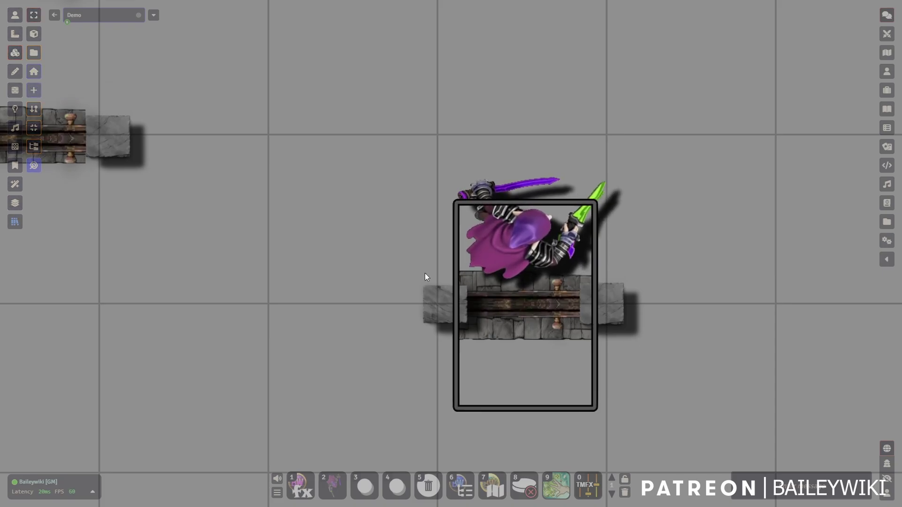
pyautogui.doubleClick(436, 307)
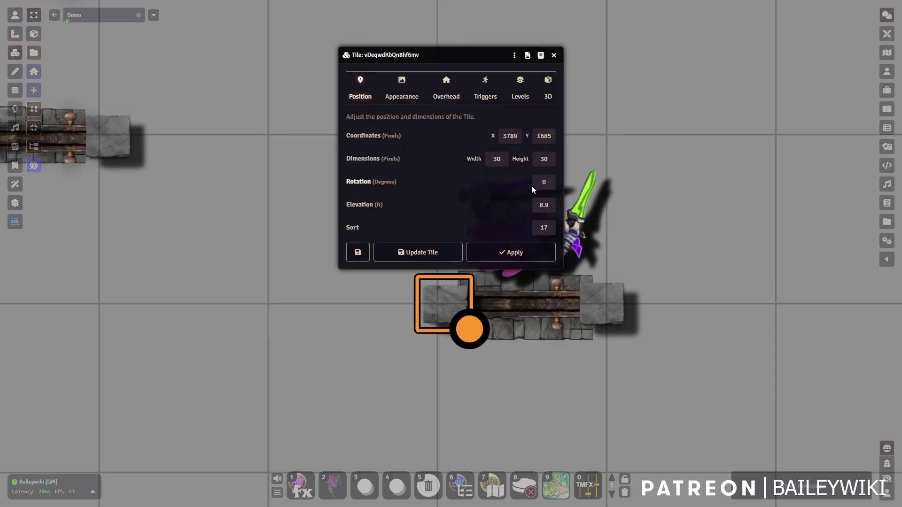
pyautogui.click(402, 95)
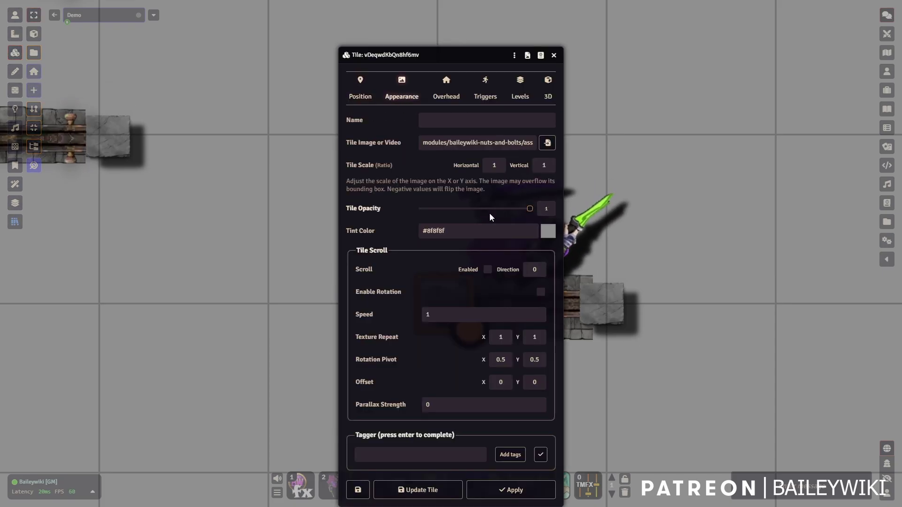
pyautogui.click(553, 55)
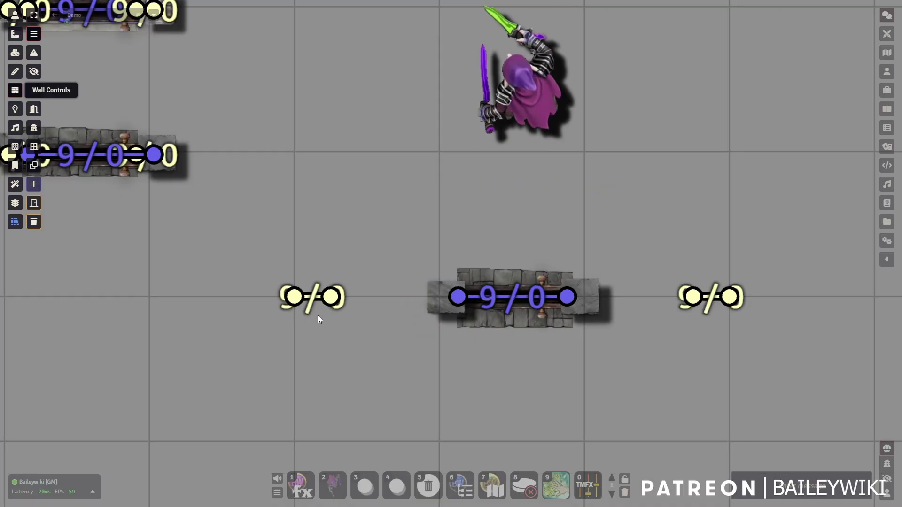
# Step: Move the endpoints of both loose short walls onto the stone frame tiles so each wall adjoins one end of the door
pyautogui.scroll(3, 318, 315)
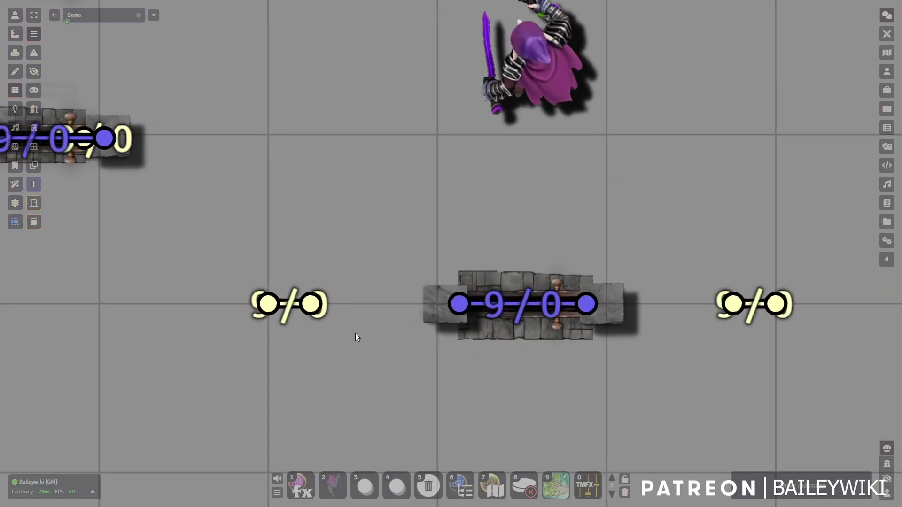
pyautogui.moveTo(311, 306); pyautogui.dragTo(454, 304)
pyautogui.moveTo(265, 305); pyautogui.dragTo(437, 304)
pyautogui.moveTo(729, 303); pyautogui.dragTo(588, 304)
pyautogui.moveTo(776, 306); pyautogui.dragTo(607, 304)
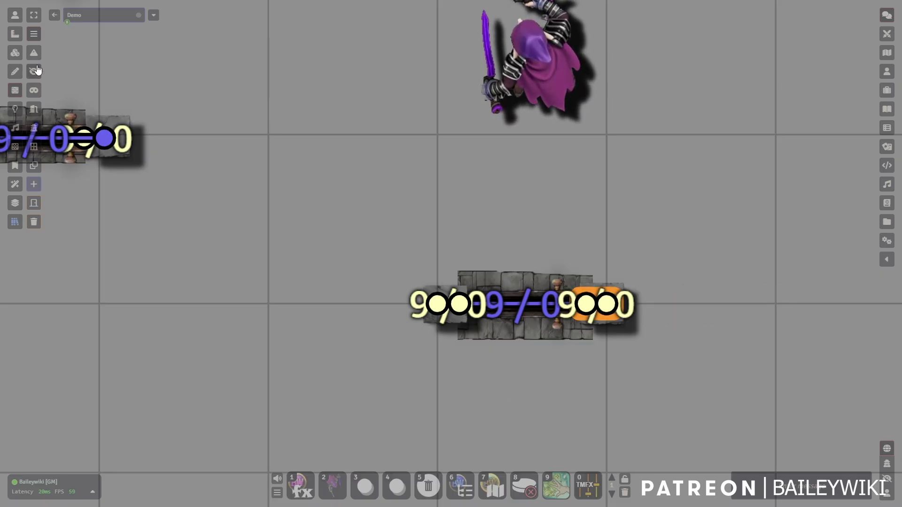
pyautogui.click(15, 16)
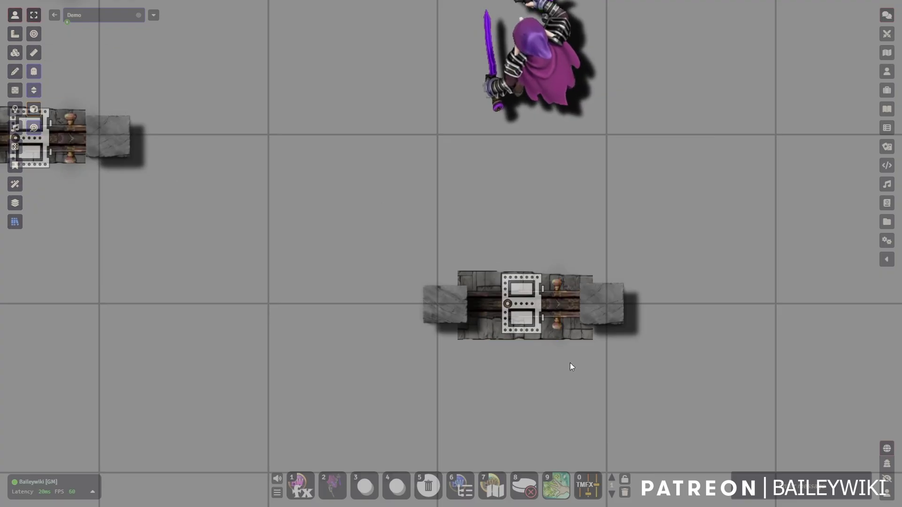
# Step: Stretch the left short wall outward past its stone frame tile and return its outer endpoint onto the tile
pyautogui.click(15, 90)
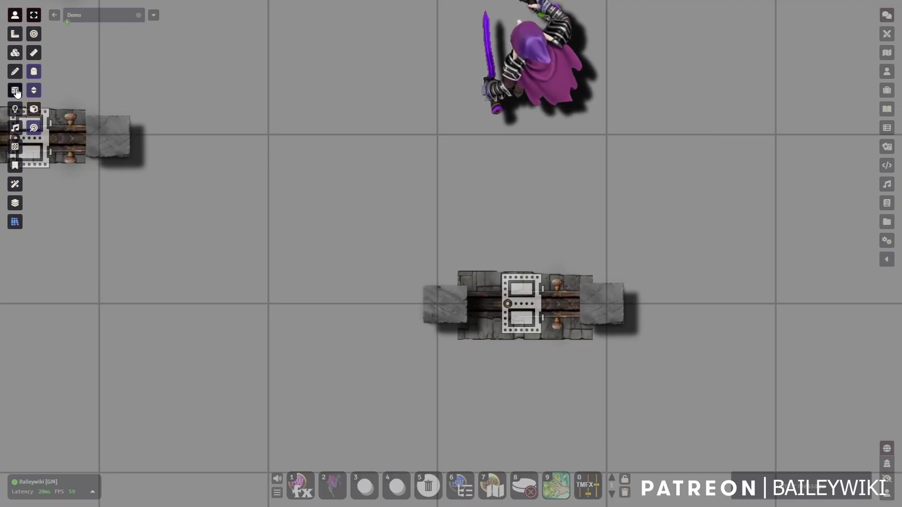
pyautogui.moveTo(437, 309)
pyautogui.mouseDown()
pyautogui.moveTo(393, 237)
pyautogui.moveTo(392, 299)
pyautogui.moveTo(372, 300)
pyautogui.moveTo(410, 277)
pyautogui.moveTo(394, 303)
pyautogui.mouseUp()
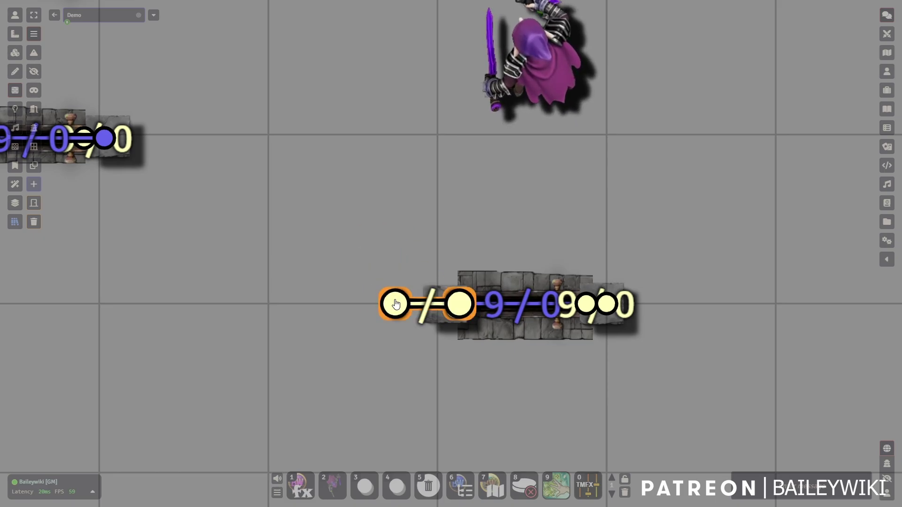
pyautogui.hotkey('ctrl', 'z')
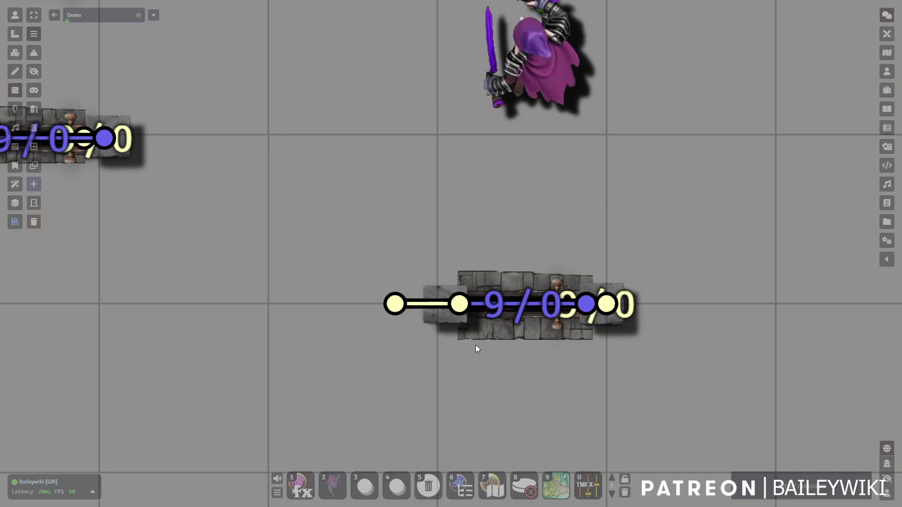
pyautogui.moveTo(395, 307); pyautogui.dragTo(438, 308)
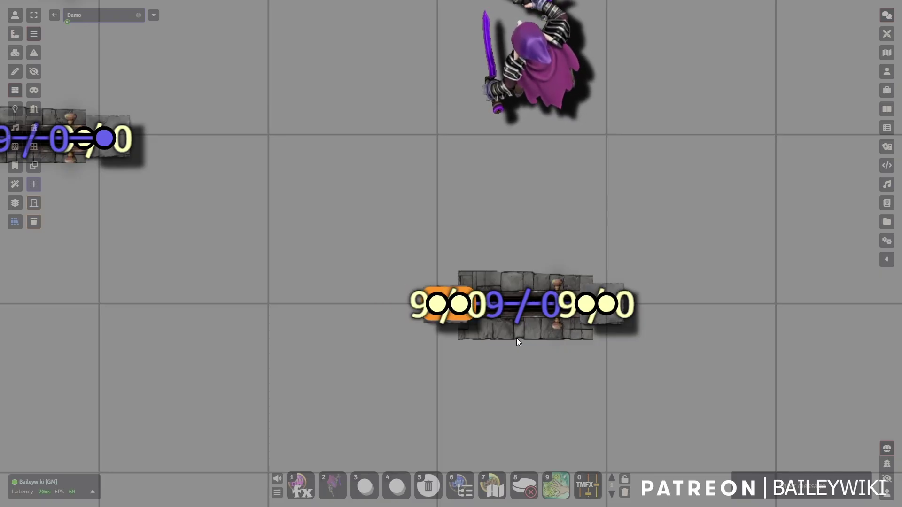
# Step: Select the door wall and open the Preset Browser beside it, clear of the door
pyautogui.click(15, 53)
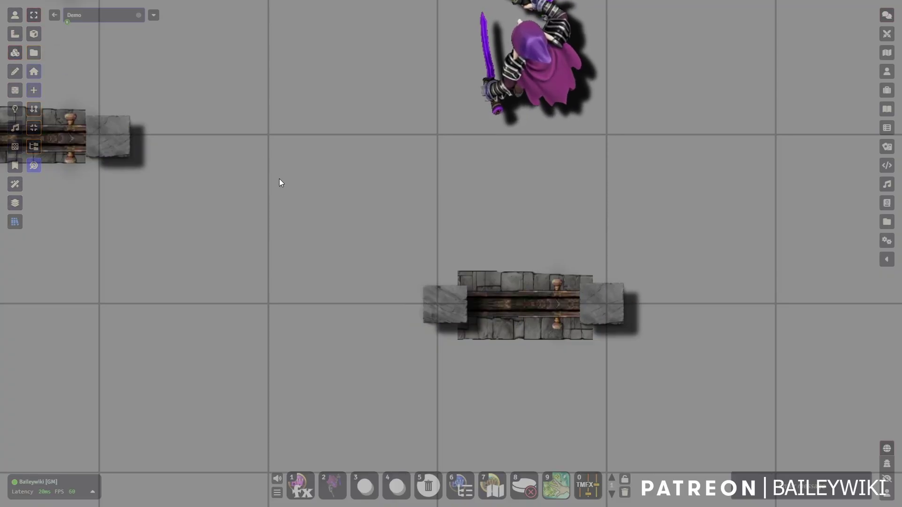
pyautogui.click(15, 91)
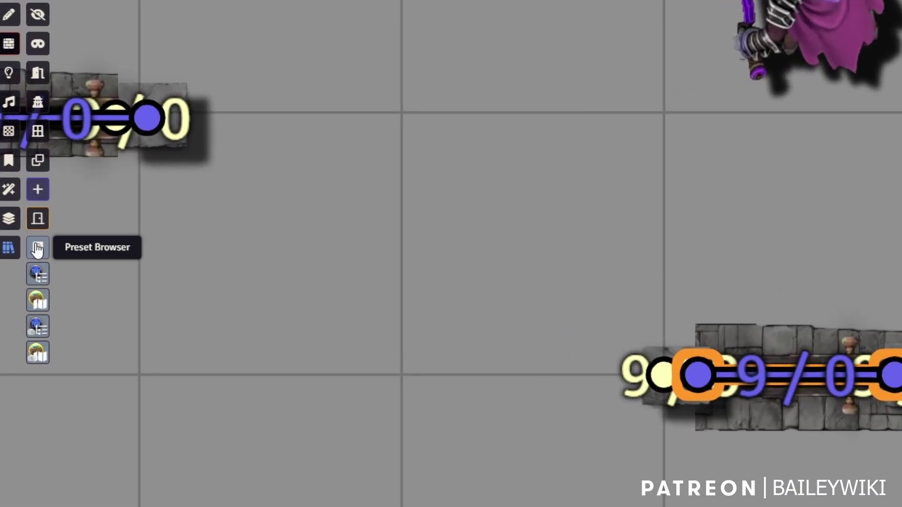
pyautogui.click(39, 259)
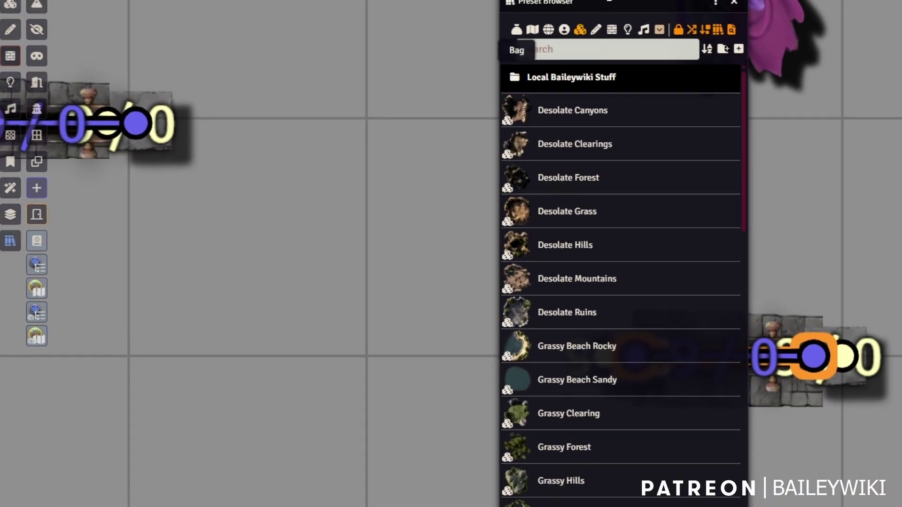
pyautogui.moveTo(615, 3); pyautogui.dragTo(228, 52)
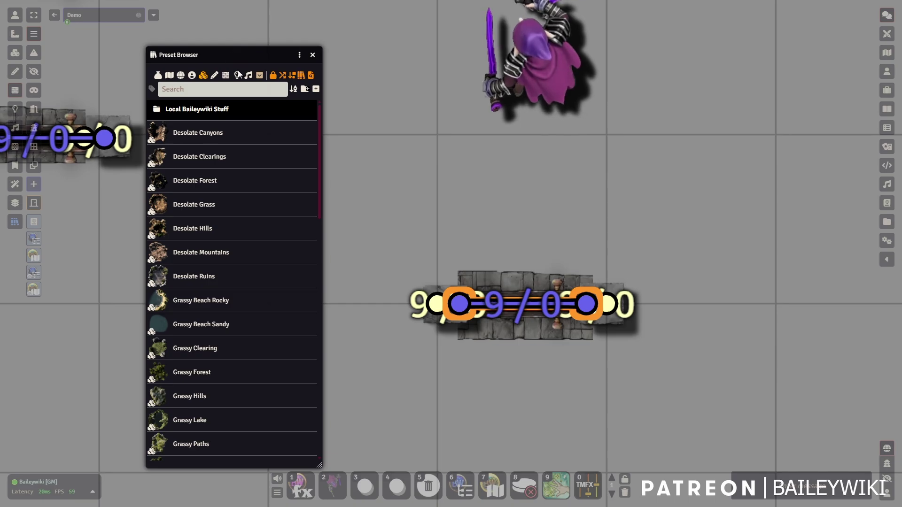
# Step: Choose Mass Edit: Presets (MAIN) as the preset compendium and show only wall presets in the browser
pyautogui.click(300, 55)
pyautogui.click(297, 73)
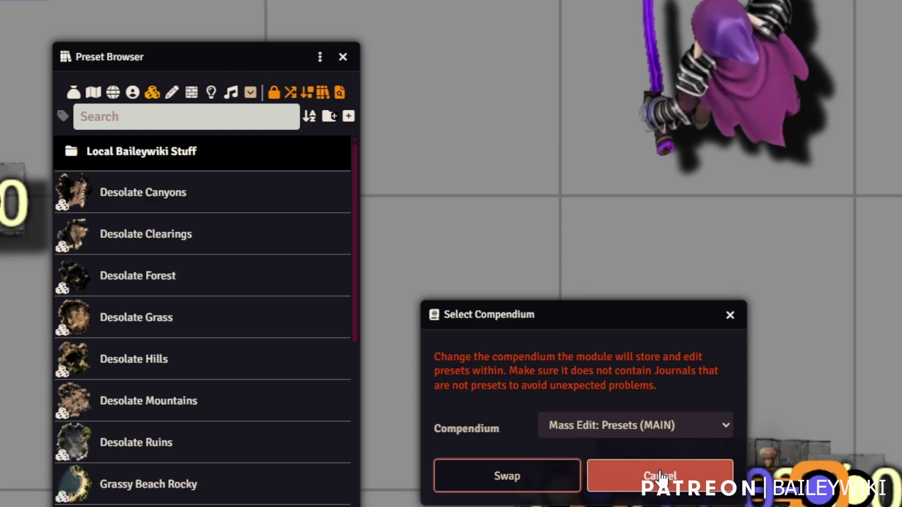
pyautogui.click(638, 425)
pyautogui.click(639, 425)
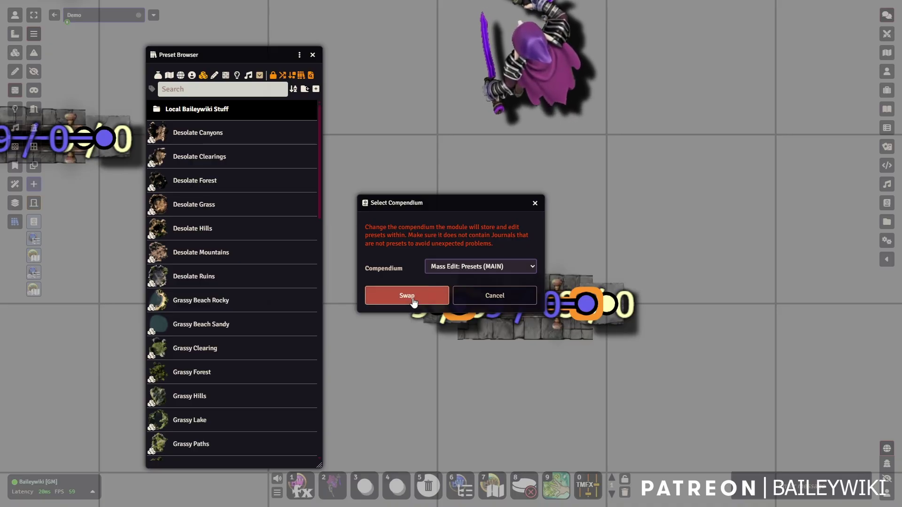
pyautogui.click(407, 296)
pyautogui.scroll(-3, 239, 196)
pyautogui.scroll(3, 250, 225)
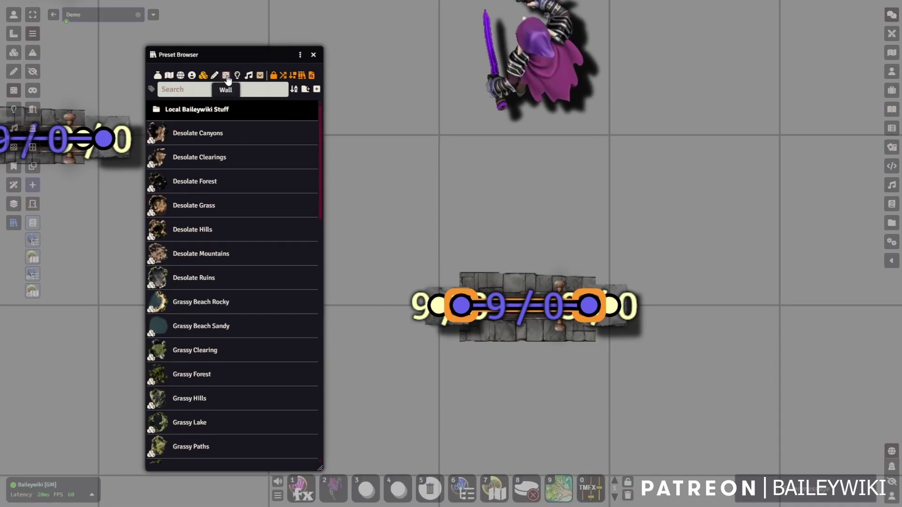
pyautogui.click(228, 78)
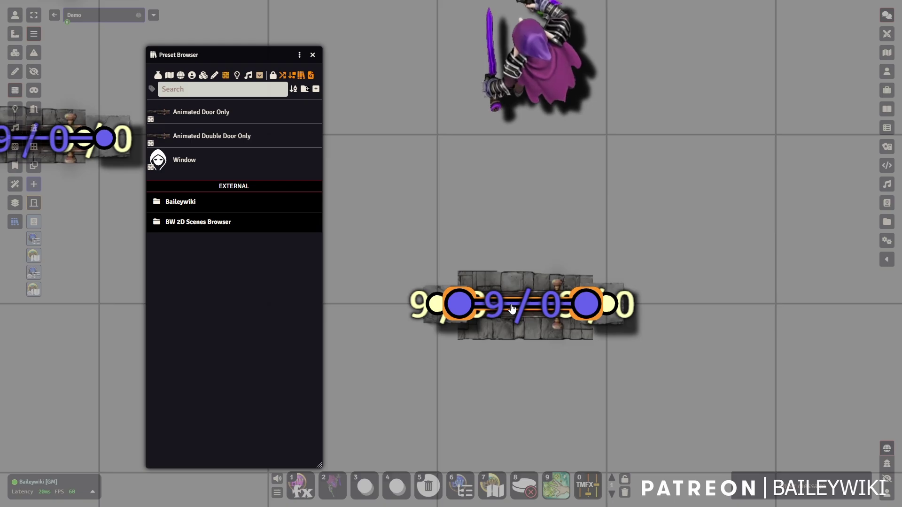
# Step: Start a Smart Link from the door wall and attach the surrounding short walls and stone tiles with a multi-layer selection
pyautogui.hotkey('alt', 'l')
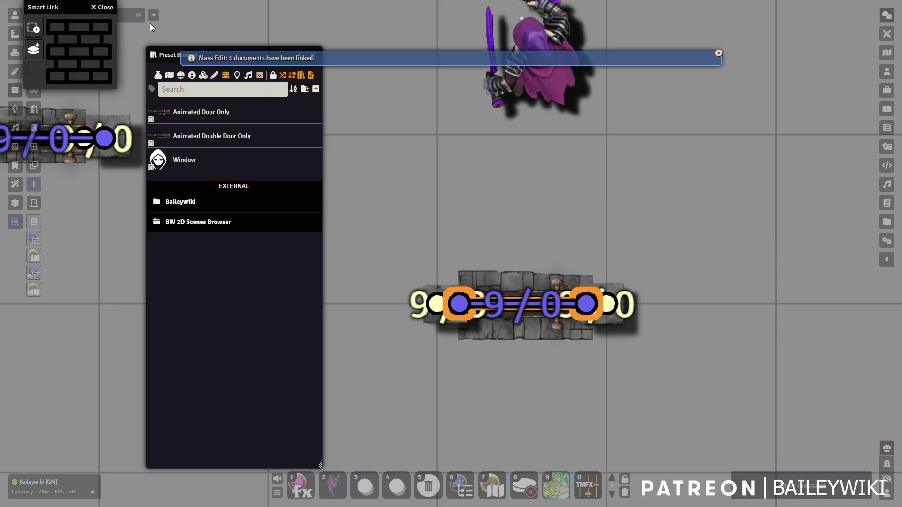
pyautogui.moveTo(66, 12); pyautogui.dragTo(451, 150)
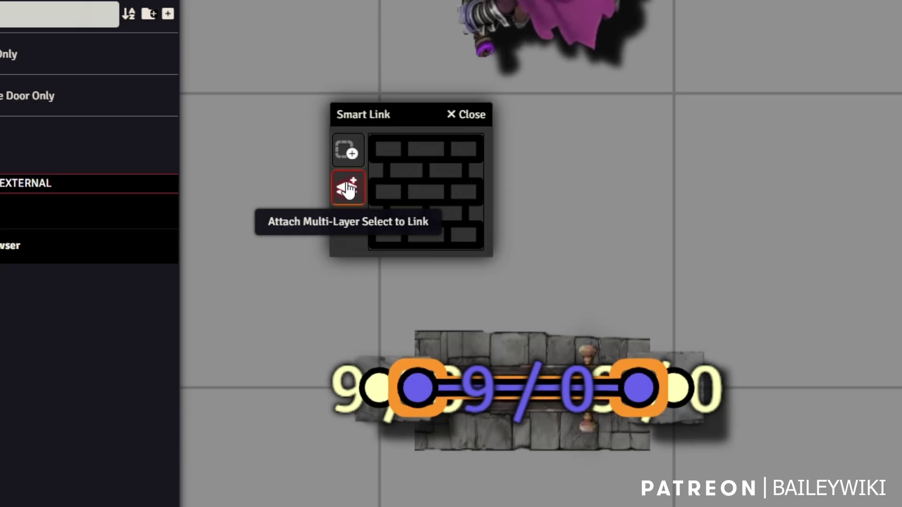
pyautogui.moveTo(270, 278)
pyautogui.mouseDown()
pyautogui.moveTo(342, 352)
pyautogui.moveTo(395, 366)
pyautogui.mouseUp()
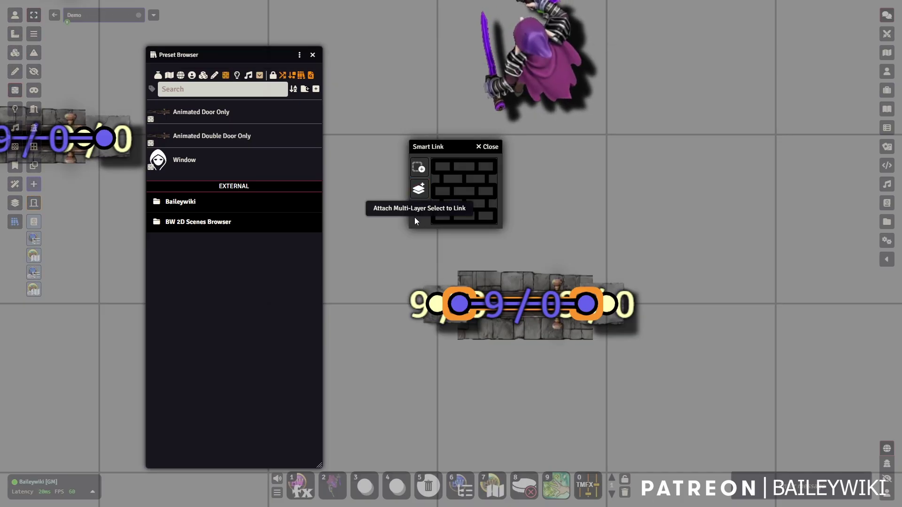
pyautogui.moveTo(371, 239); pyautogui.dragTo(675, 377)
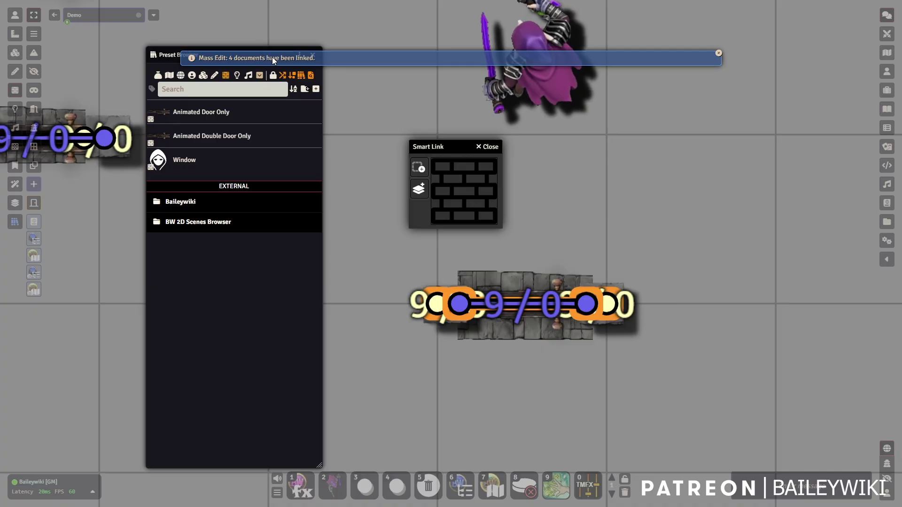
# Step: Close Smart Link, test the links by moving the stone threshold tile, and undo the move
pyautogui.click(489, 147)
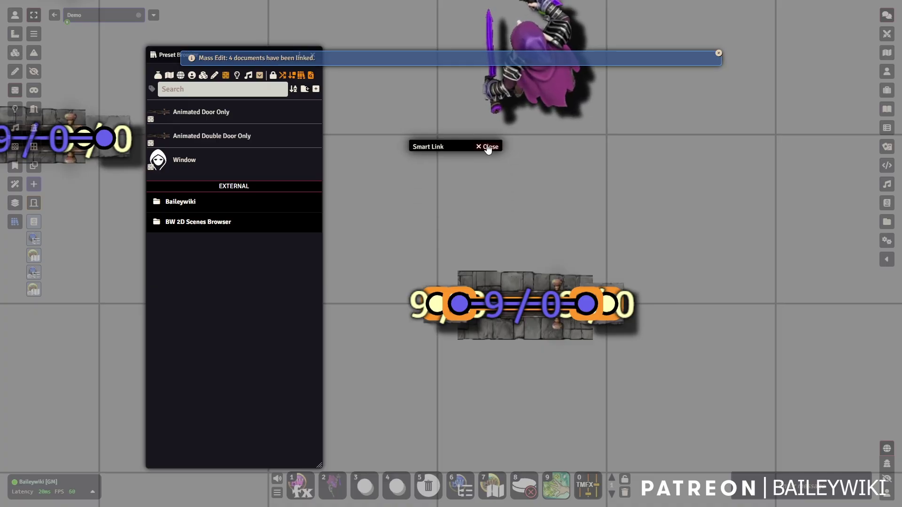
pyautogui.click(15, 14)
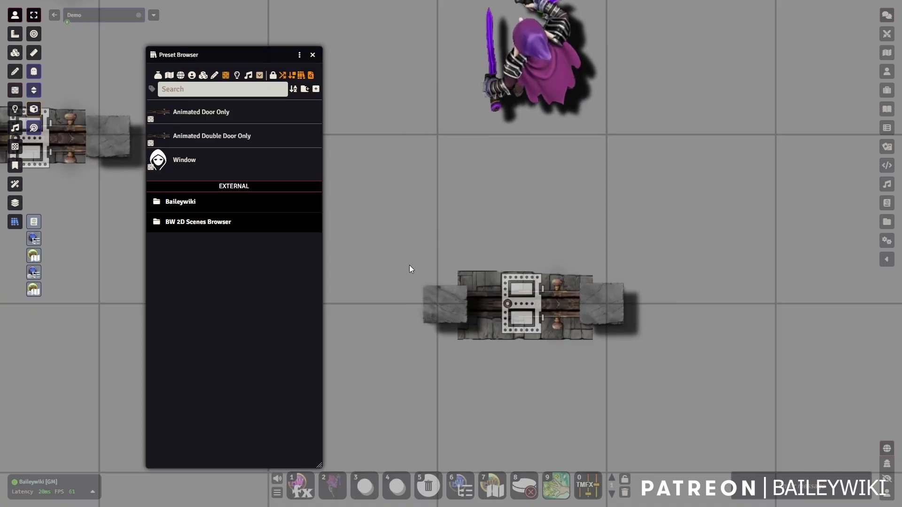
pyautogui.click(15, 52)
pyautogui.moveTo(520, 332)
pyautogui.mouseDown()
pyautogui.moveTo(669, 262)
pyautogui.moveTo(527, 306)
pyautogui.moveTo(515, 324)
pyautogui.moveTo(528, 327)
pyautogui.mouseUp()
pyautogui.hotkey('ctrl', 'z')
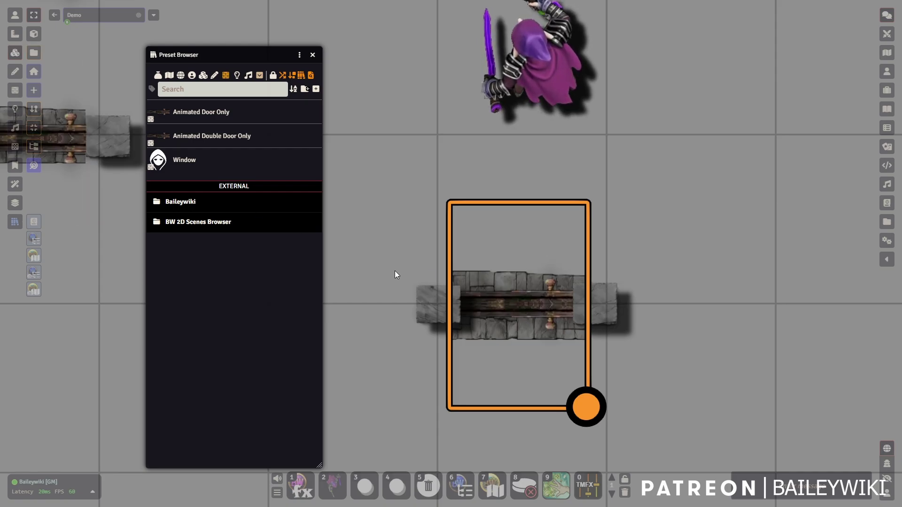
# Step: Open the Mass Edit Linker for the selected door wall, move it over the Preset Browser and enlarge its link diagram
pyautogui.click(15, 90)
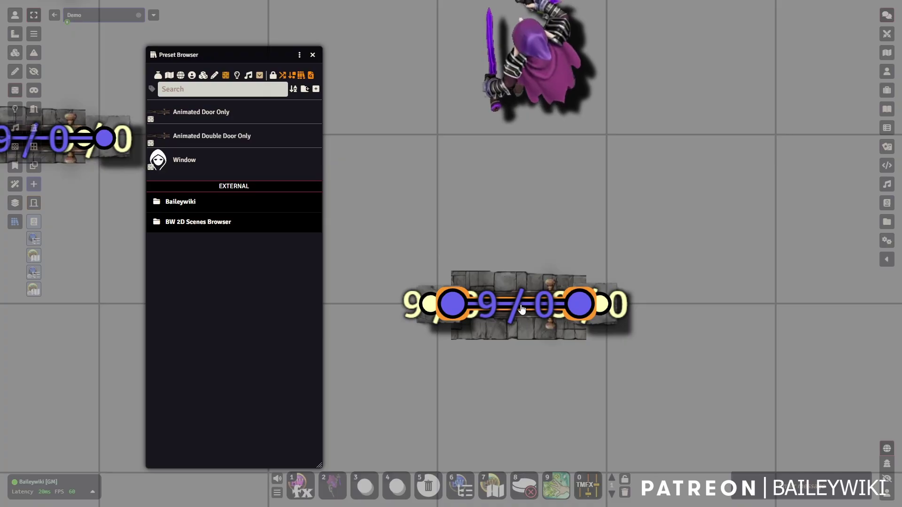
pyautogui.hotkey('alt', 'l')
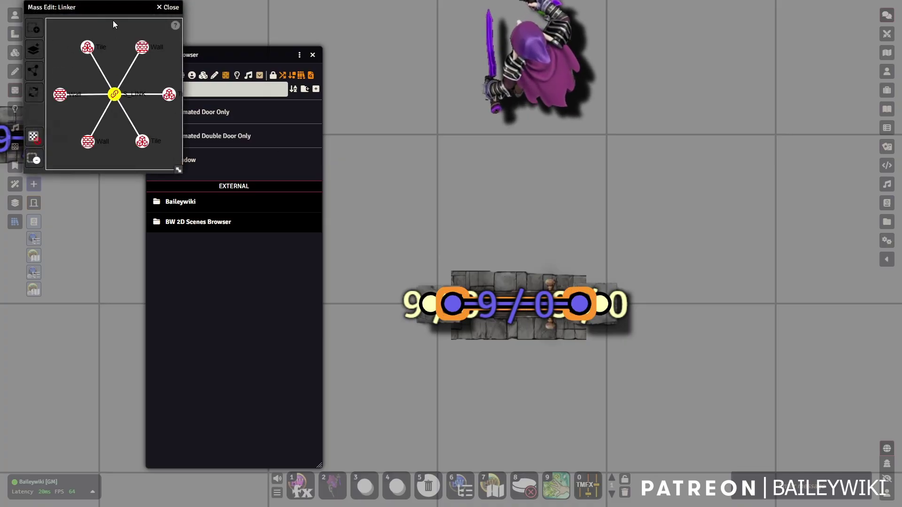
pyautogui.moveTo(106, 15); pyautogui.dragTo(244, 98)
pyautogui.moveTo(320, 257); pyautogui.dragTo(400, 368)
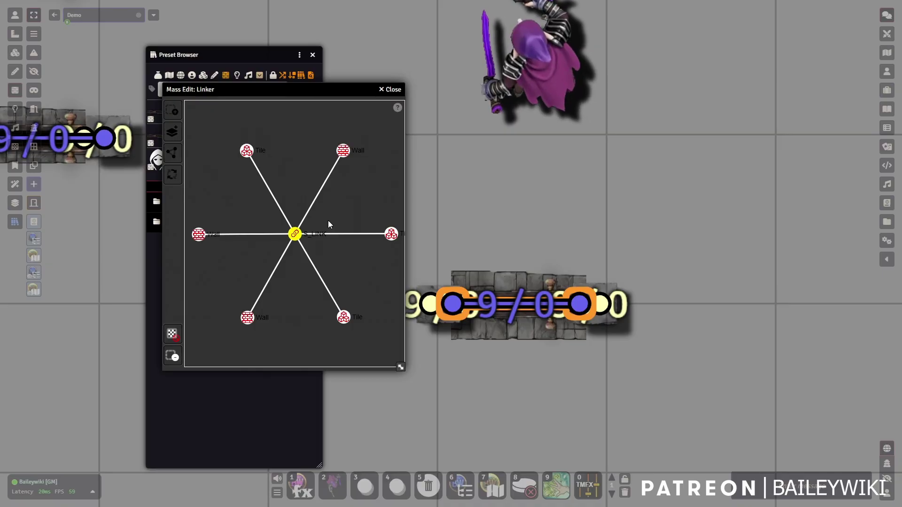
# Step: Make the links to the three walls and two of the tiles one-way, directed outward from the link node, and close the Linker
pyautogui.click(280, 209)
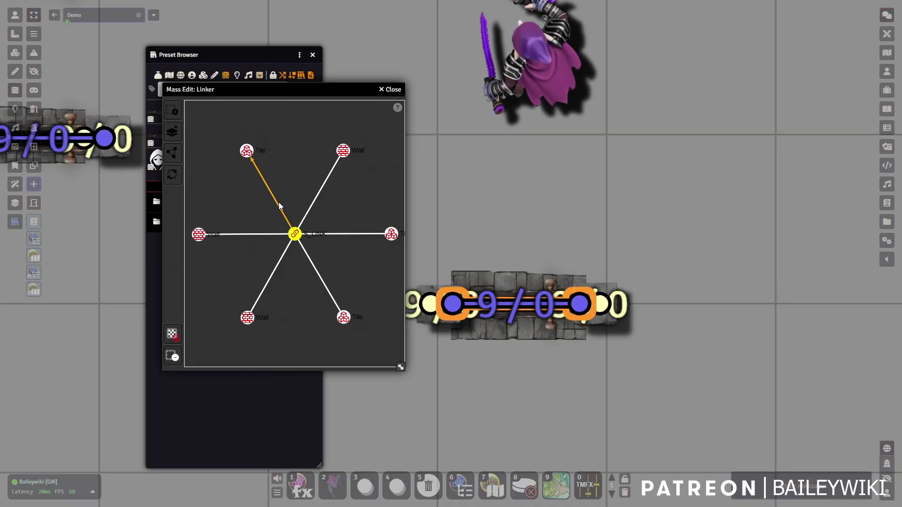
pyautogui.click(316, 197)
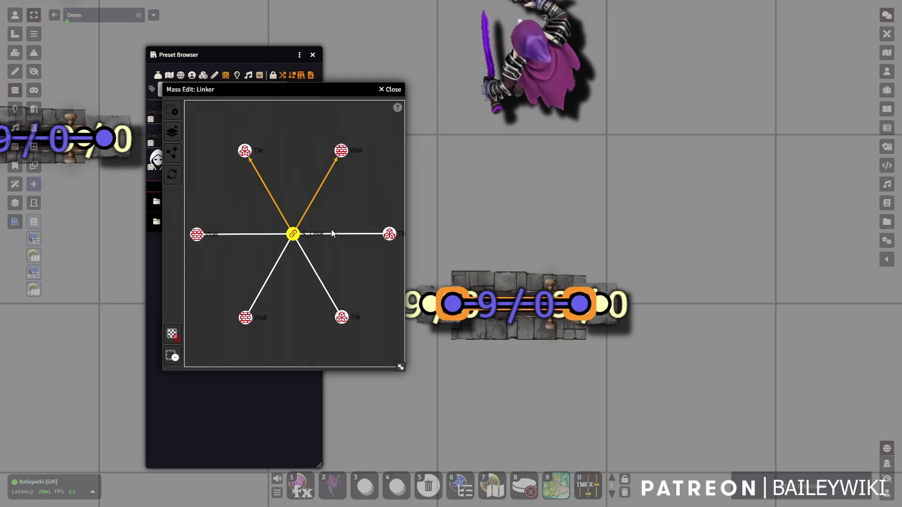
pyautogui.click(305, 256)
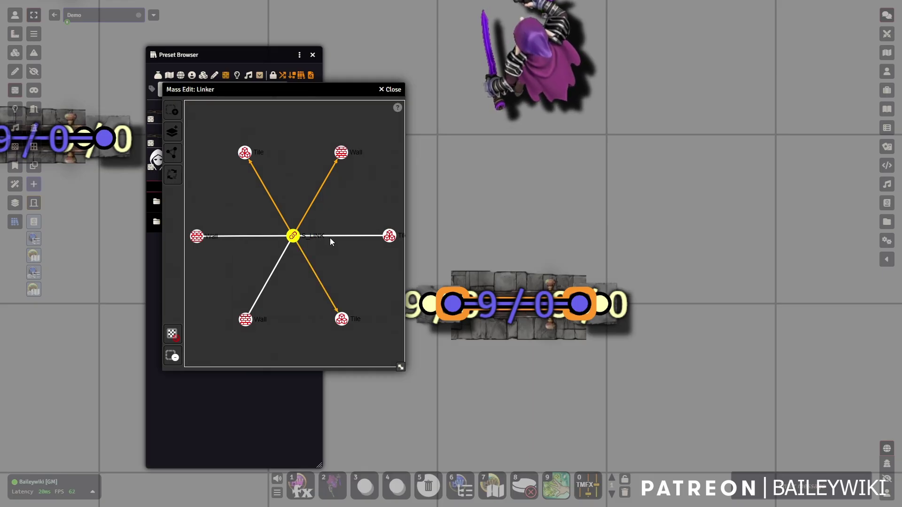
pyautogui.click(244, 238)
pyautogui.click(270, 272)
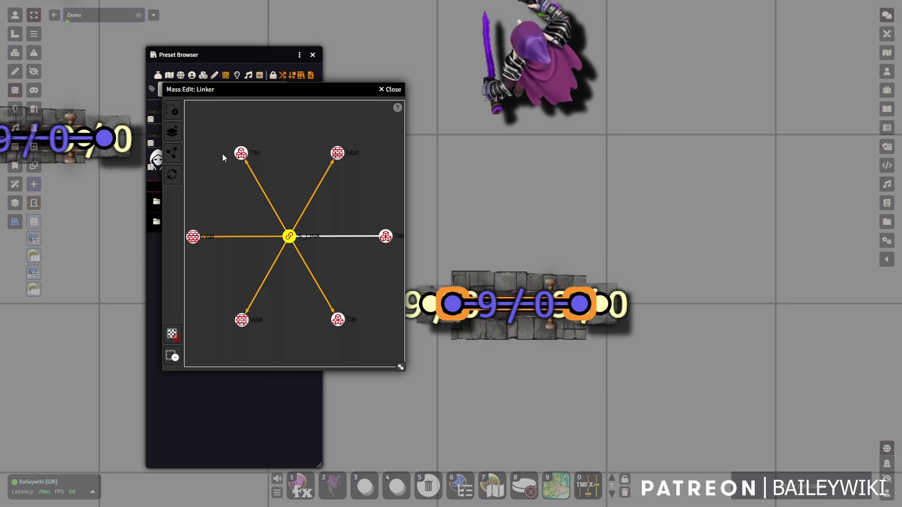
pyautogui.click(389, 90)
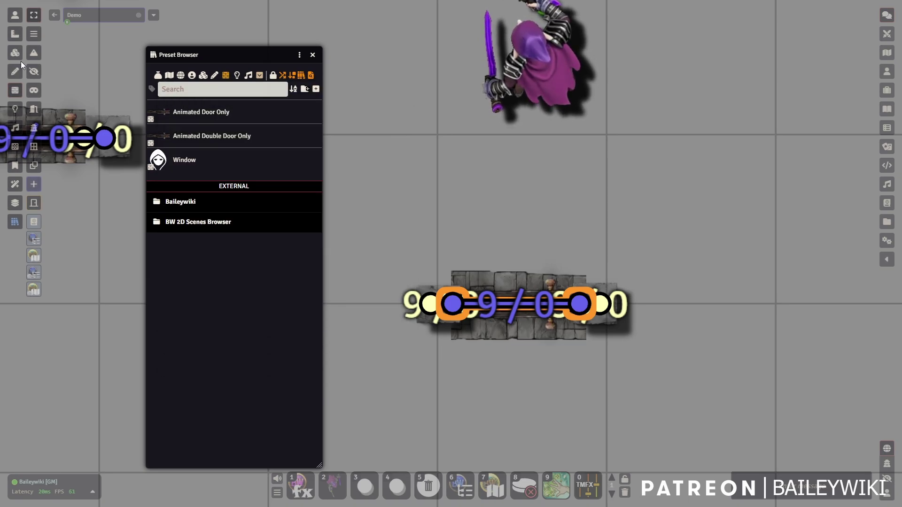
# Step: Test the one-way links by nudging the stone threshold tile slightly right and up, and return to wall editing
pyautogui.click(517, 279)
pyautogui.moveTo(516, 279)
pyautogui.mouseDown()
pyautogui.moveTo(523, 205)
pyautogui.moveTo(618, 207)
pyautogui.moveTo(503, 220)
pyautogui.moveTo(518, 279)
pyautogui.mouseUp()
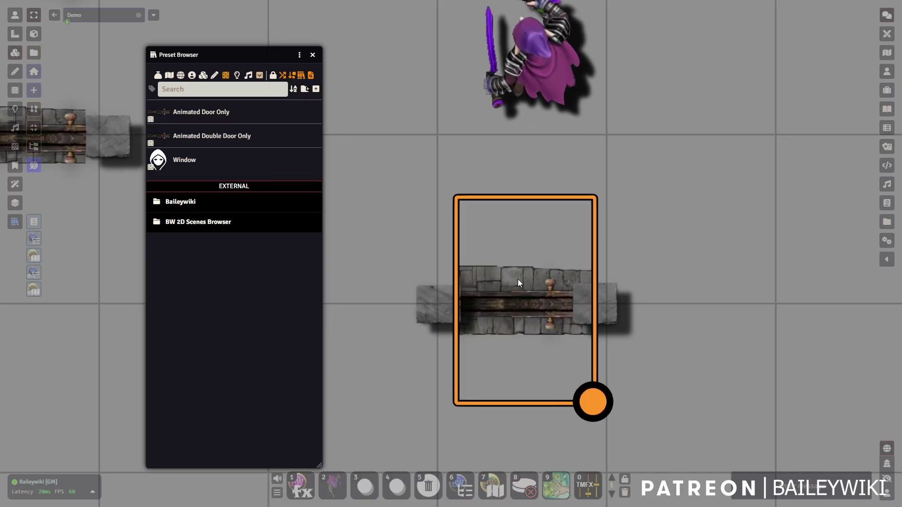
pyautogui.click(17, 14)
pyautogui.click(14, 90)
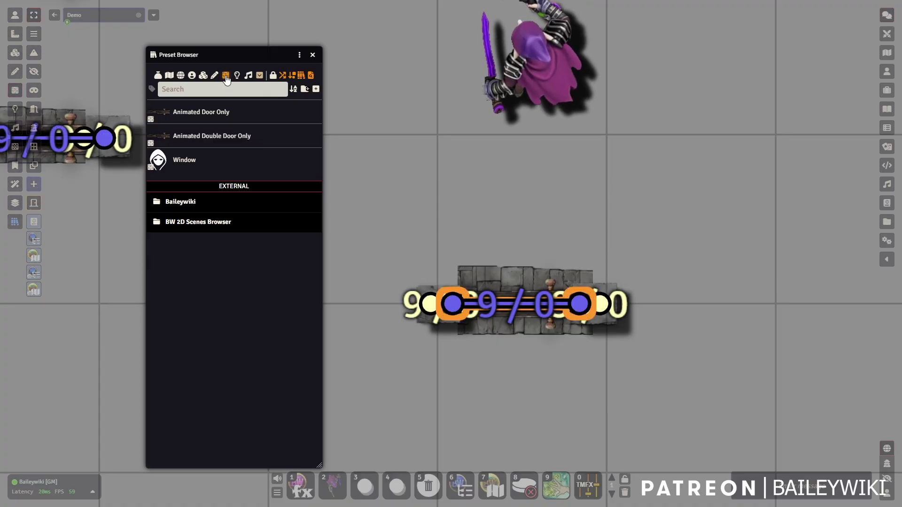
# Step: Copy the Door Texture path from the door wall's configuration and close it unchanged
pyautogui.doubleClick(525, 305)
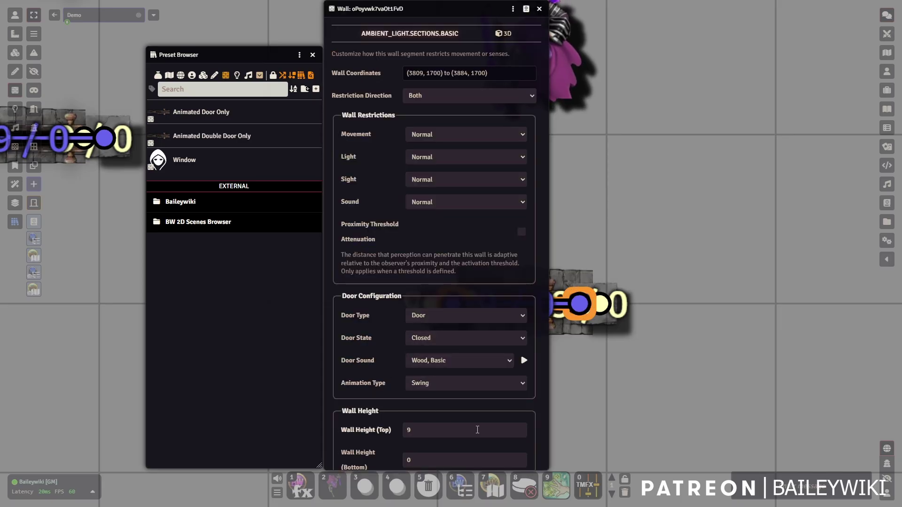
pyautogui.scroll(-5, 491, 433)
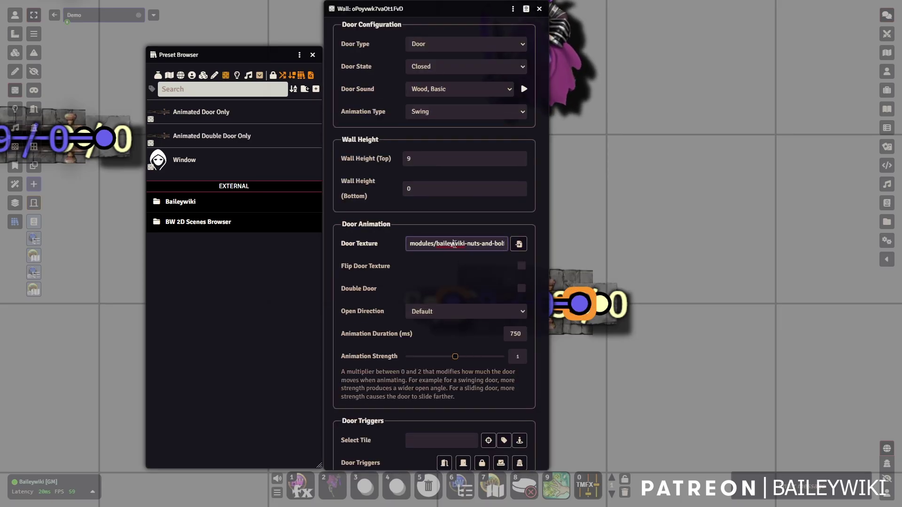
pyautogui.click(539, 9)
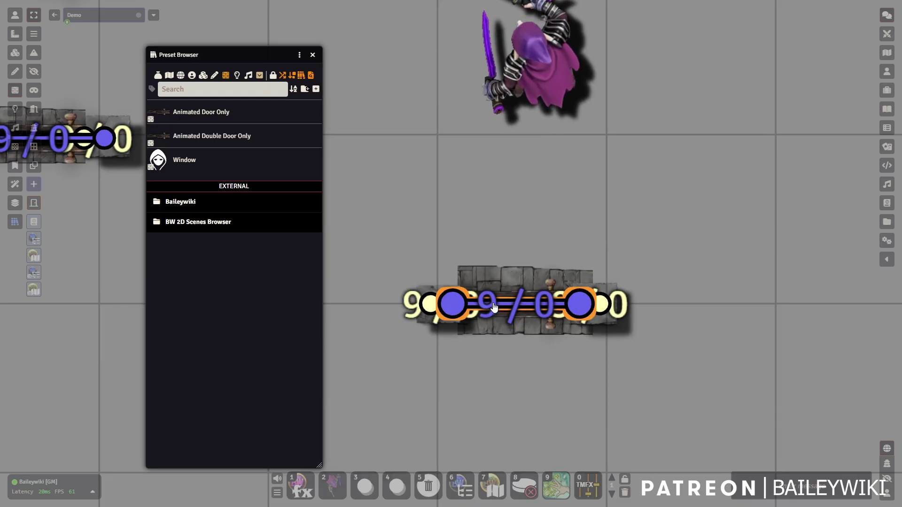
# Step: Create a wall preset from the door, including its linked pieces as attached, and name it "Animated Door Demo"
pyautogui.moveTo(514, 311); pyautogui.dragTo(229, 249)
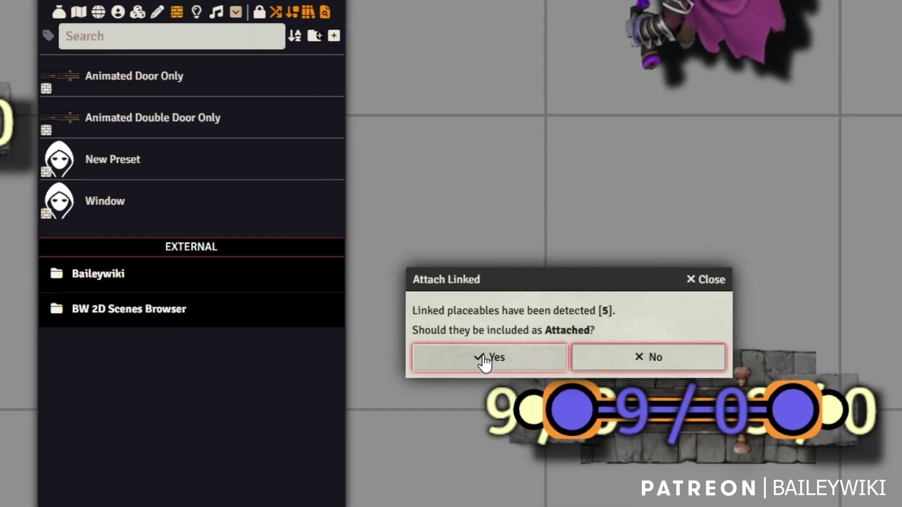
pyautogui.click(484, 362)
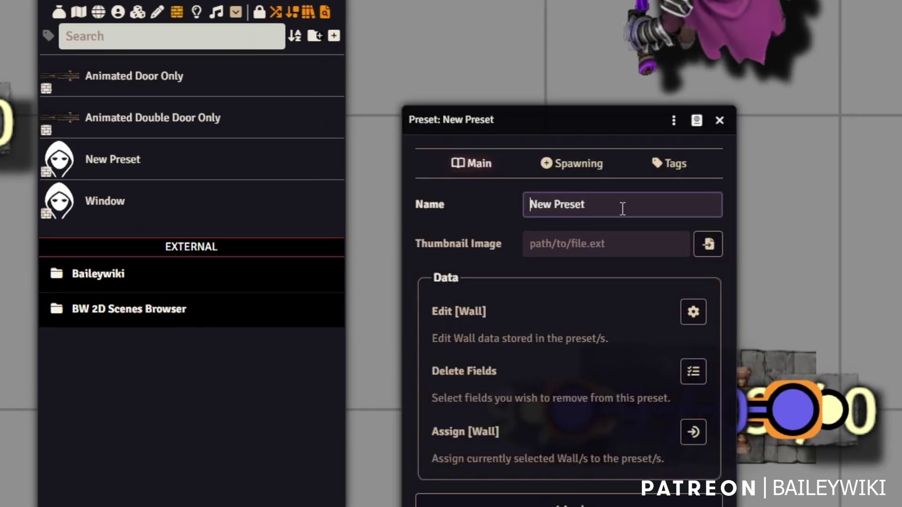
pyautogui.moveTo(621, 207); pyautogui.dragTo(451, 211)
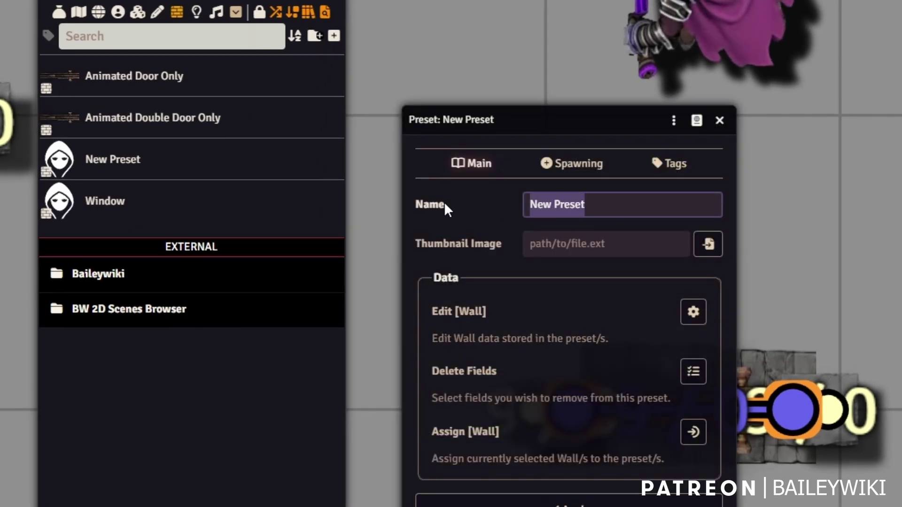
pyautogui.write('Animated ')
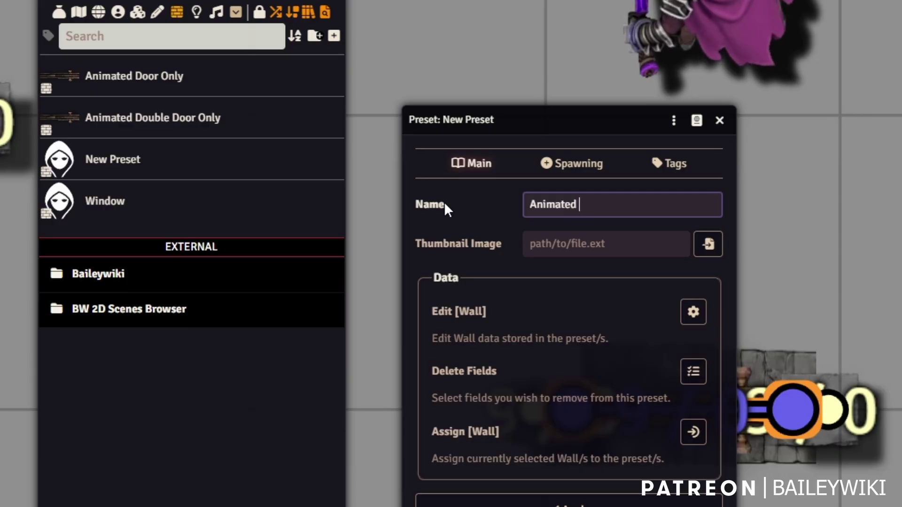
pyautogui.write('Door Demo')
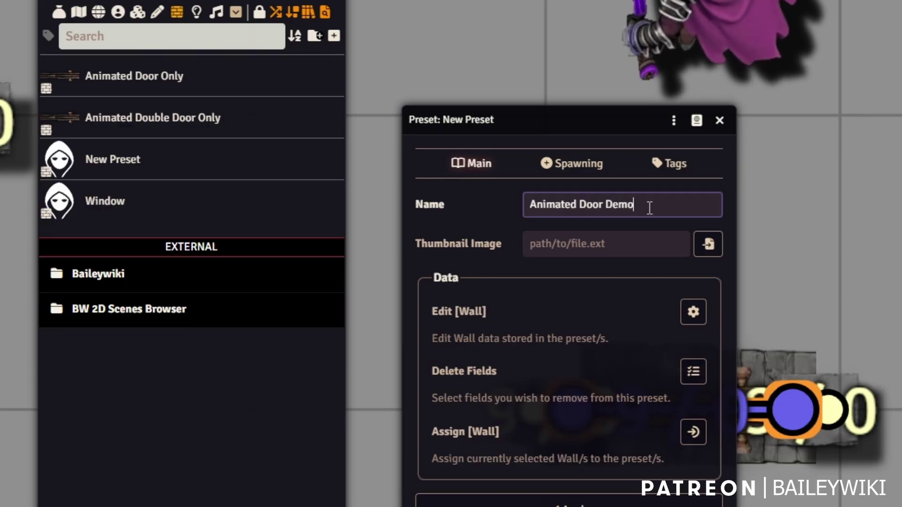
# Step: Use the copied door texture path as the preset's thumbnail image, check it in the image browser, and apply the preset
pyautogui.click(624, 245)
pyautogui.hotkey('ctrl', 'v')
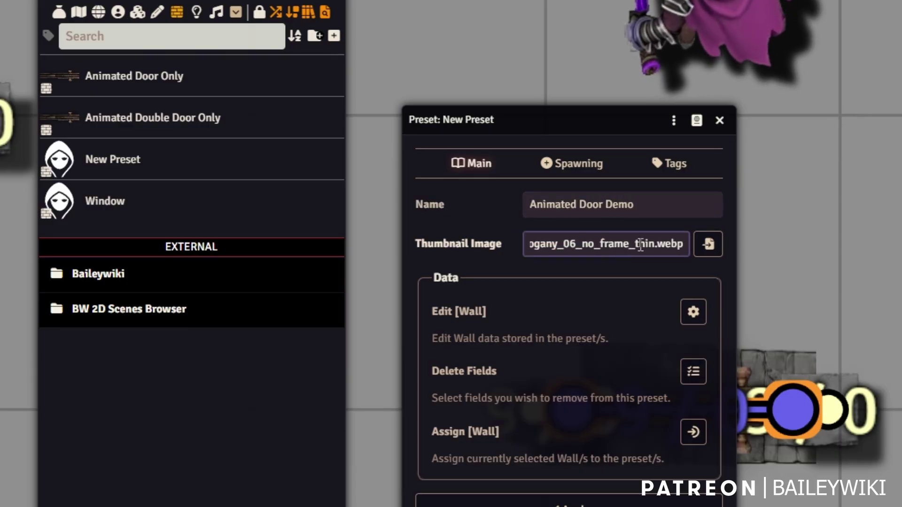
pyautogui.click(706, 252)
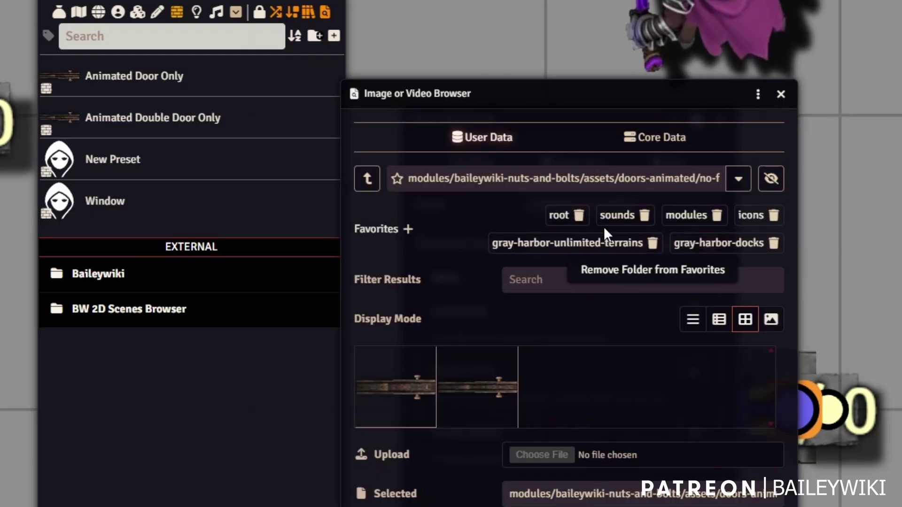
pyautogui.click(780, 95)
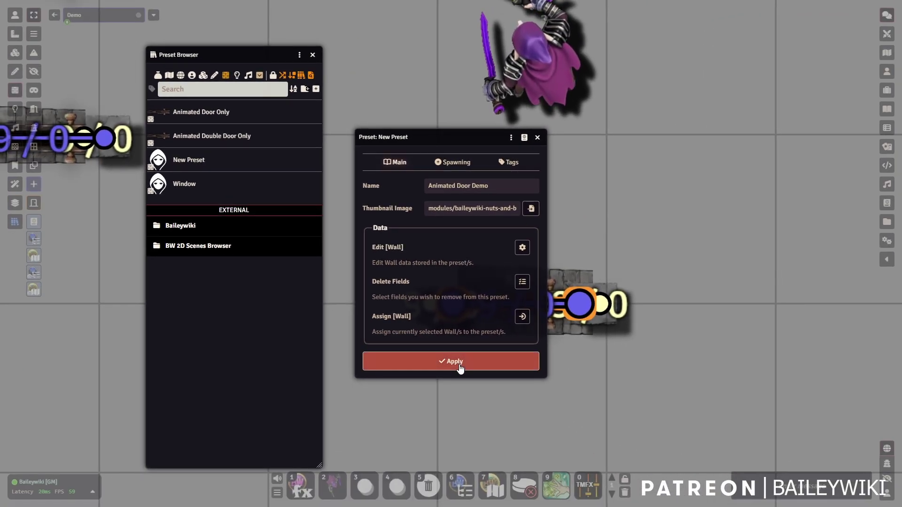
pyautogui.click(460, 365)
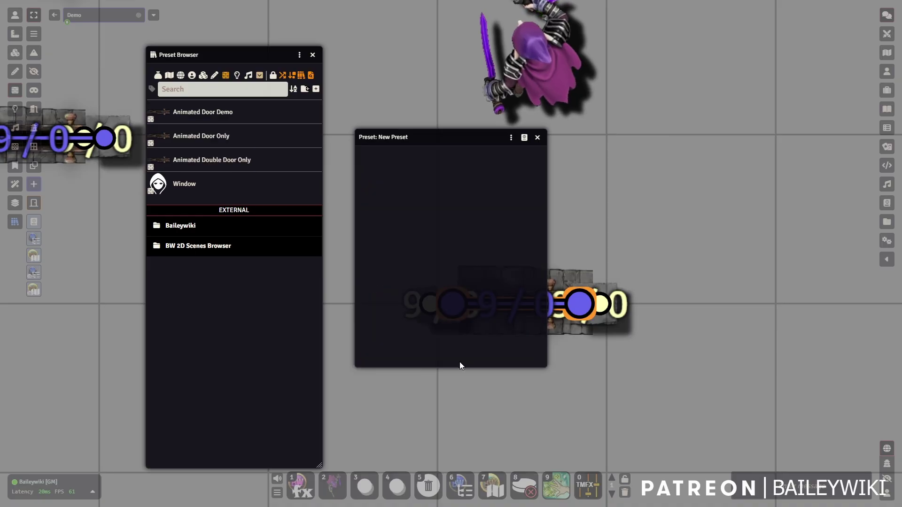
# Step: Spawn the Animated Door Demo preset, try rotating and scaling its preview, and place a horizontal copy in the empty area below the upper-left door
pyautogui.click(188, 111)
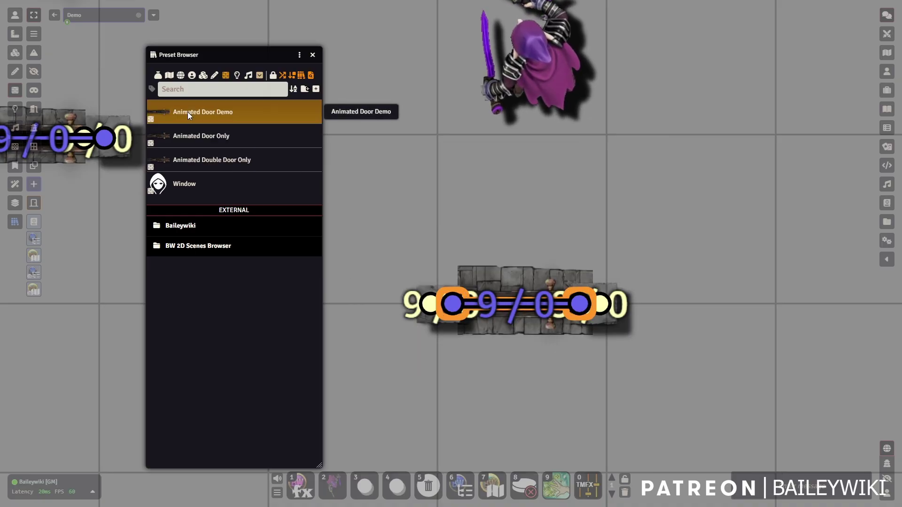
pyautogui.scroll(-6, 670, 199)
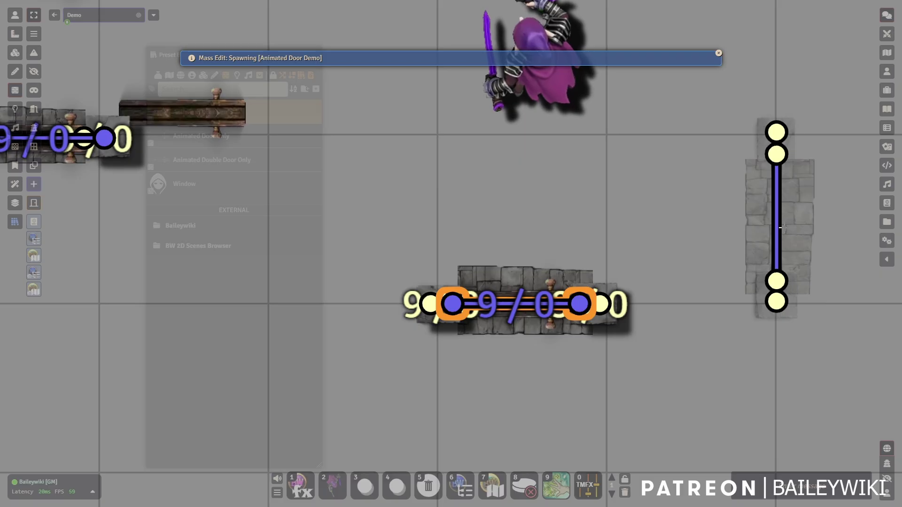
pyautogui.scroll(-5, 768, 199)
pyautogui.scroll(-4, 718, 171)
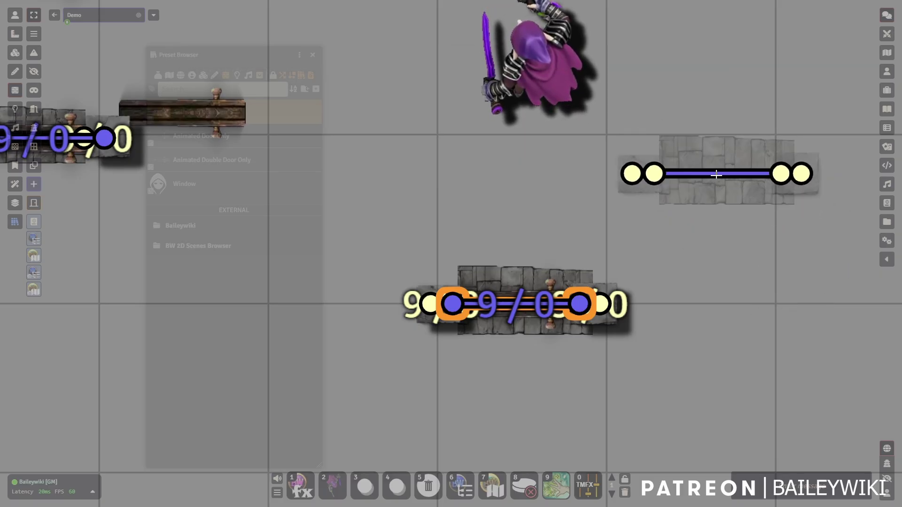
pyautogui.scroll(4, 667, 141)
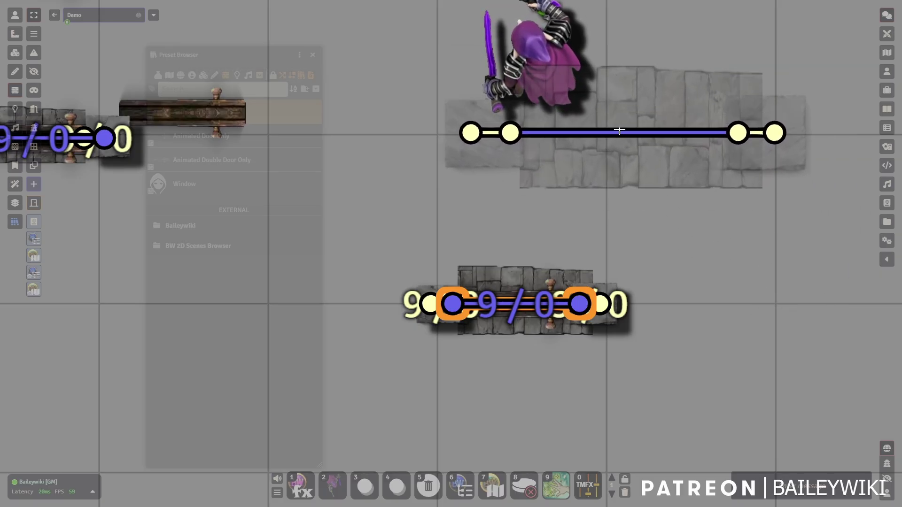
pyautogui.scroll(-6, 620, 132)
pyautogui.scroll(-2, 666, 133)
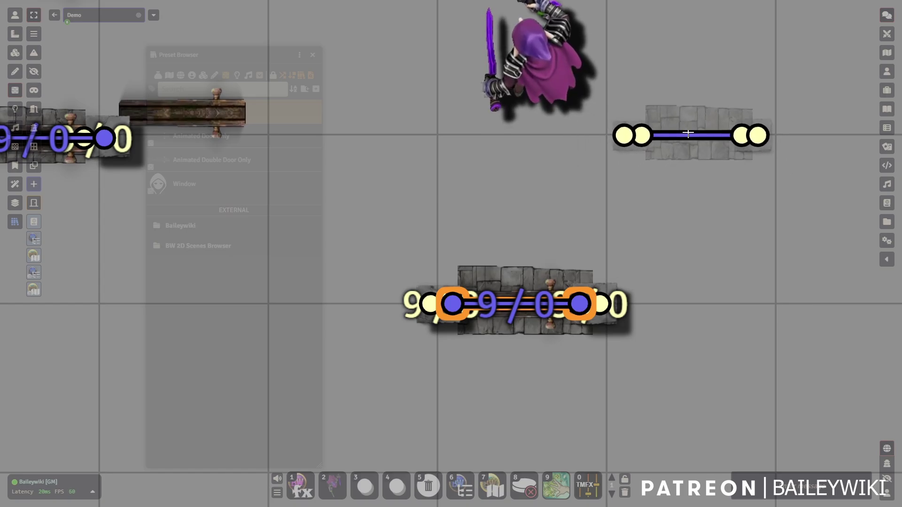
pyautogui.scroll(-6, 687, 134)
pyautogui.scroll(12, 688, 134)
pyautogui.scroll(-6, 688, 134)
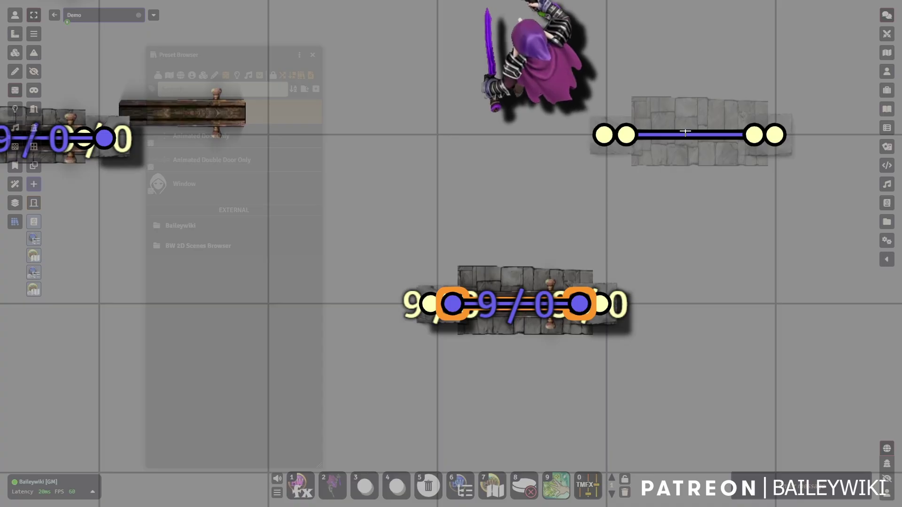
pyautogui.scroll(-7, 353, 277)
pyautogui.moveTo(277, 403); pyautogui.dragTo(386, 300)
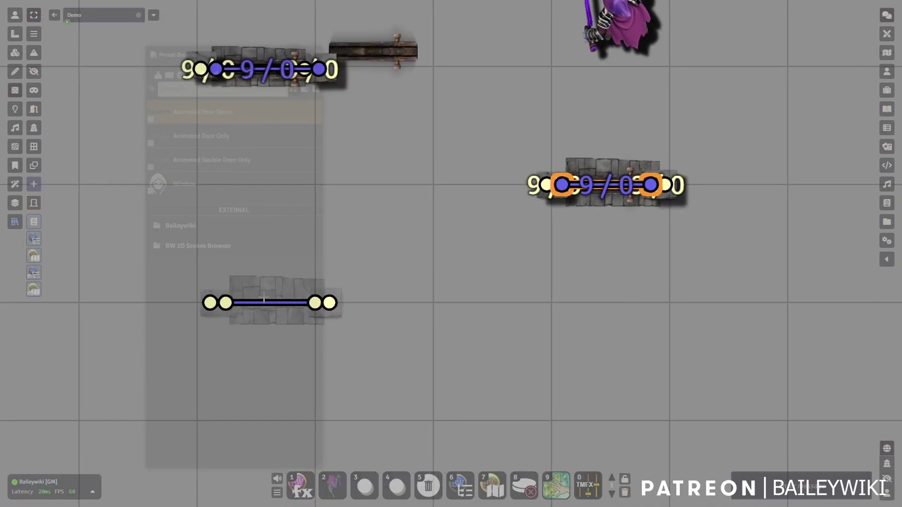
pyautogui.click(255, 302)
# Step: Load Animated Door Demo into the Brush, enable its spawning mode, and paint two copies one above the other in open space
pyautogui.rightClick(259, 130)
pyautogui.click(191, 187)
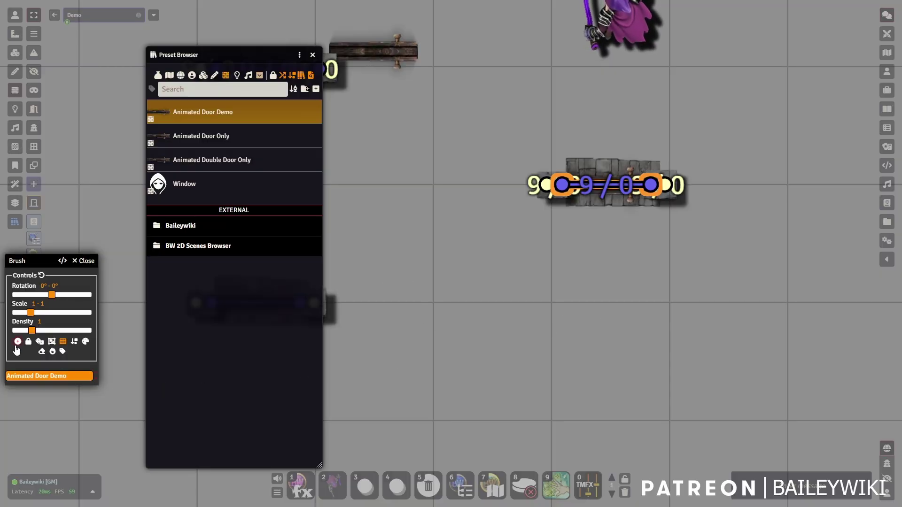
pyautogui.moveTo(653, 395); pyautogui.dragTo(441, 297)
pyautogui.click(744, 311)
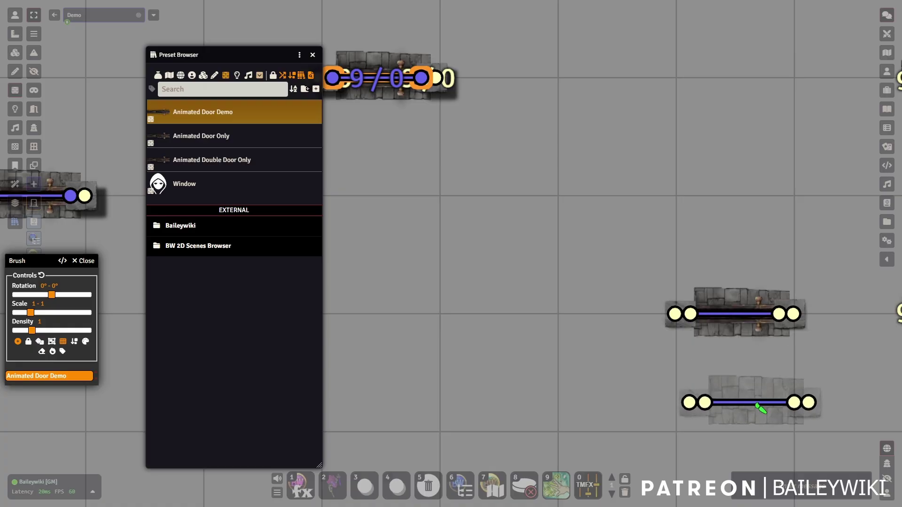
pyautogui.click(742, 426)
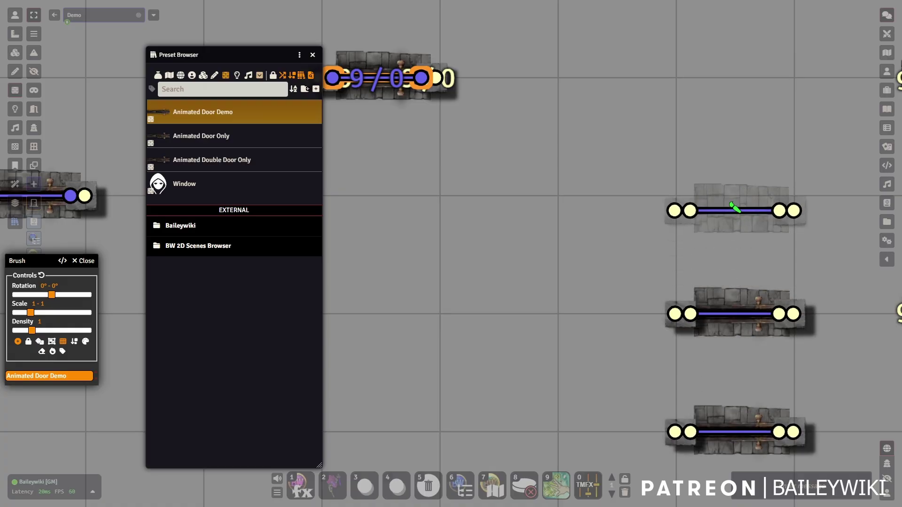
# Step: Paint a third Animated Door Demo copy above the other two, leave the Brush, and open all three doors
pyautogui.click(734, 198)
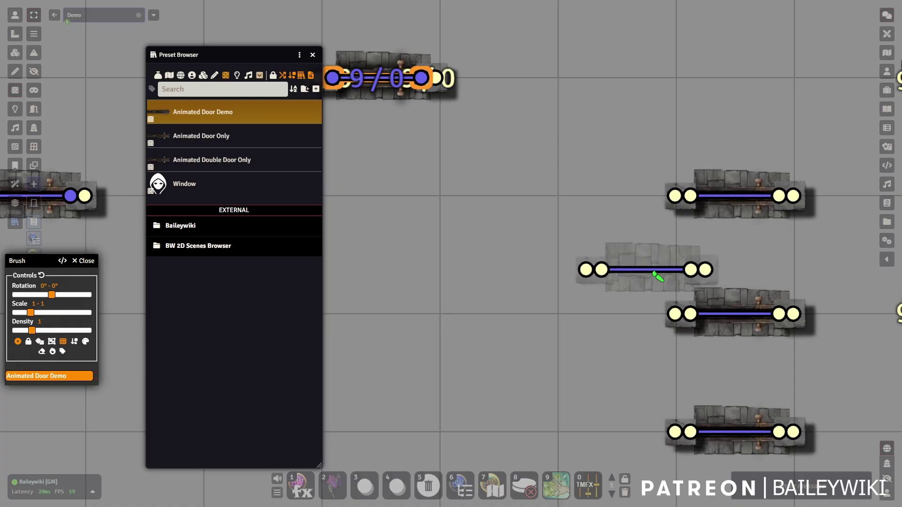
pyautogui.press('Escape')
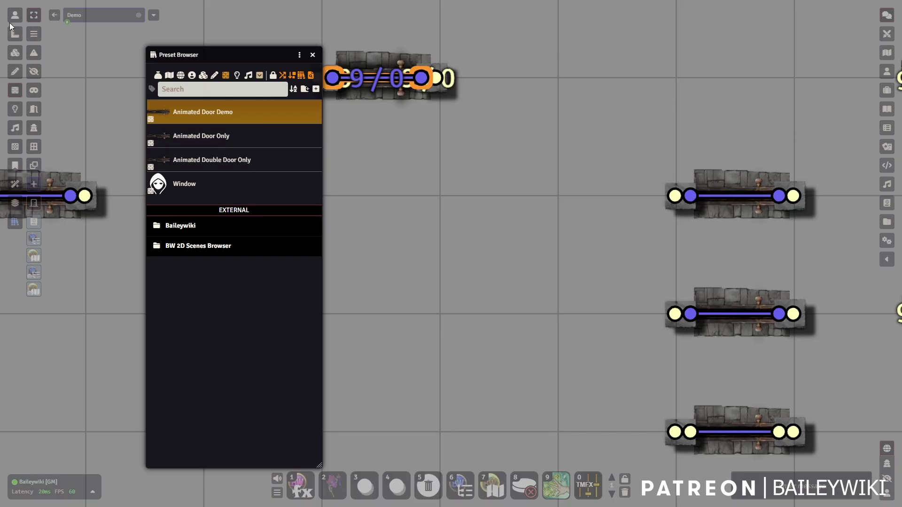
pyautogui.click(14, 15)
pyautogui.click(733, 195)
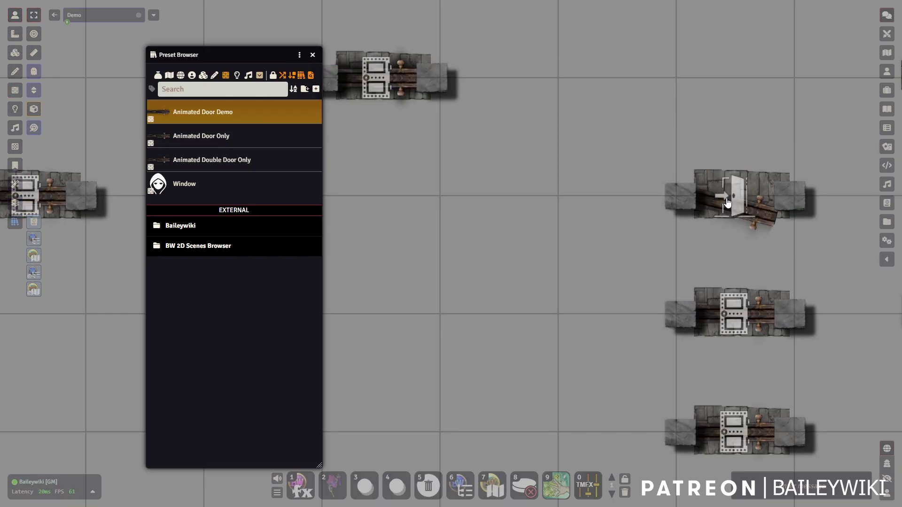
pyautogui.click(748, 308)
pyautogui.click(733, 430)
# Step: Edit the Animated Door Demo preset, assign the selected open door wall to it with its linked placeables overriding Attached, and apply
pyautogui.moveTo(412, 174); pyautogui.dragTo(614, 308)
pyautogui.moveTo(711, 309); pyautogui.dragTo(508, 255)
pyautogui.click(15, 52)
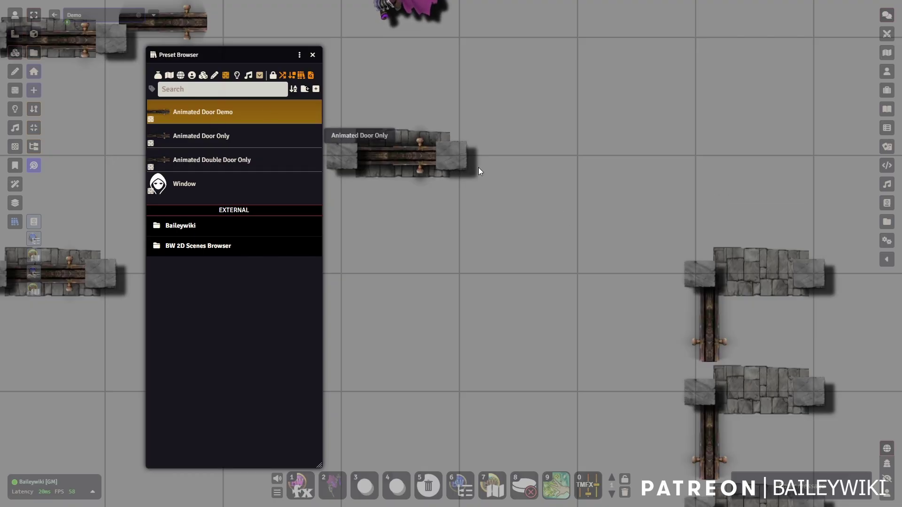
pyautogui.click(15, 90)
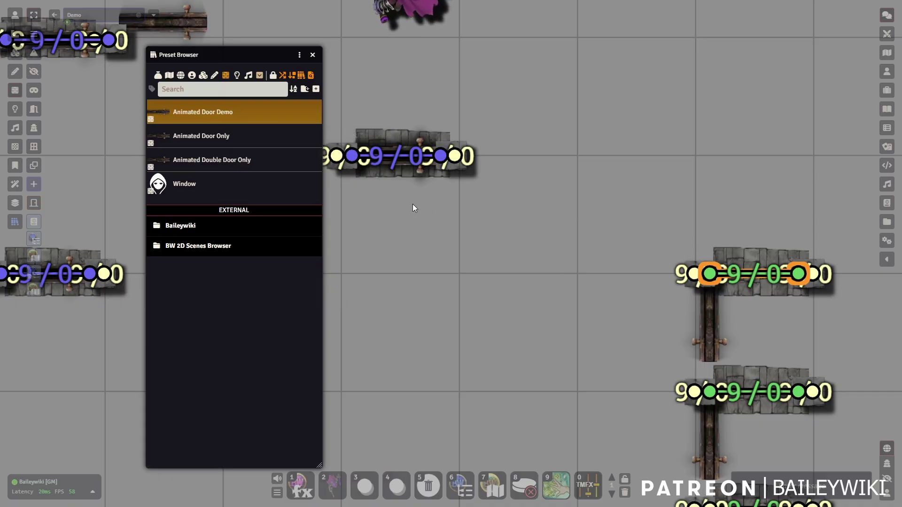
pyautogui.rightClick(204, 114)
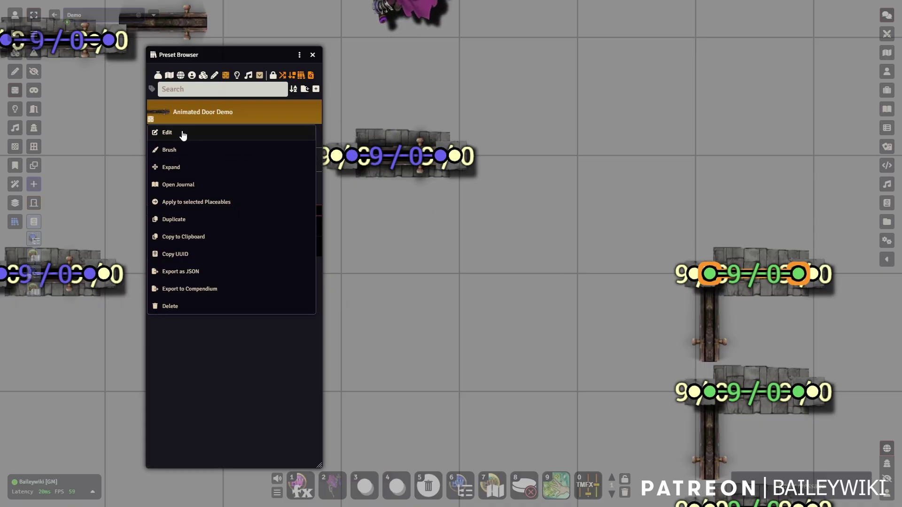
pyautogui.click(186, 133)
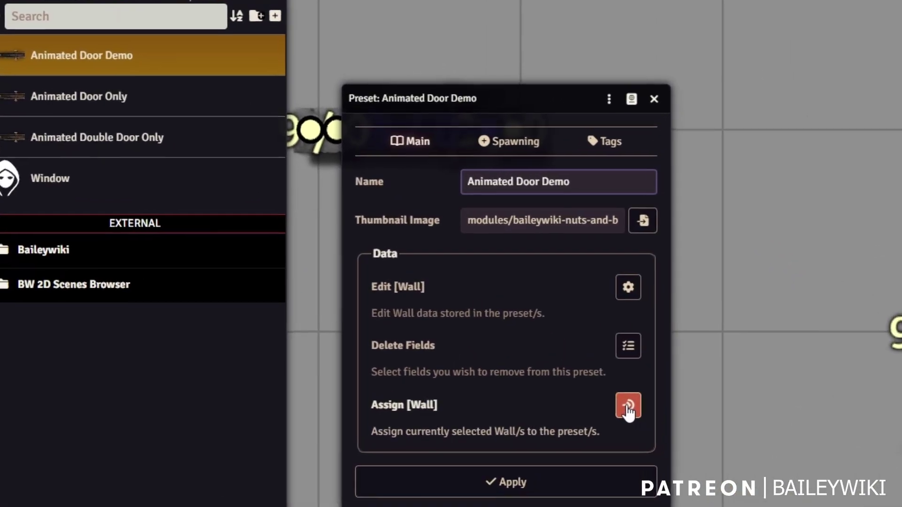
pyautogui.click(628, 406)
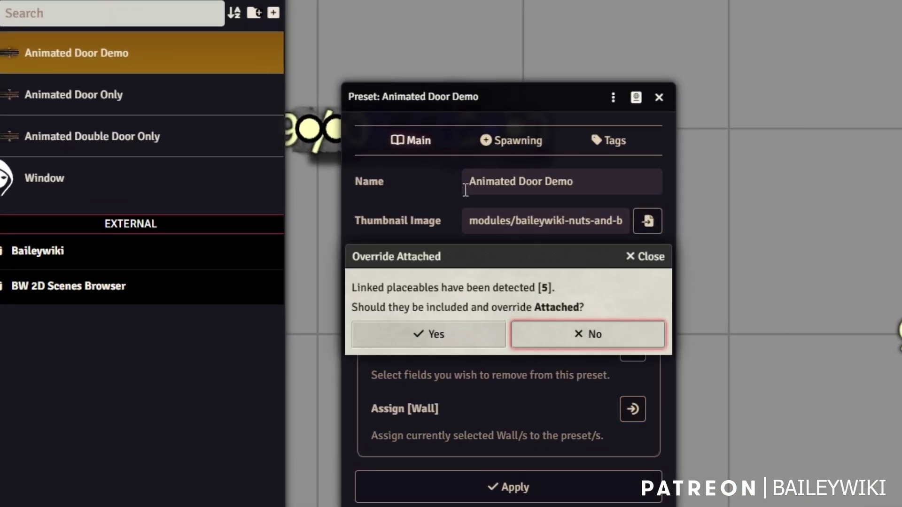
pyautogui.click(445, 348)
pyautogui.click(540, 494)
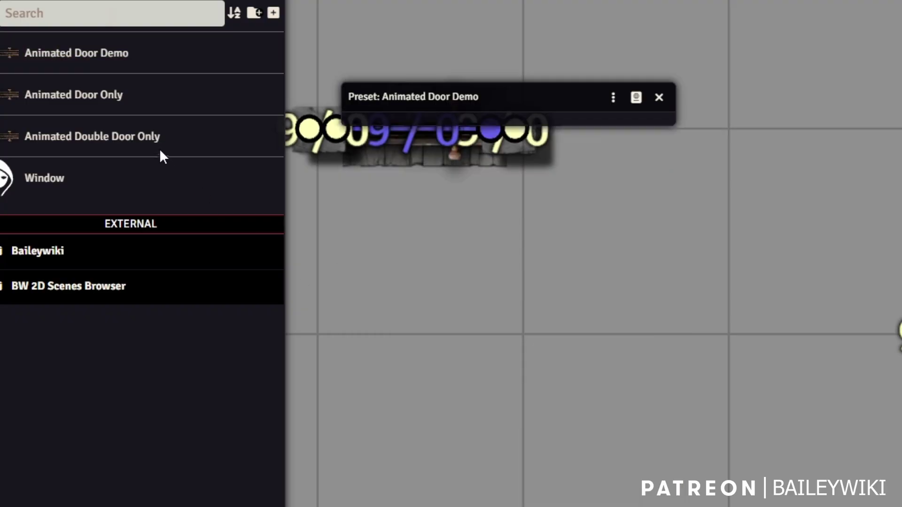
# Step: Spawn the updated Animated Door Demo preset in the empty space above the three open doors
pyautogui.click(89, 53)
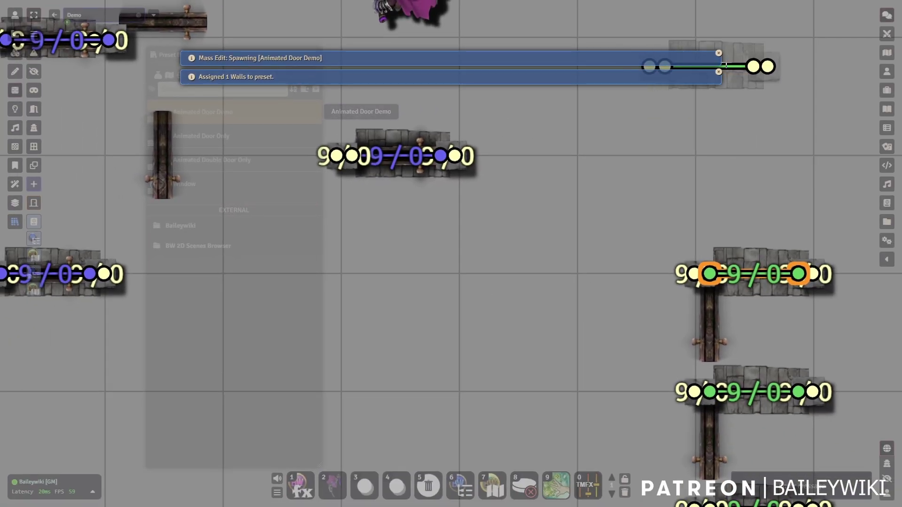
pyautogui.click(754, 36)
pyautogui.moveTo(755, 121); pyautogui.dragTo(756, 264)
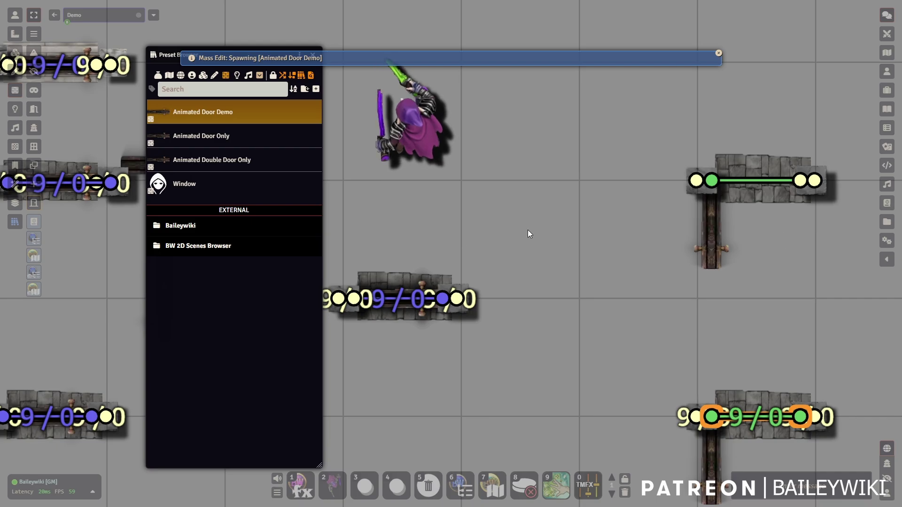
# Step: Select the newly spawned open door's wall and inspect its linked pieces with Smart Link
pyautogui.scroll(-9, 508, 211)
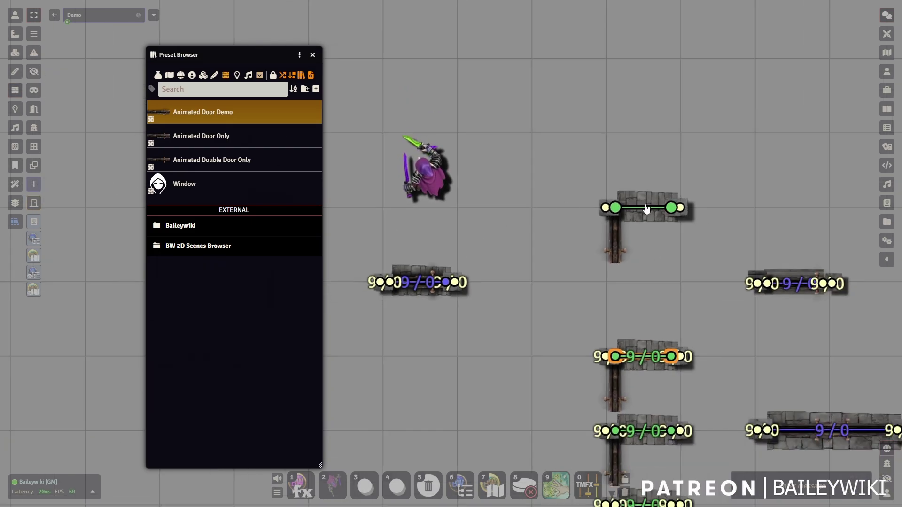
pyautogui.click(649, 207)
pyautogui.hotkey('alt', 'l')
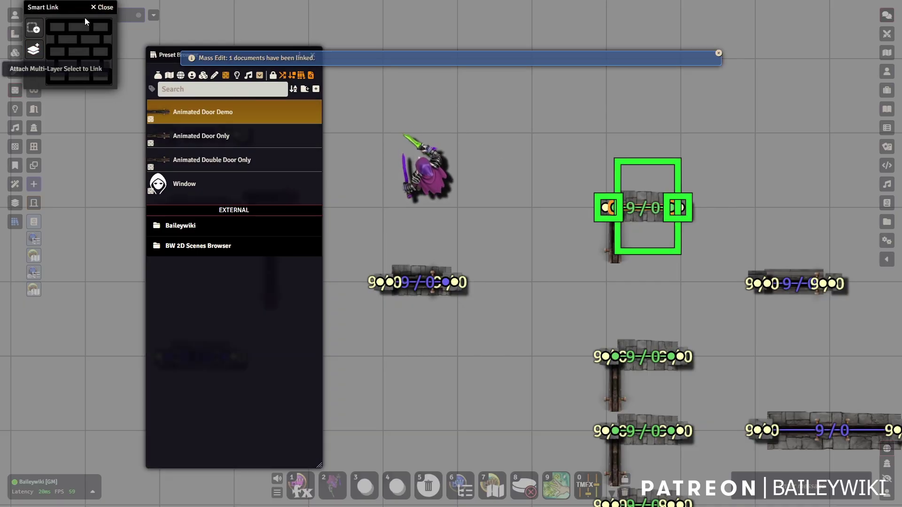
pyautogui.click(103, 8)
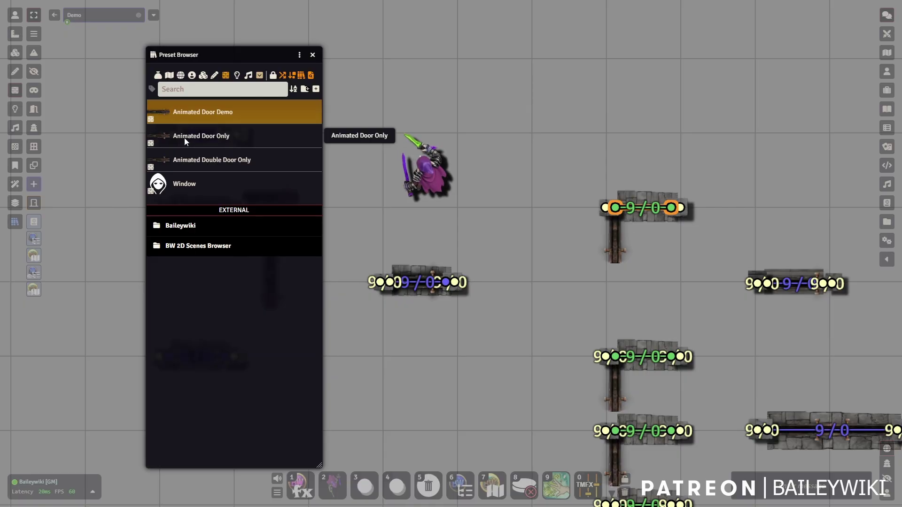
# Step: Look through the tile presets in the Preset Browser and return to the wall presets
pyautogui.moveTo(409, 376); pyautogui.dragTo(447, 351)
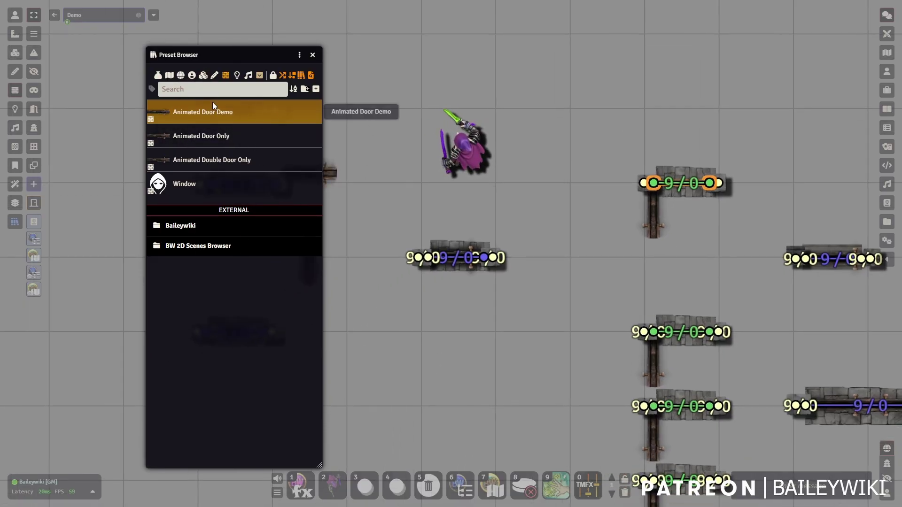
pyautogui.click(203, 77)
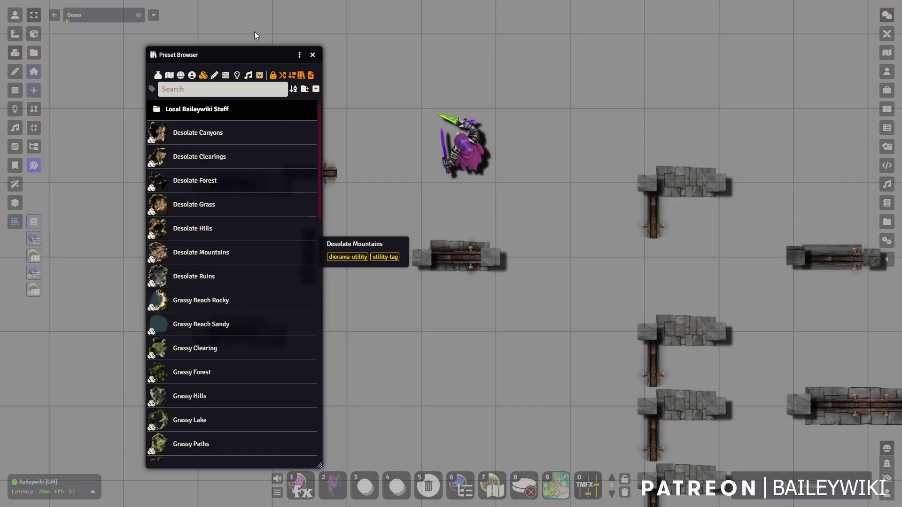
pyautogui.click(226, 76)
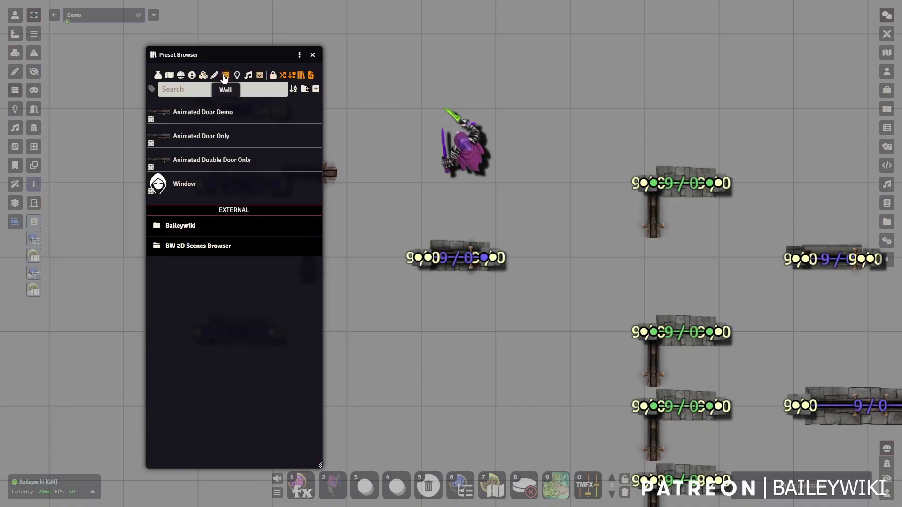
# Step: Examine the wide stone-framed door's wall configuration, particularly its Door Texture and Double Door animation settings
pyautogui.scroll(-1, 798, 305)
pyautogui.moveTo(803, 308); pyautogui.dragTo(492, 180)
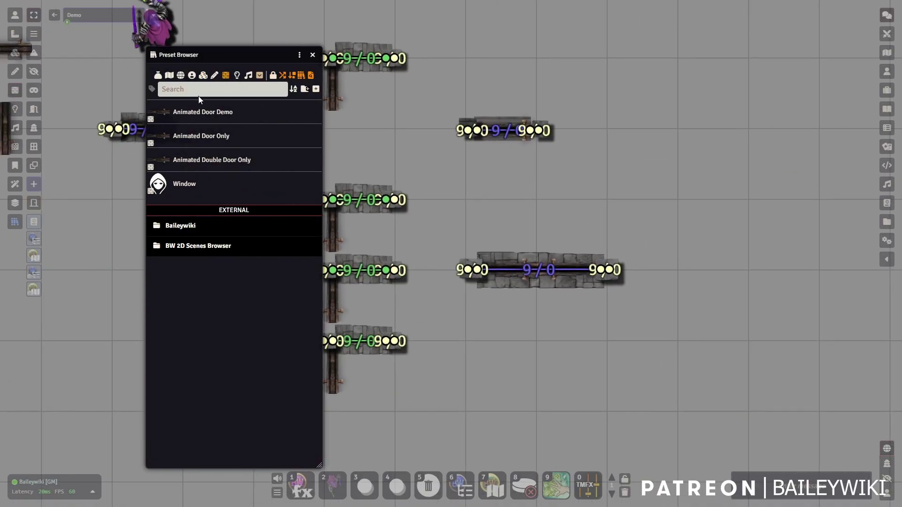
pyautogui.click(15, 15)
pyautogui.scroll(10, 574, 301)
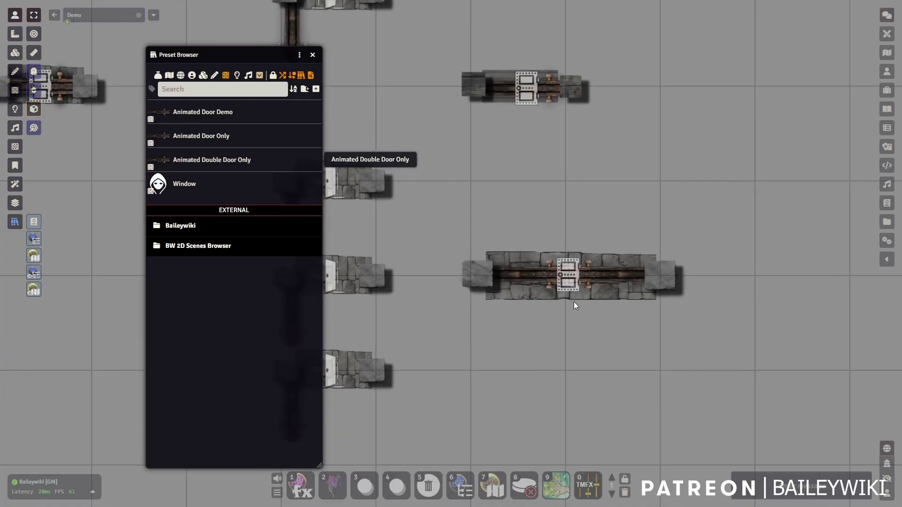
pyautogui.click(15, 90)
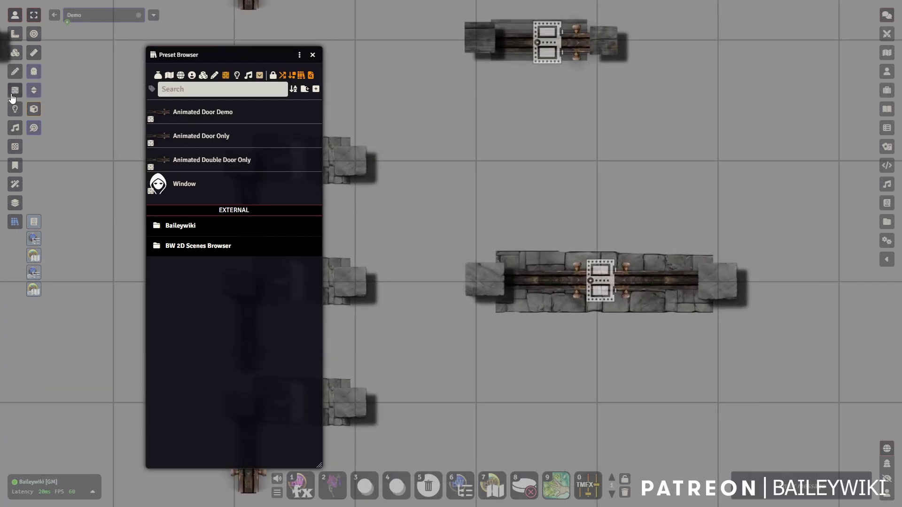
pyautogui.doubleClick(627, 284)
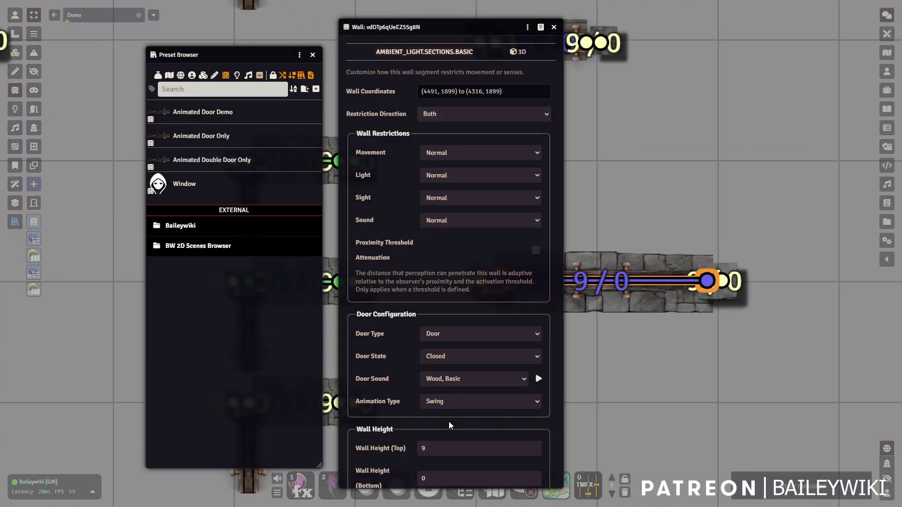
pyautogui.press('Tab')
pyautogui.press('Tab')
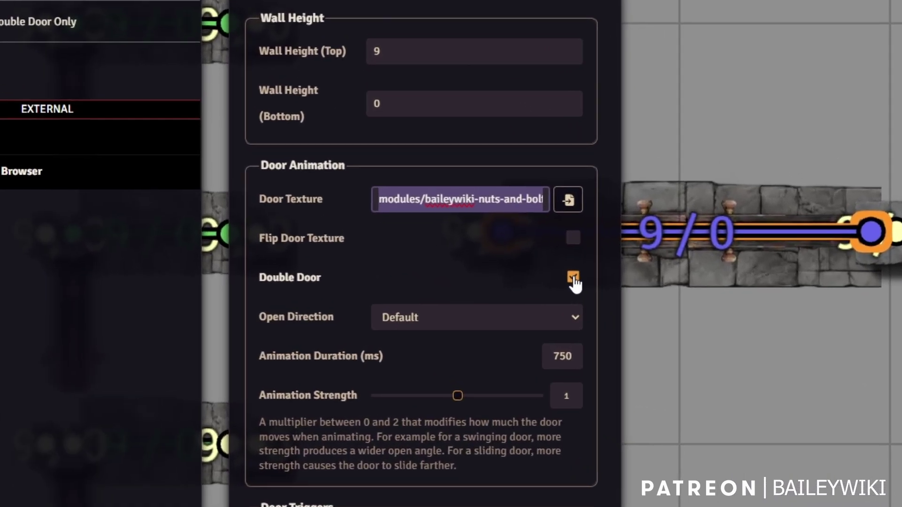
pyautogui.click(536, 306)
pyautogui.click(574, 279)
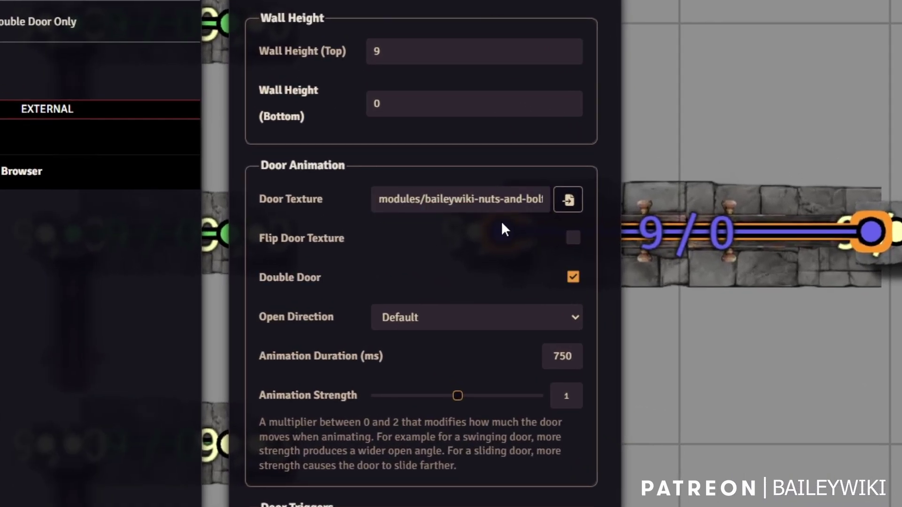
pyautogui.press('Escape')
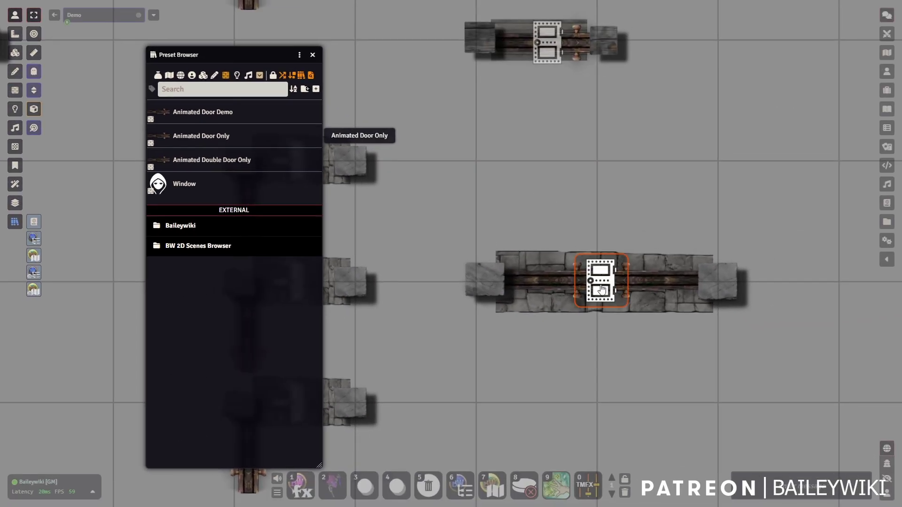
# Step: Test the wide stone-framed double door's swing animation by opening and closing it
pyautogui.click(605, 292)
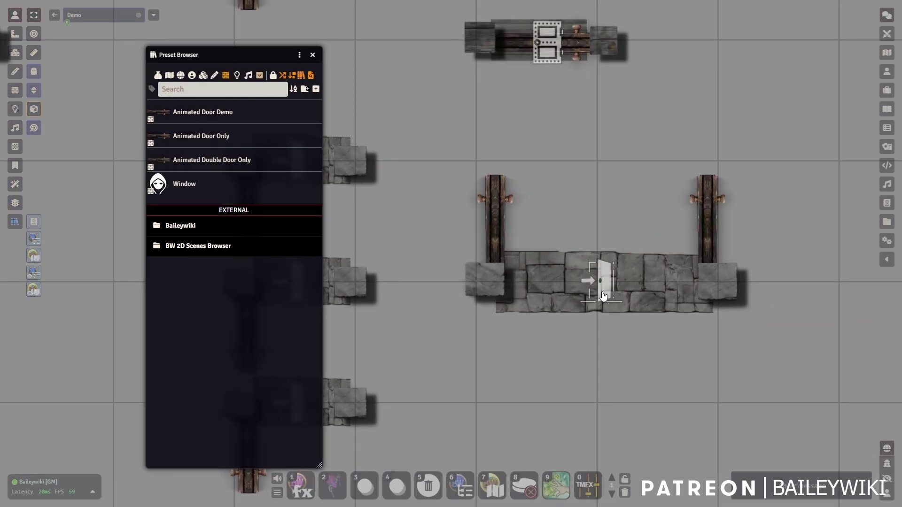
pyautogui.click(601, 293)
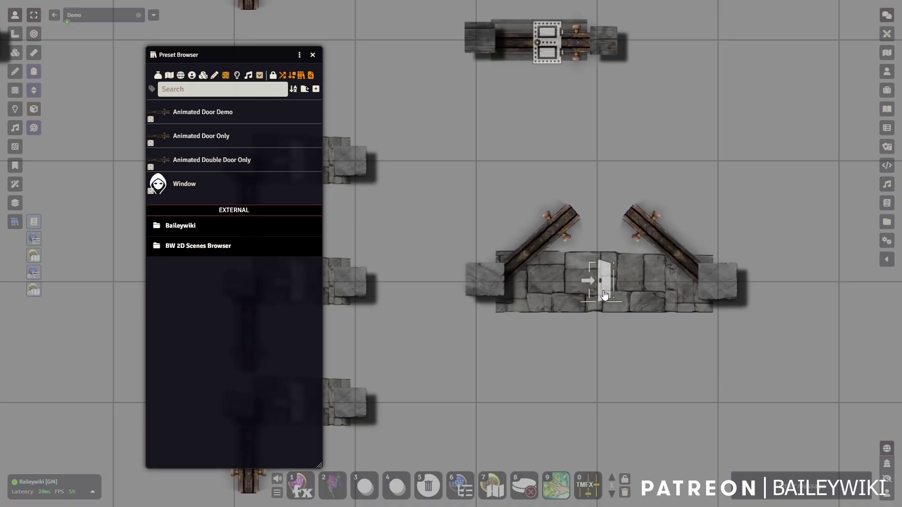
pyautogui.click(604, 292)
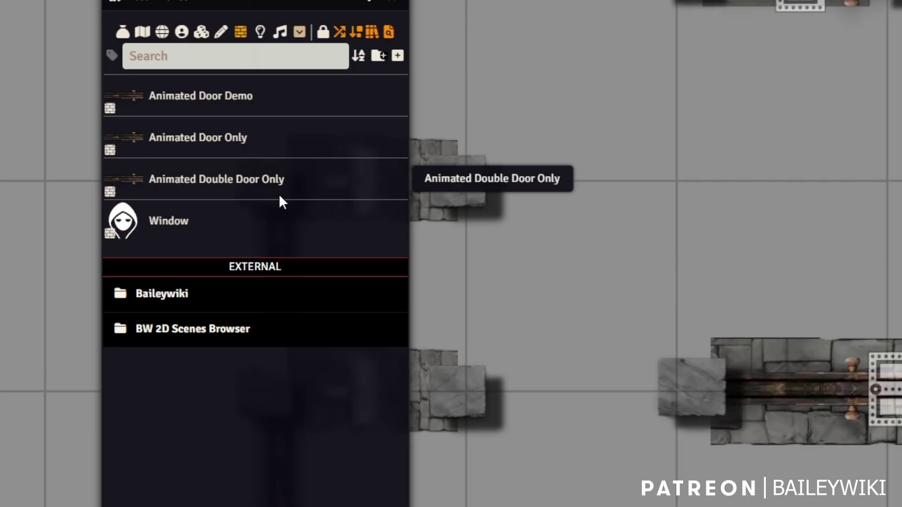
# Step: Spawn the Animated Double Door Only preset in the empty area beside the column of open doors
pyautogui.scroll(-12, 541, 240)
pyautogui.moveTo(610, 247); pyautogui.dragTo(892, 244)
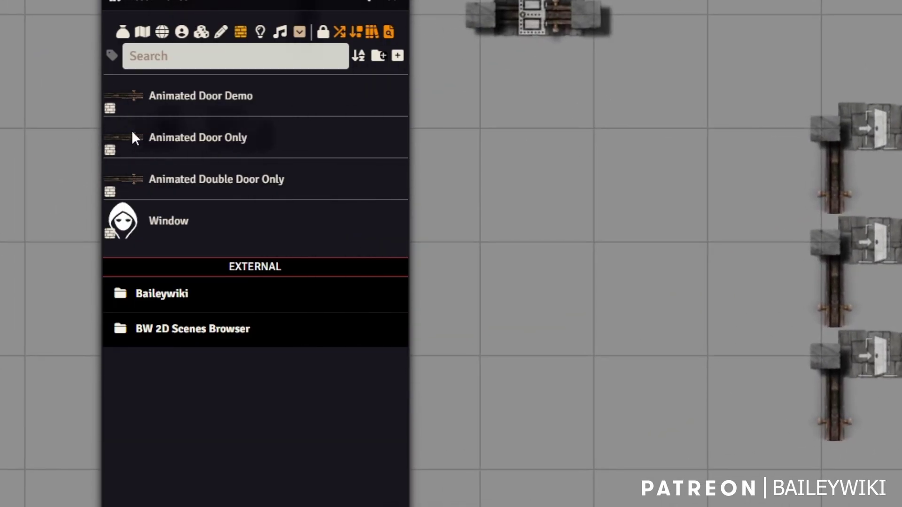
pyautogui.click(195, 178)
pyautogui.click(479, 241)
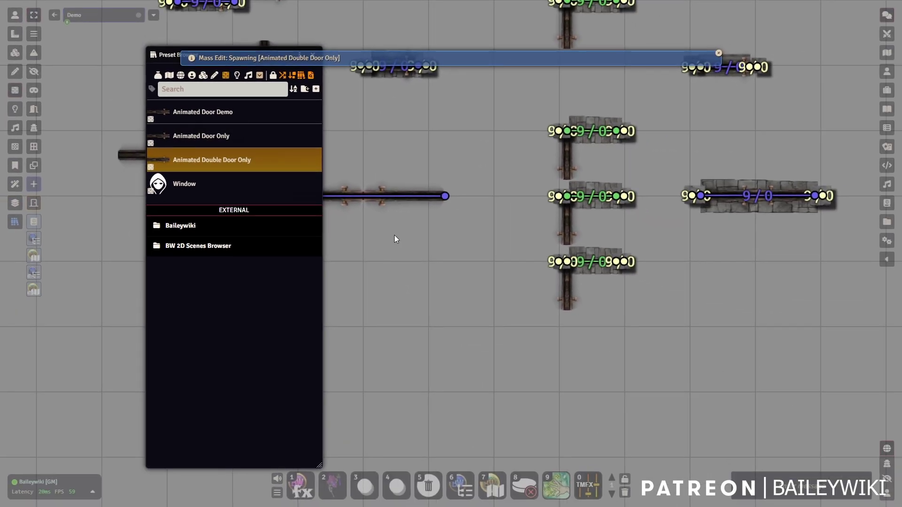
pyautogui.scroll(3, 597, 227)
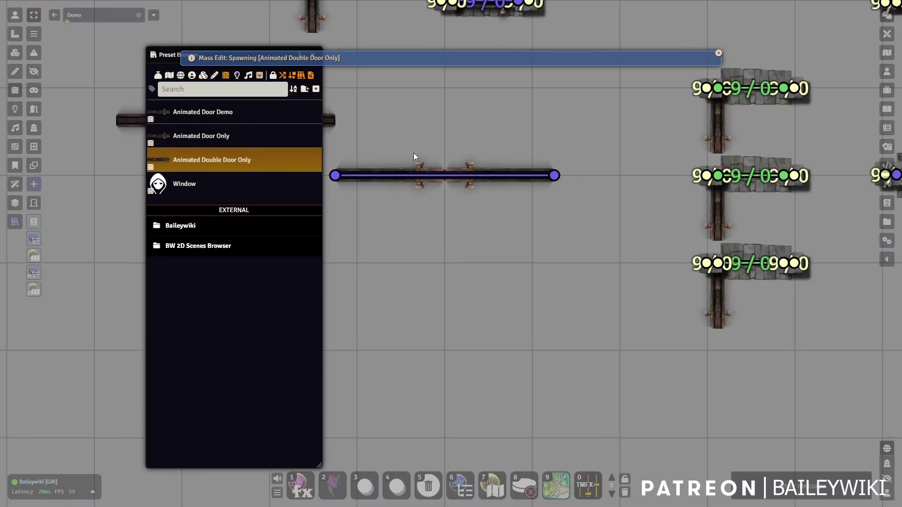
# Step: Search the presets for "animated door" and place door Animated wood 2x in the open space below the bare double door
pyautogui.click(238, 85)
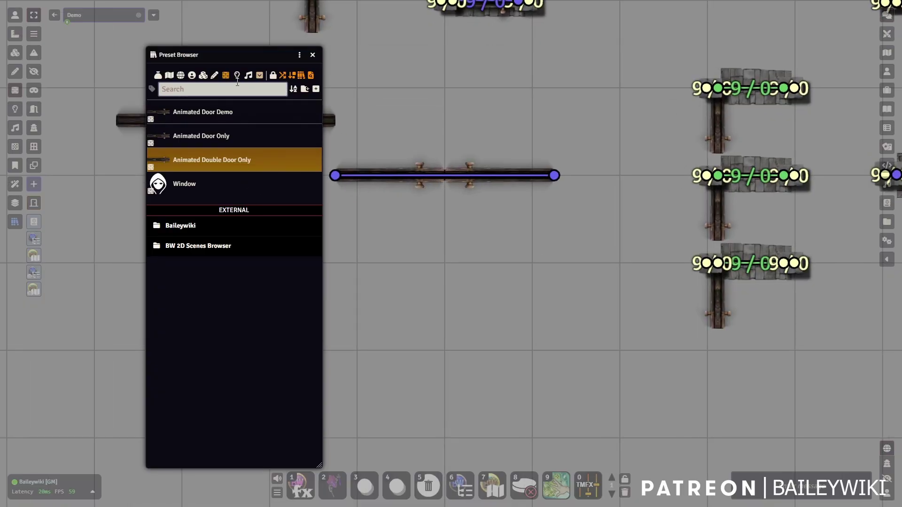
pyautogui.write('animated door')
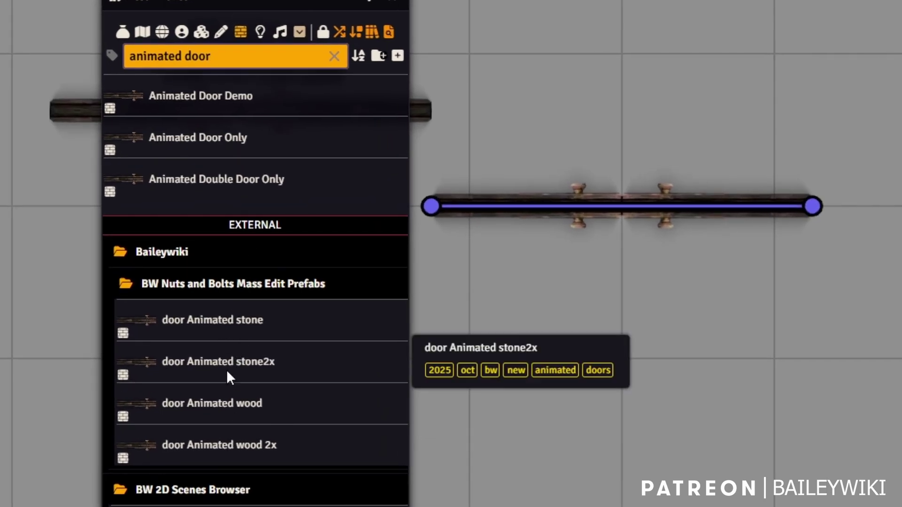
pyautogui.click(231, 444)
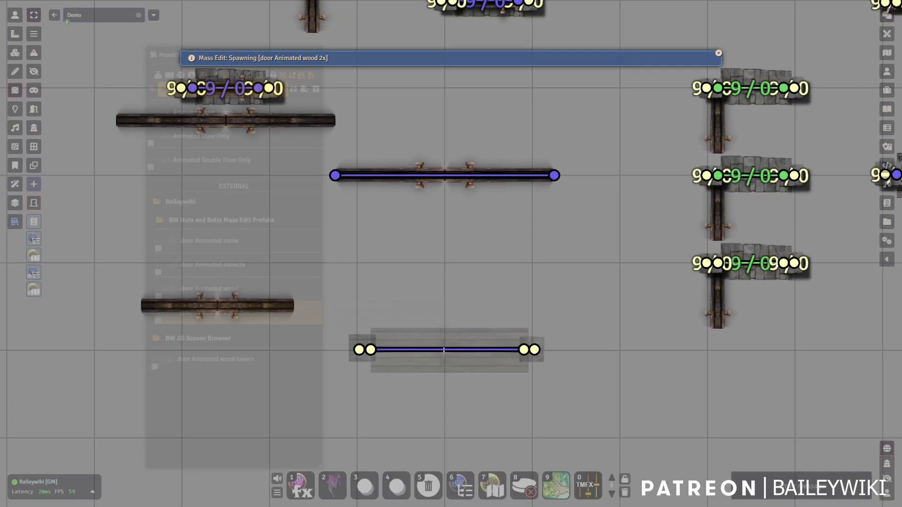
pyautogui.click(444, 350)
# Step: Open the newly placed wooden-framed double door to test its animation
pyautogui.scroll(4, 595, 292)
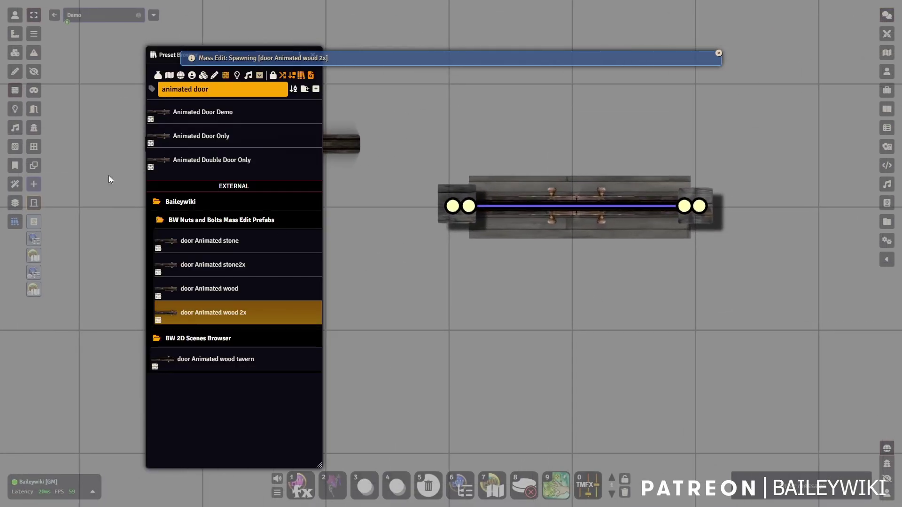
pyautogui.click(15, 15)
pyautogui.click(590, 206)
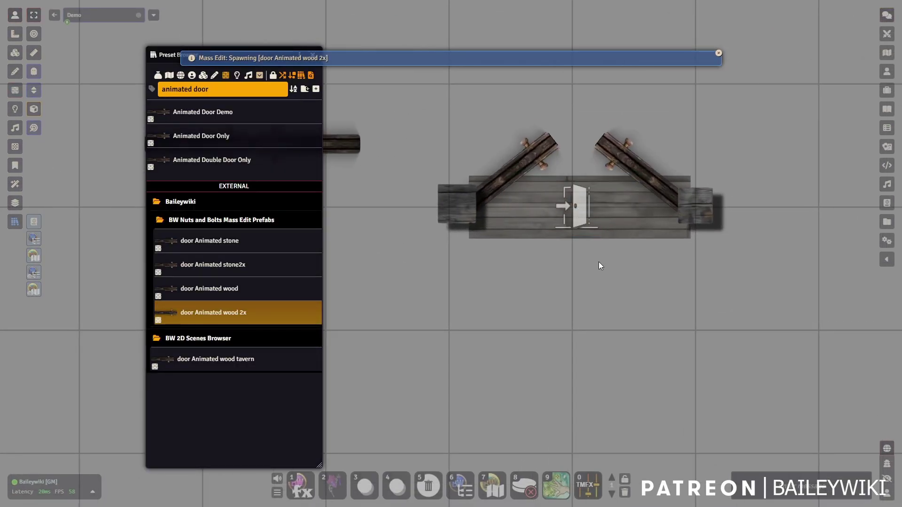
# Step: Close the wooden-framed double door and switch its threshold tile between the two textures, leaving it on the stone variant
pyautogui.click(578, 214)
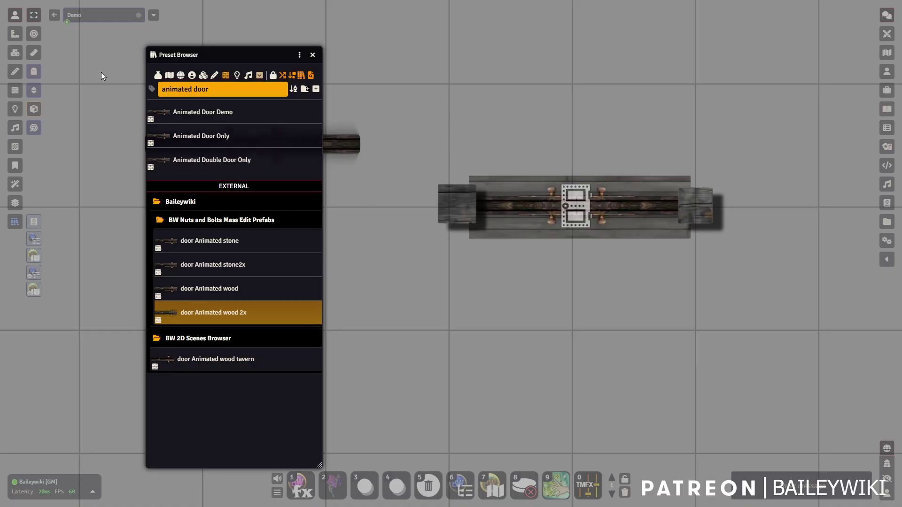
pyautogui.click(16, 55)
pyautogui.click(539, 187)
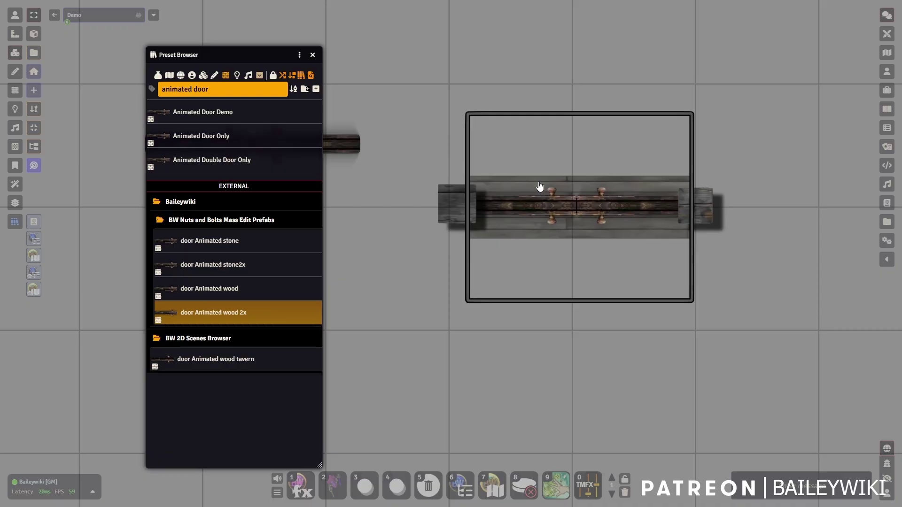
pyautogui.click(539, 187)
pyautogui.rightClick(539, 187)
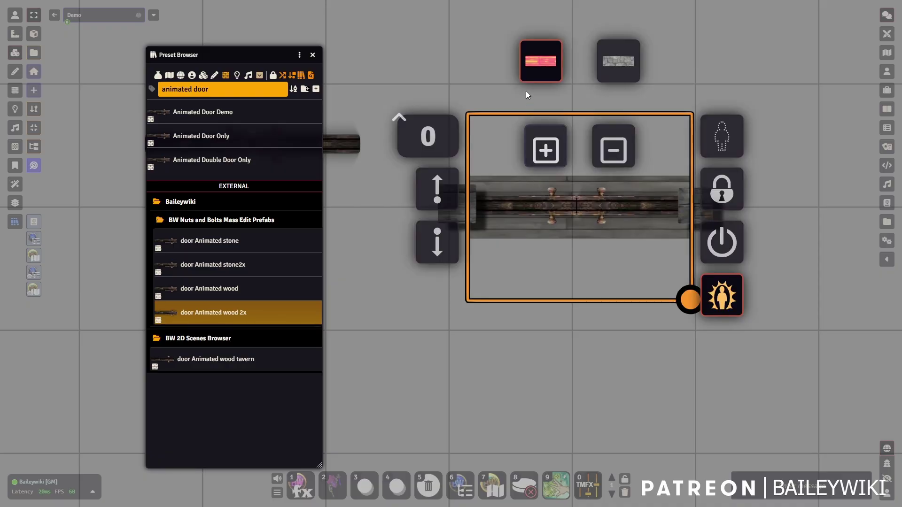
pyautogui.click(614, 73)
pyautogui.click(542, 67)
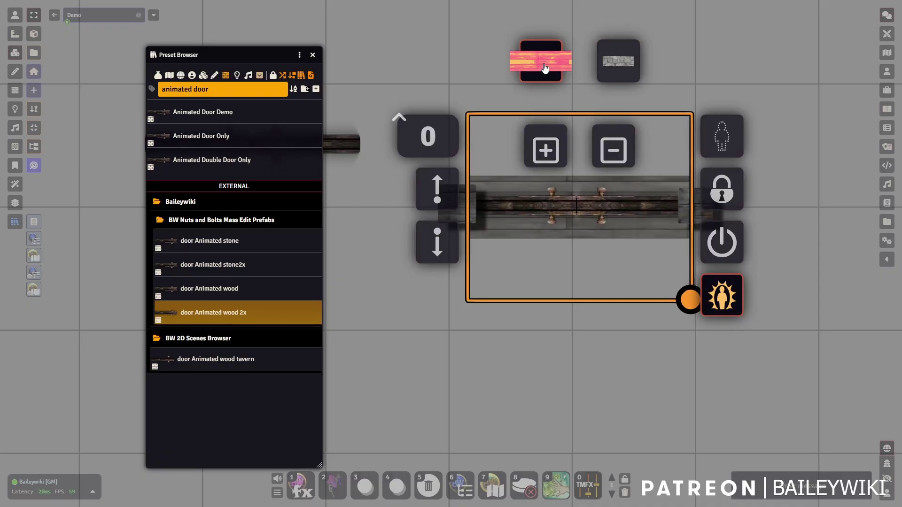
pyautogui.click(618, 66)
pyautogui.click(790, 98)
# Step: Change both end posts of the same double door from wood to the stone variant
pyautogui.click(709, 206)
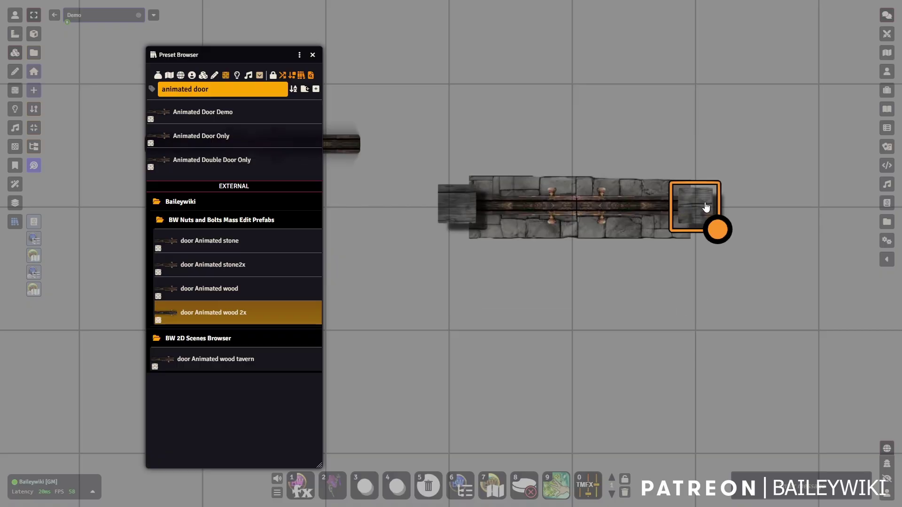
pyautogui.rightClick(707, 206)
pyautogui.click(734, 130)
pyautogui.click(446, 204)
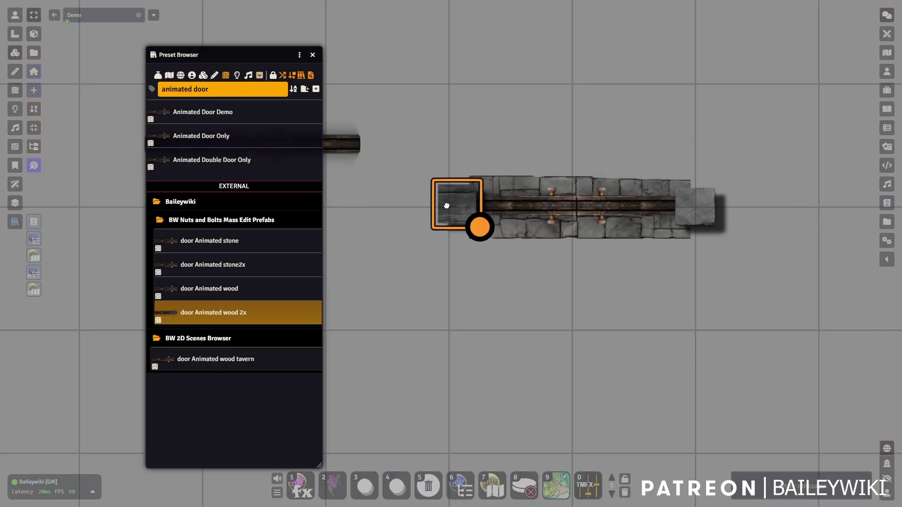
pyautogui.rightClick(445, 205)
pyautogui.click(491, 132)
# Step: Switch the double door's threshold tile back to the wood variant and return to the token controls
pyautogui.click(589, 196)
pyautogui.rightClick(590, 198)
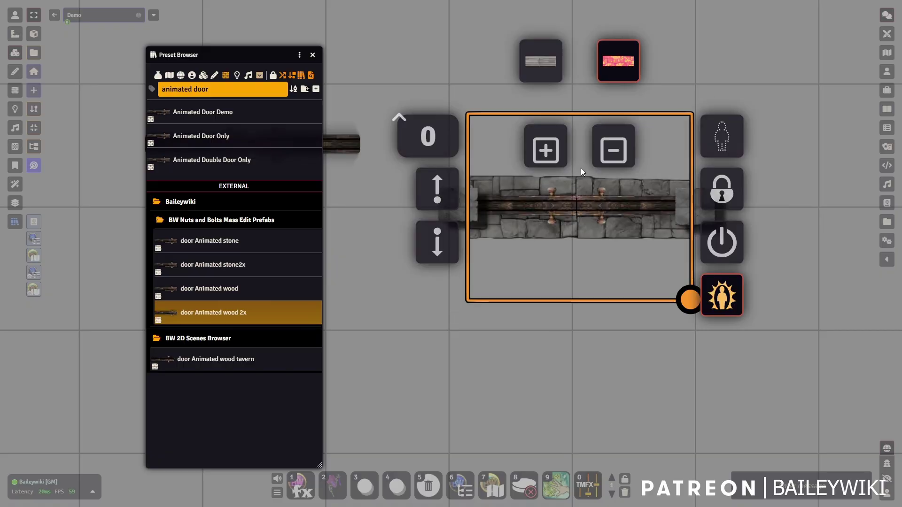
pyautogui.click(539, 61)
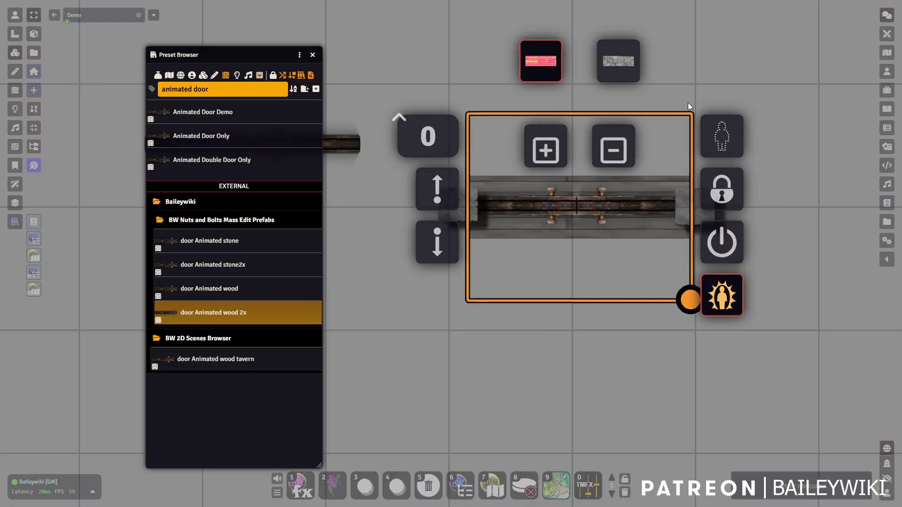
pyautogui.click(22, 16)
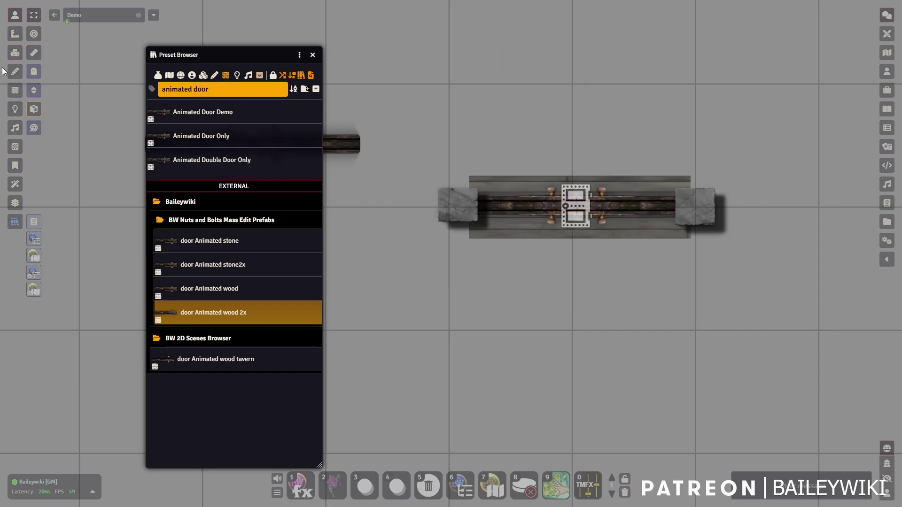
# Step: Test the current swing direction of the wide stone-framed double door by opening and closing it
pyautogui.click(15, 53)
pyautogui.scroll(-5, 564, 266)
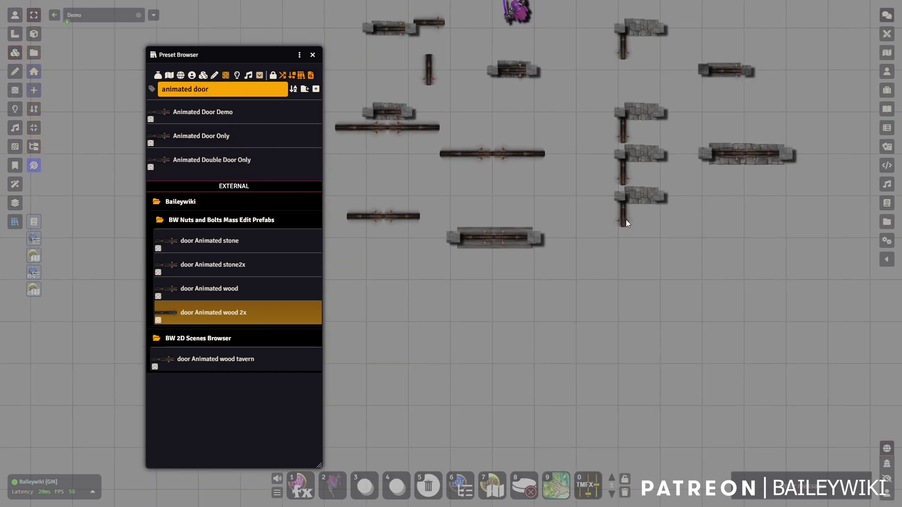
pyautogui.scroll(4, 556, 281)
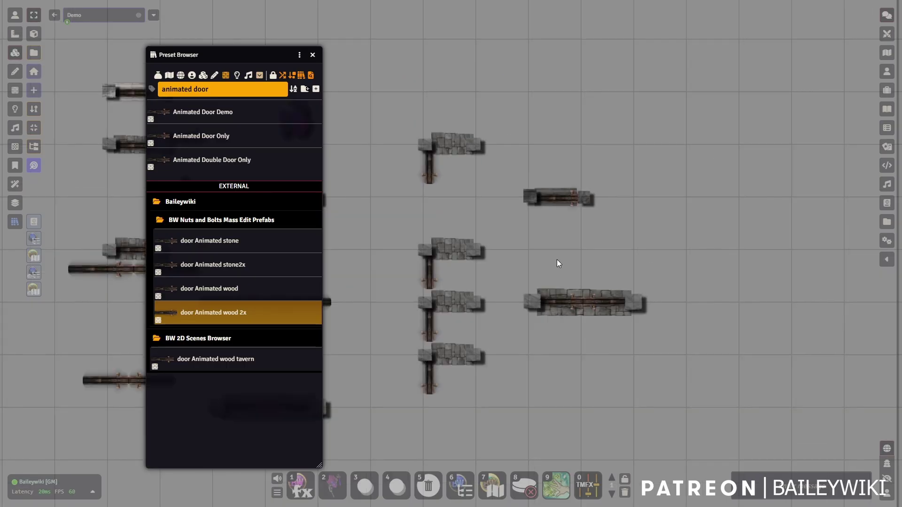
pyautogui.click(14, 16)
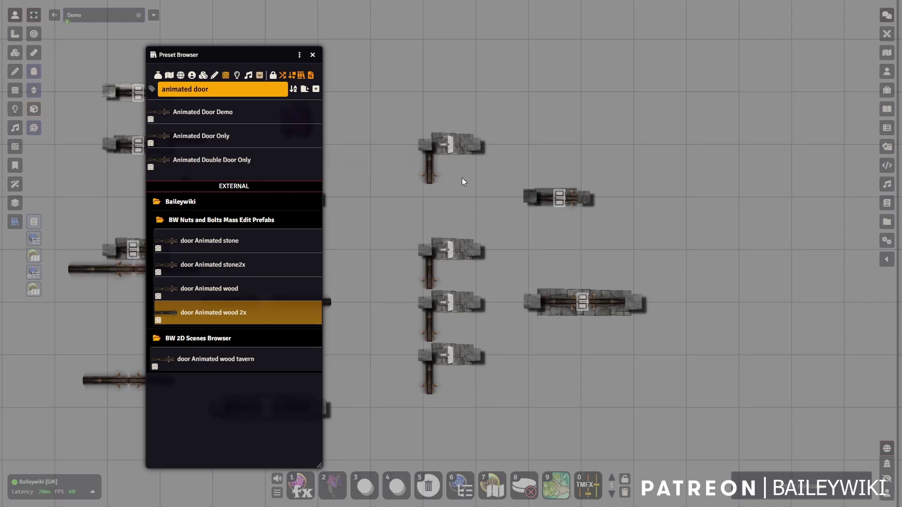
pyautogui.moveTo(635, 364); pyautogui.dragTo(551, 310)
pyautogui.scroll(3, 516, 301)
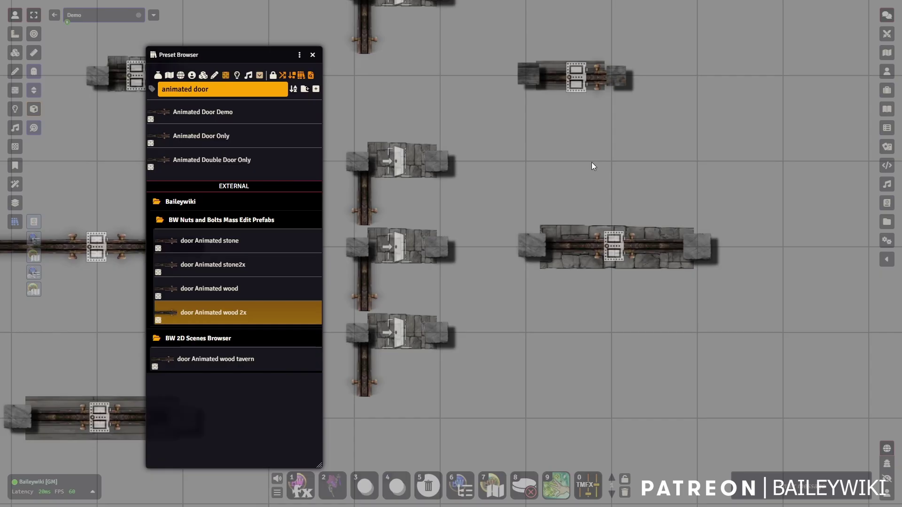
pyautogui.moveTo(513, 317); pyautogui.dragTo(558, 319)
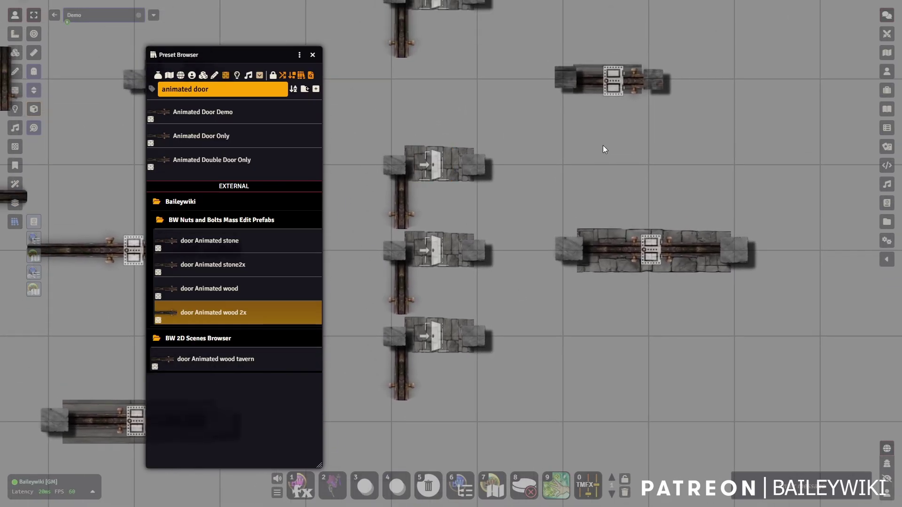
pyautogui.scroll(5, 686, 150)
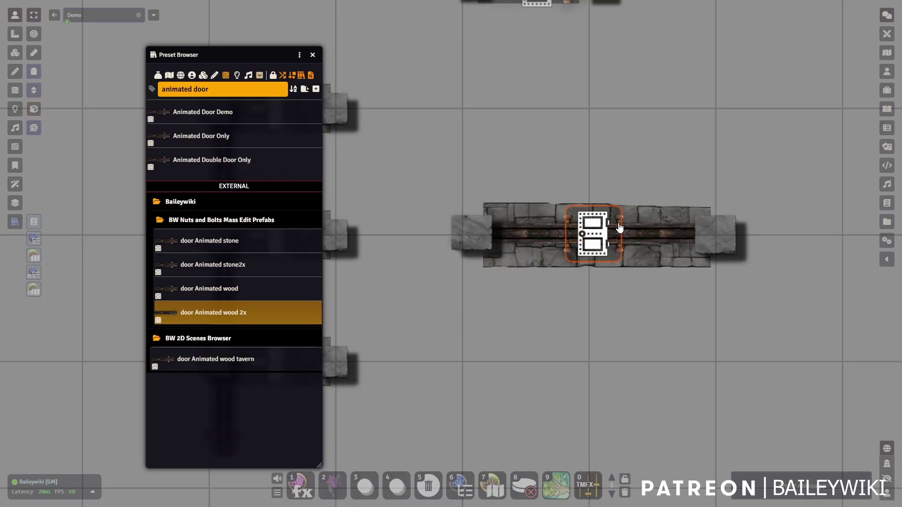
pyautogui.click(594, 237)
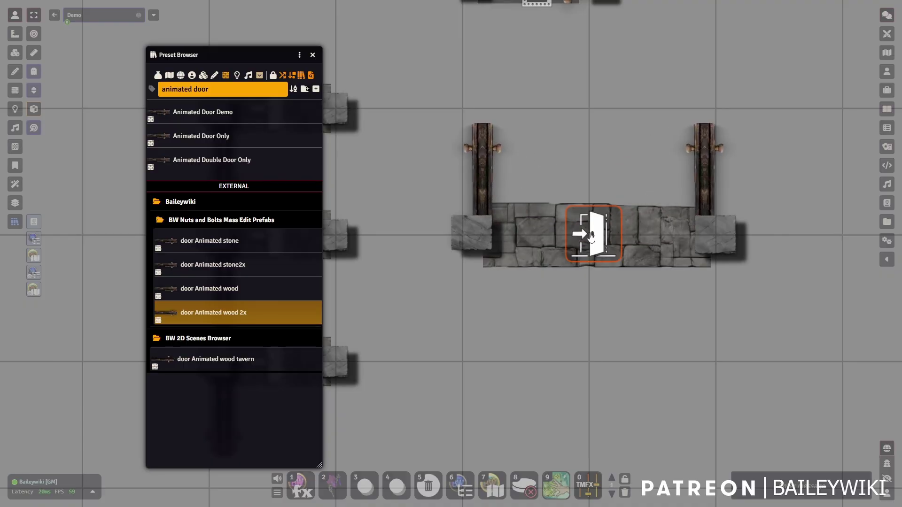
pyautogui.click(592, 233)
# Step: Set the Open Direction of the stone-framed double door's wall to Reversed and update the wall
pyautogui.click(15, 90)
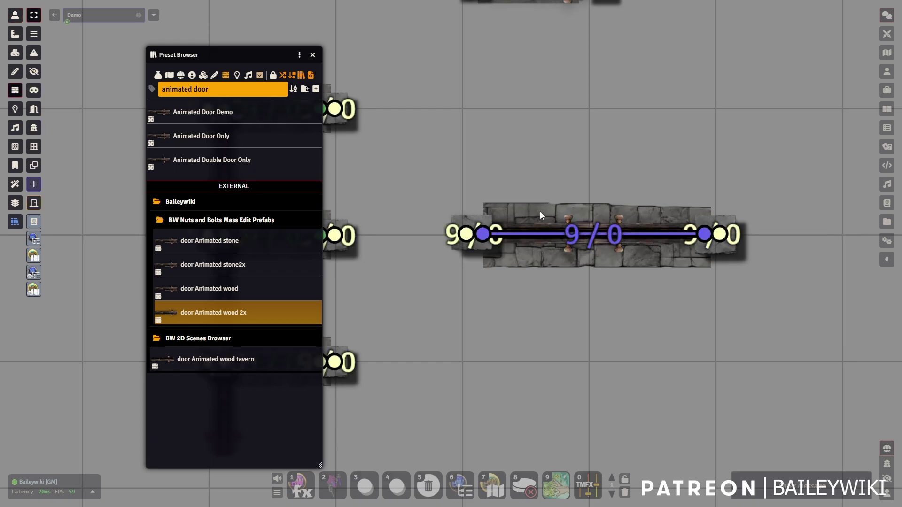
pyautogui.doubleClick(643, 234)
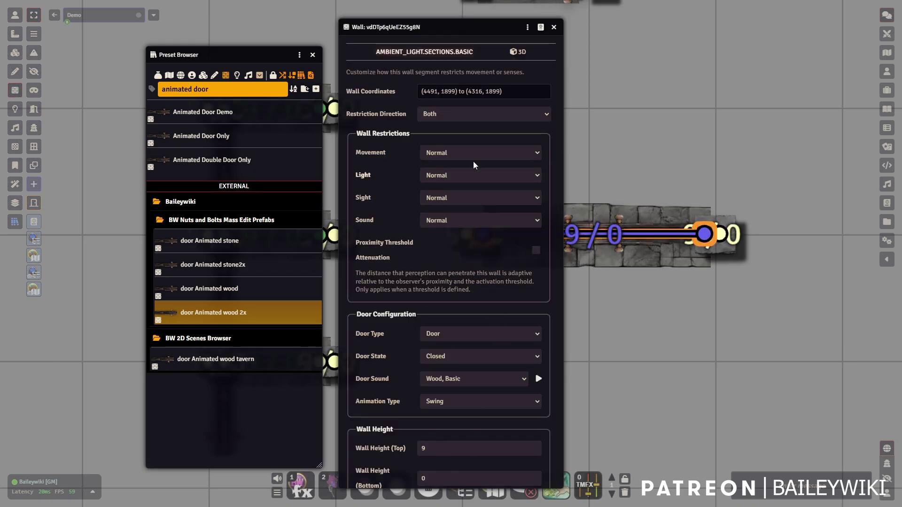
pyautogui.scroll(-5, 492, 476)
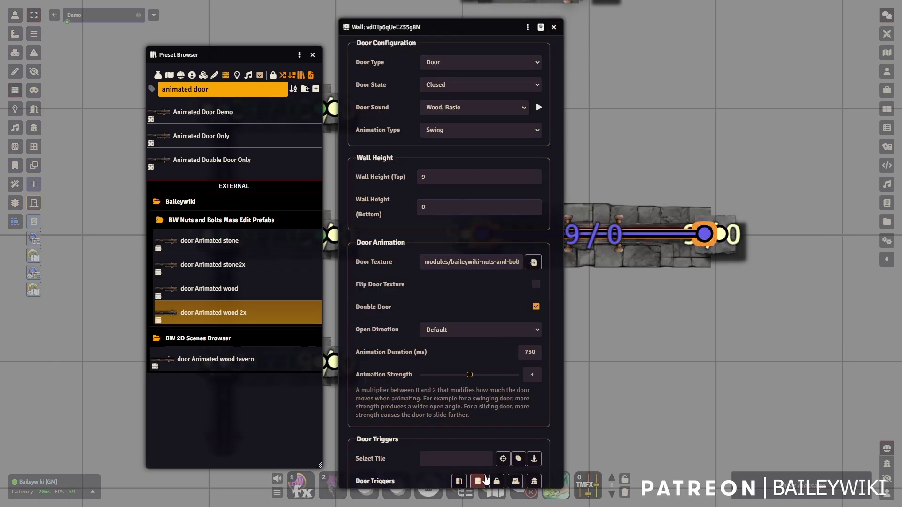
pyautogui.click(536, 284)
pyautogui.click(536, 285)
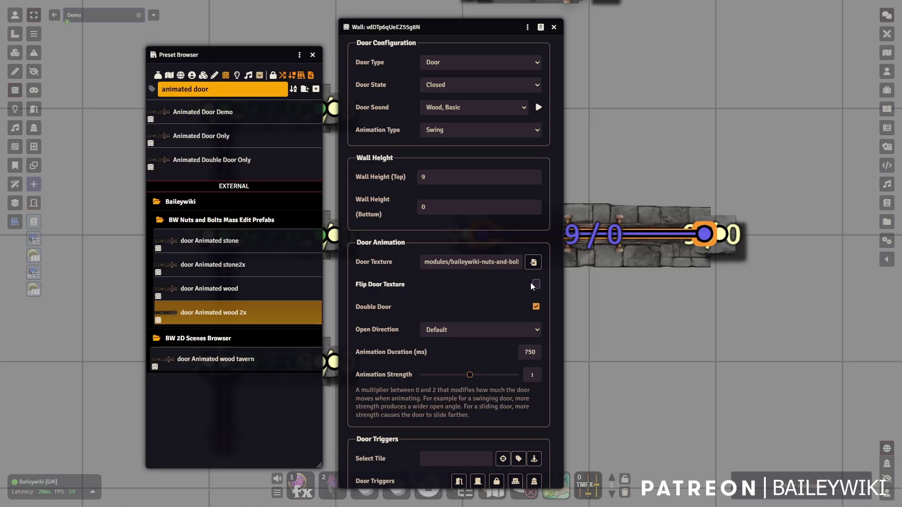
pyautogui.click(477, 330)
pyautogui.click(476, 342)
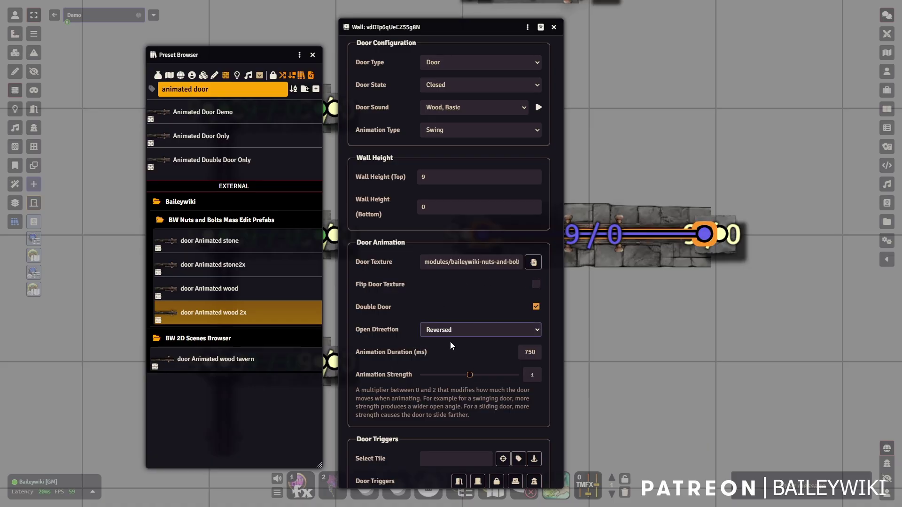
pyautogui.scroll(-3, 469, 457)
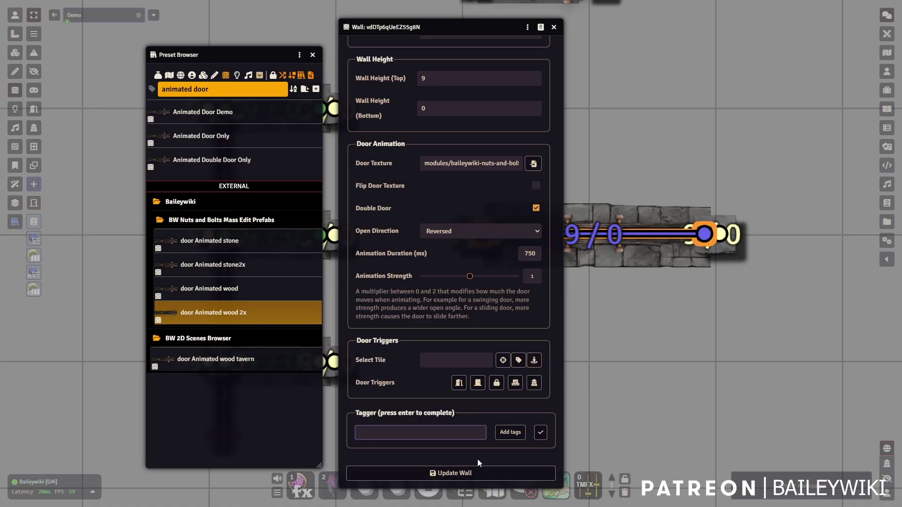
pyautogui.click(471, 472)
# Step: Open and close the stone-framed double door to check its reversed swing
pyautogui.click(15, 15)
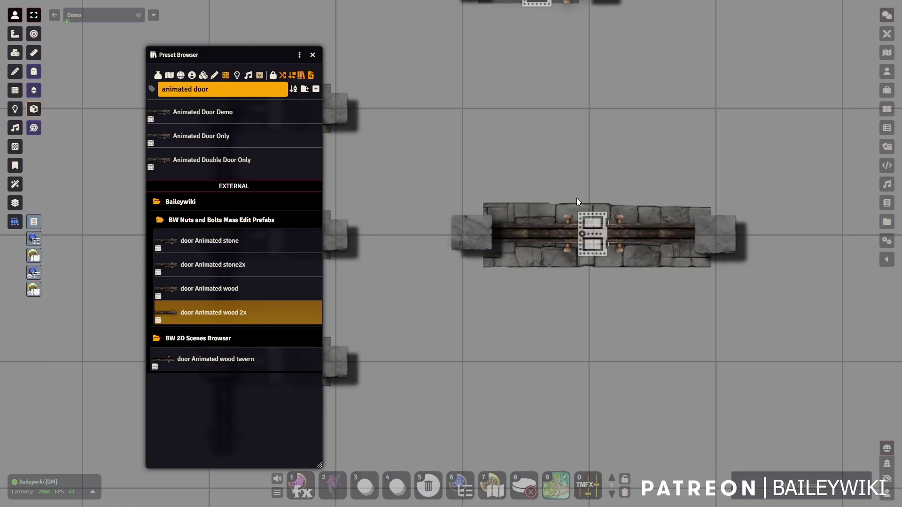
pyautogui.click(593, 238)
pyautogui.click(596, 241)
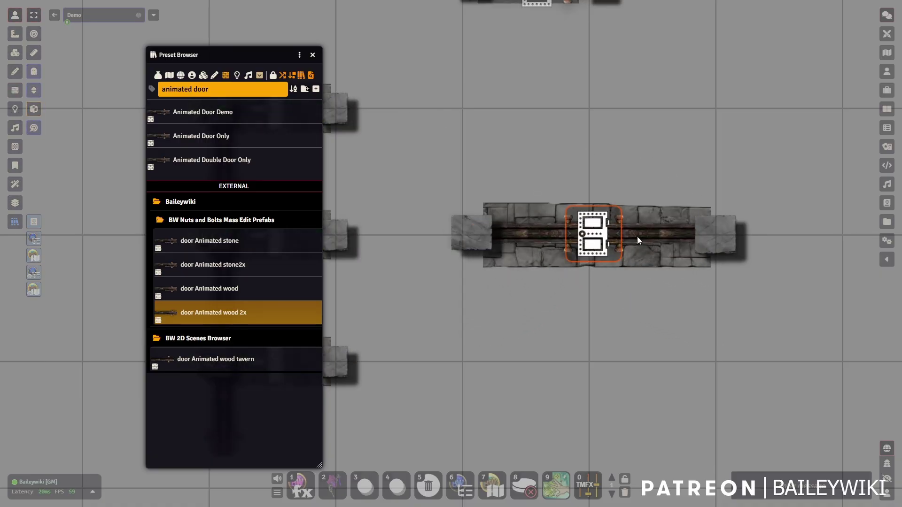
pyautogui.scroll(-5, 610, 291)
pyautogui.scroll(-3, 469, 340)
pyautogui.moveTo(469, 340); pyautogui.dragTo(650, 374)
pyautogui.scroll(1, 623, 354)
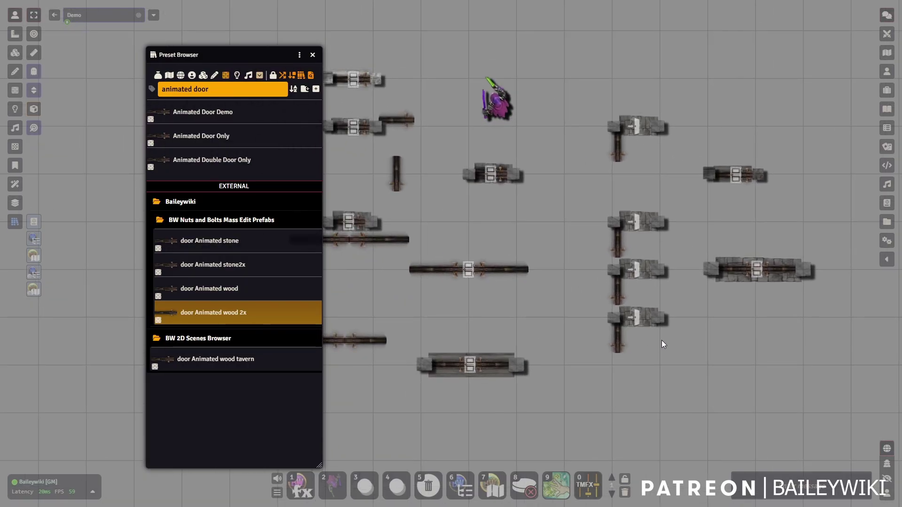
pyautogui.moveTo(700, 205); pyautogui.dragTo(597, 216)
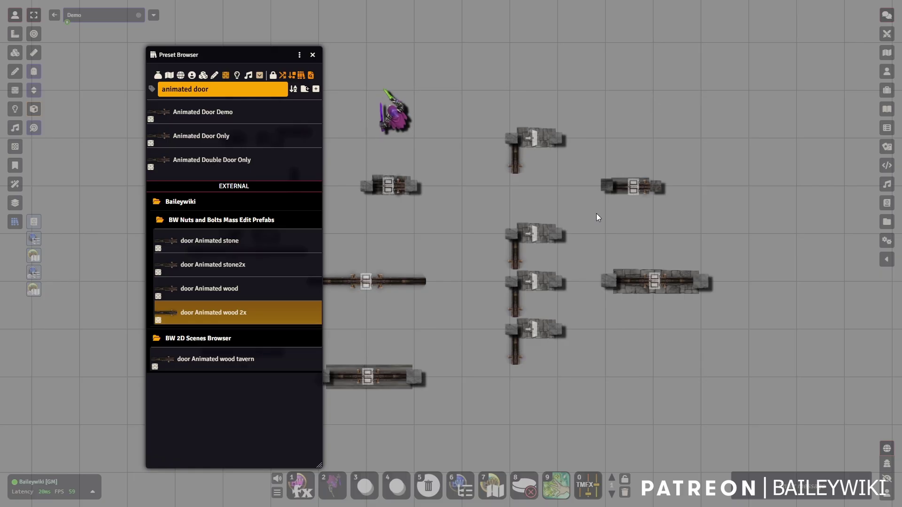
pyautogui.moveTo(698, 229); pyautogui.dragTo(632, 275)
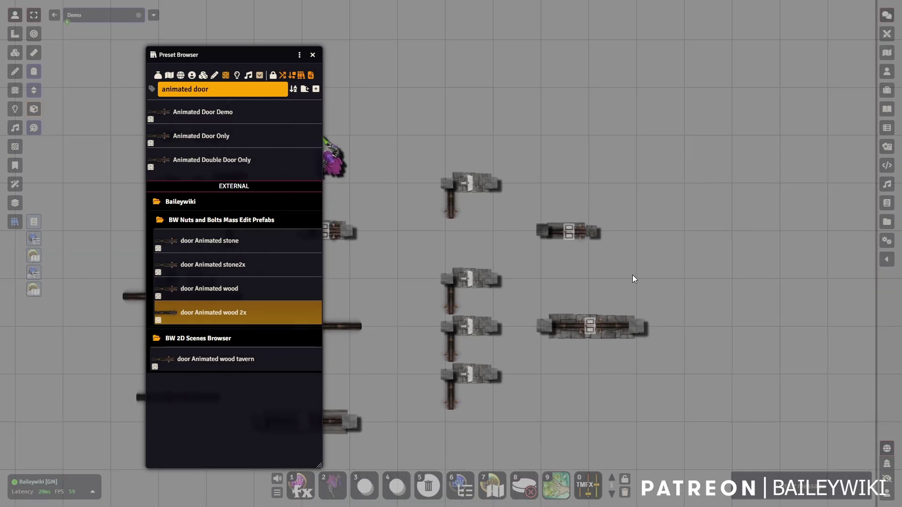
pyautogui.moveTo(523, 237); pyautogui.dragTo(626, 231)
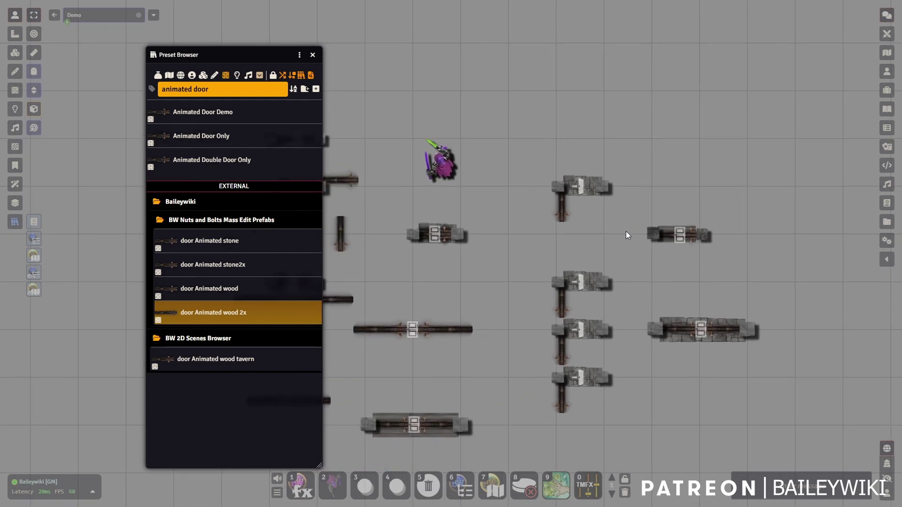